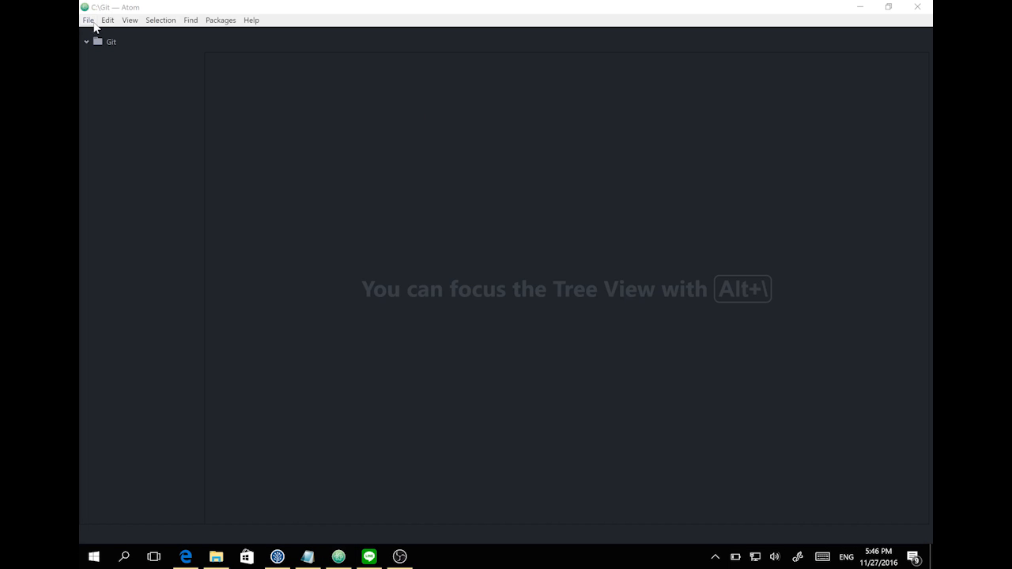
- Create a new file in Atom and save it as index.html
left_click(90, 21)
left_click(109, 50)
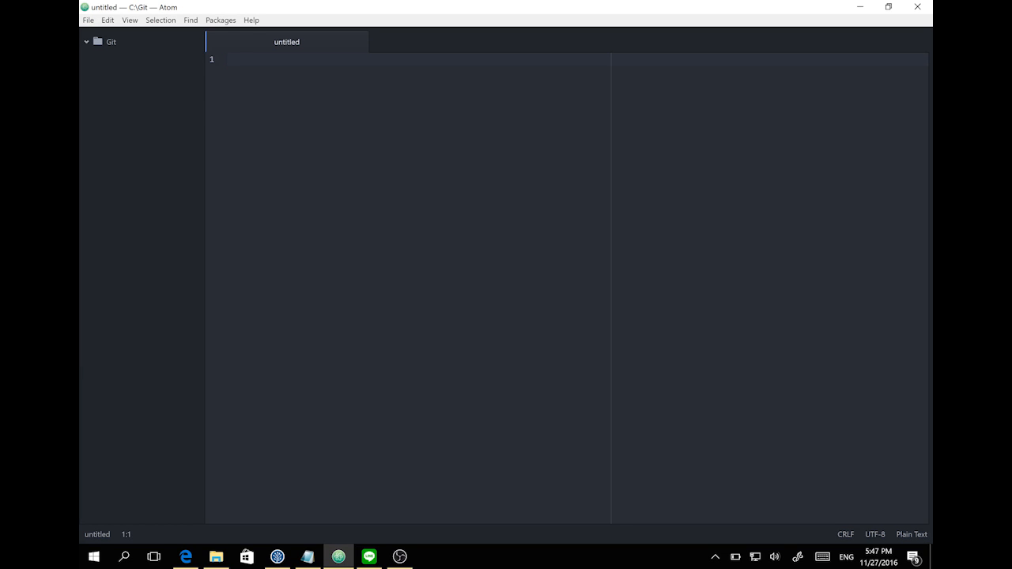
key("ctrl+f")
key("ctrl+s")
type("index.html")
key("Return")
- Write the opening html tag and a head section titled 'Git Tutorial!'
left_click(227, 59)
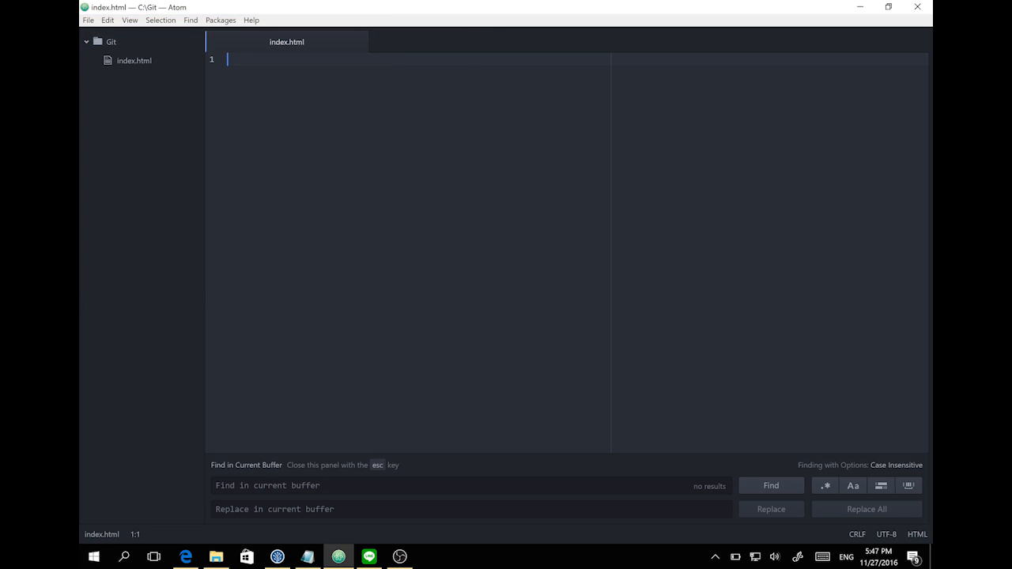
type("<html")
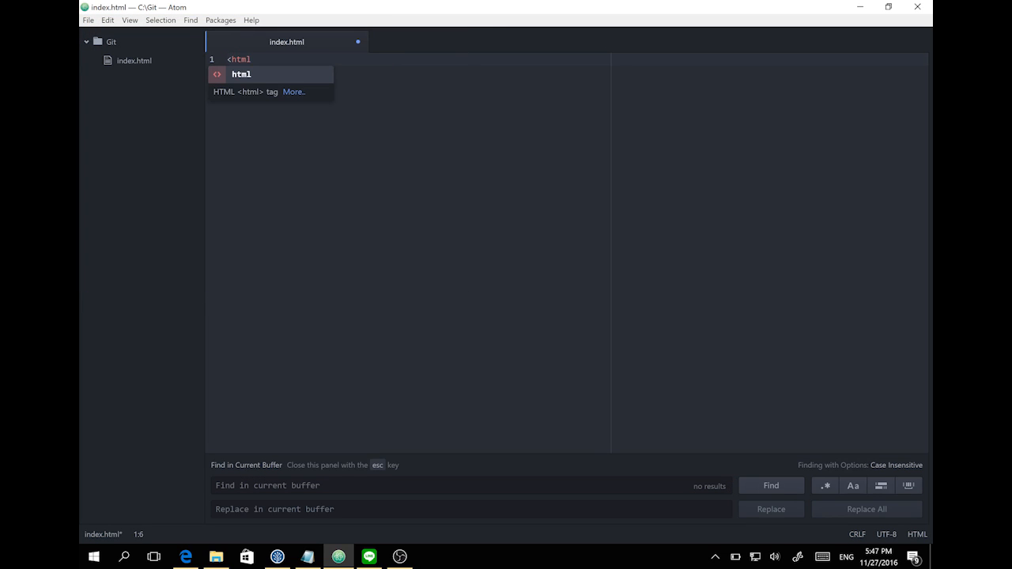
type(">")
key("Return")
type("<head>")
key("Return")
key("BackSpace")
type("<titl")
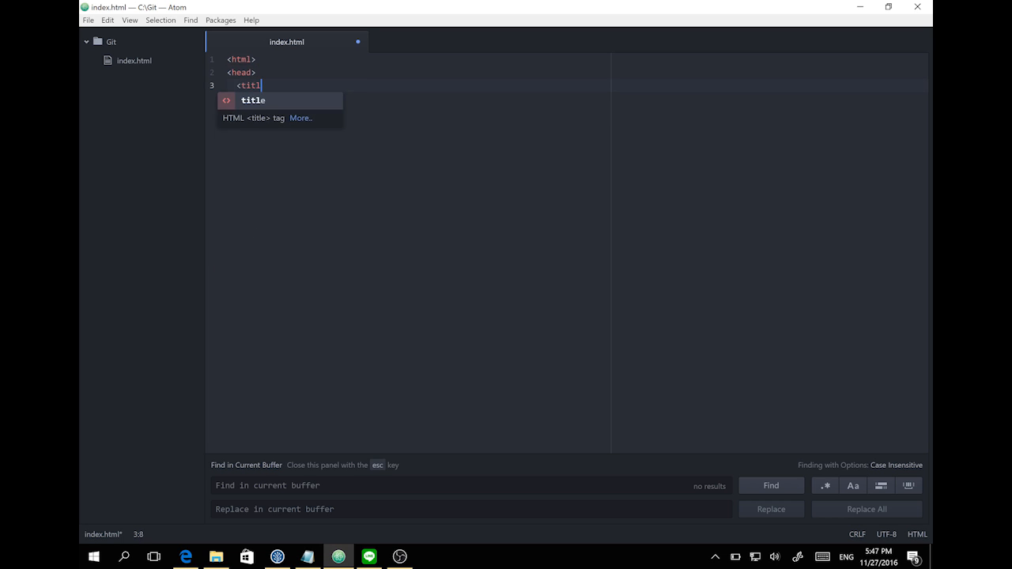
type("e>Git U")
key("BackSpace")
type("U")
key("BackSpace")
type("Tur")
key("BackSpace")
type("torial!</title>")
key("Return")
type("</head>")
- Add a body with a 'GIT!' h1 heading, close the tags, and save index.html
key("Return")
type("<bodt")
key("BackSpace")
type("y>")
key("Return")
type("<h1>GIT!</h1>")
key("Return")
type("</body>")
key("Return")
type("</html>")
key("ctrl+s")
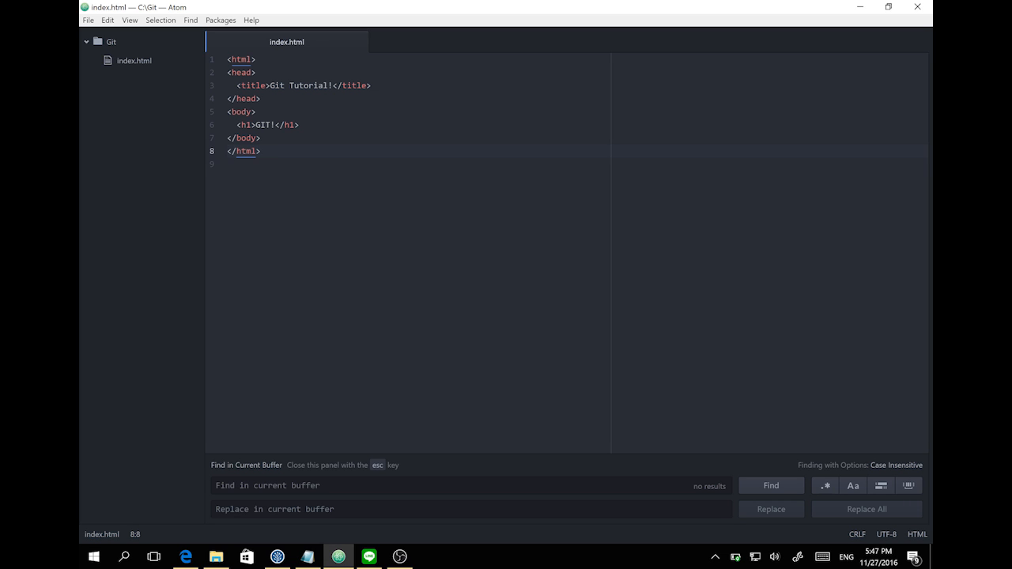
- In SourceTree, start a new repository of type Git on the Create New Repository tab
left_click(277, 557)
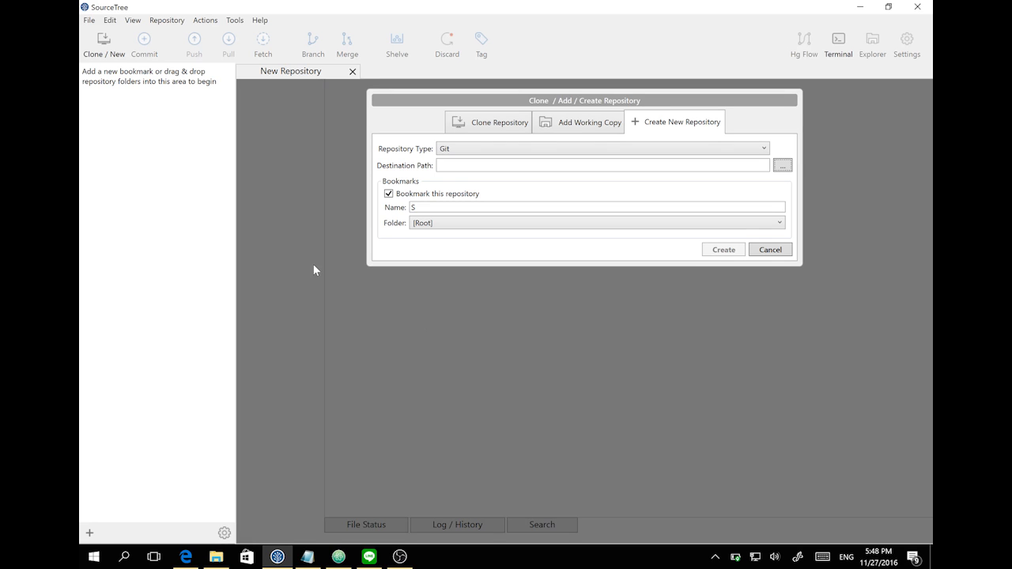
left_click(106, 53)
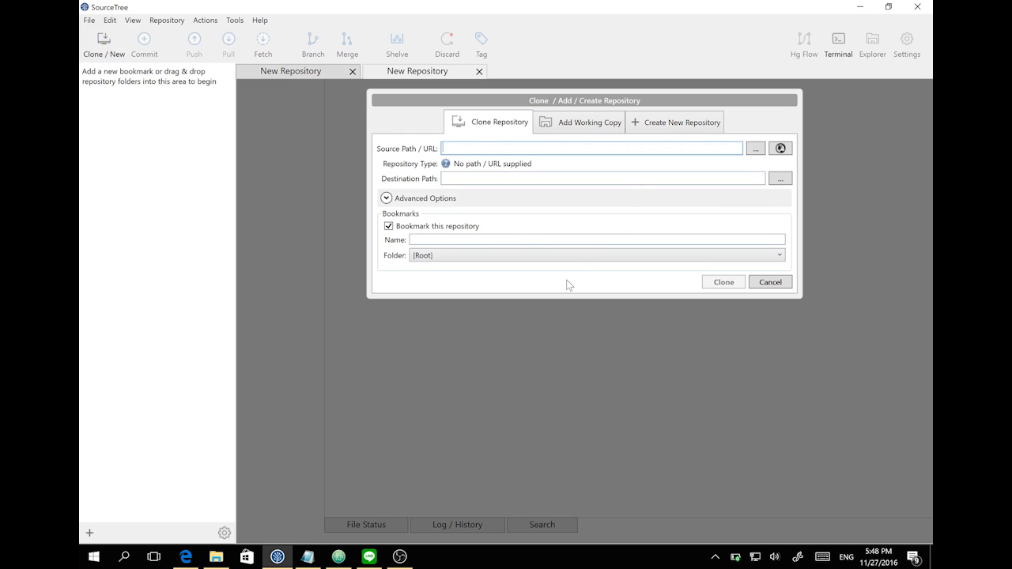
left_click(660, 122)
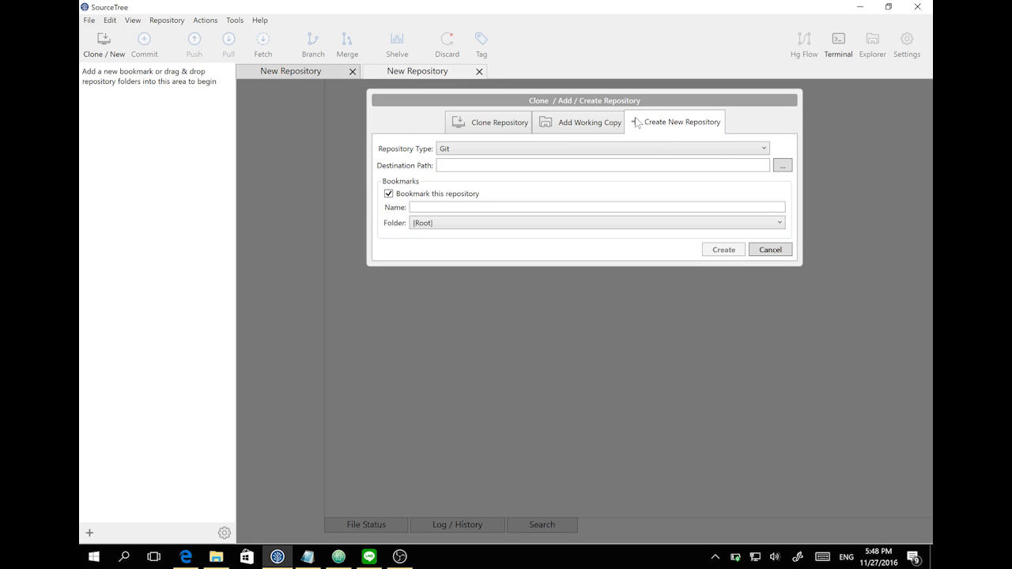
left_click(605, 152)
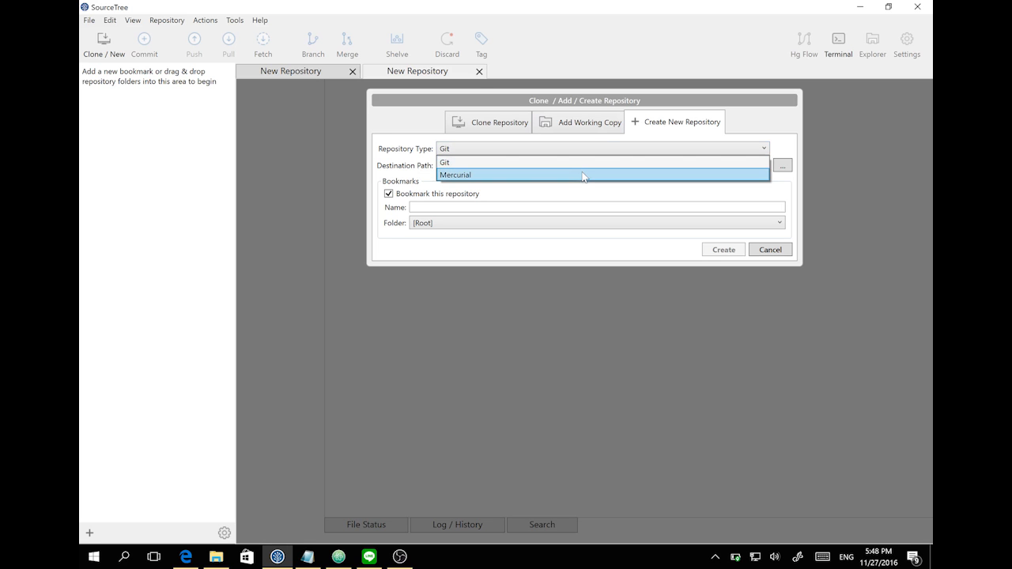
left_click(613, 259)
- Choose C:\Git as the destination folder
left_click(563, 165)
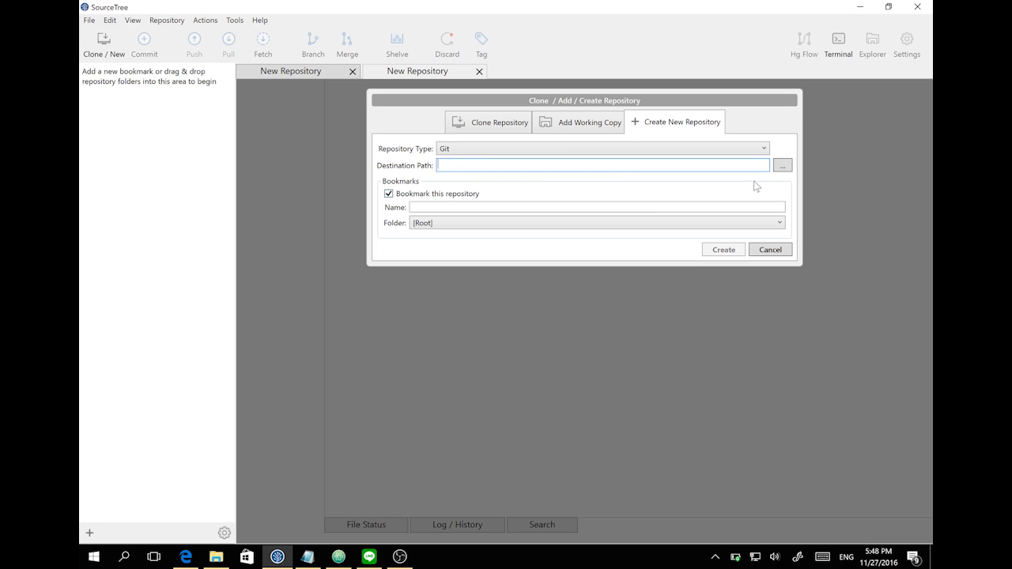
left_click(782, 165)
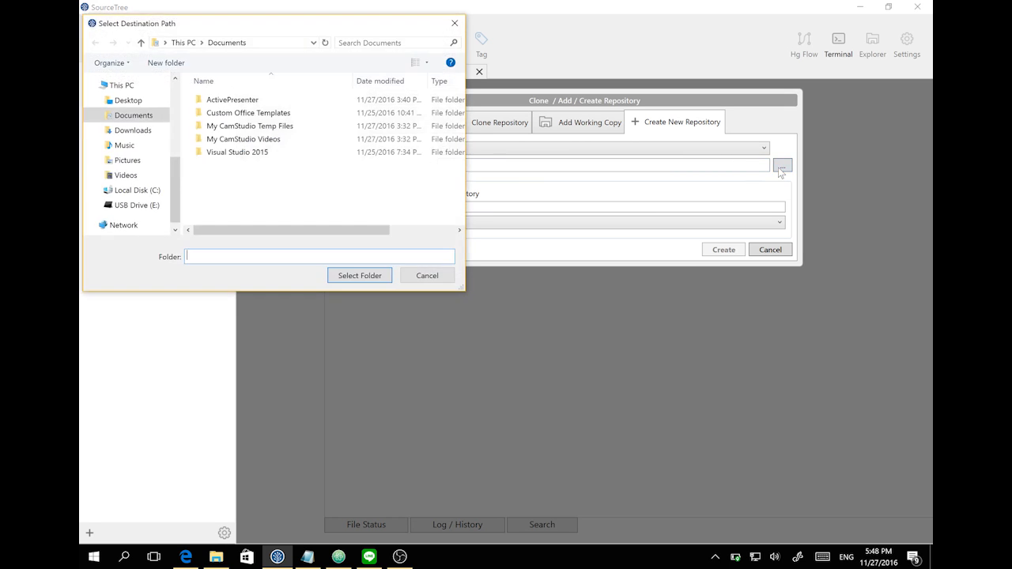
left_click(135, 190)
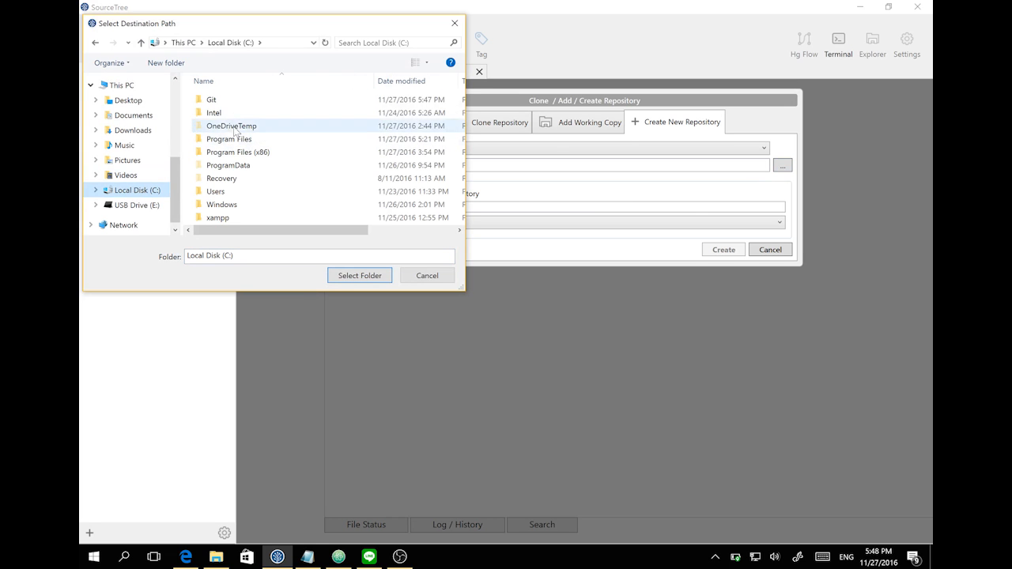
left_click(222, 102)
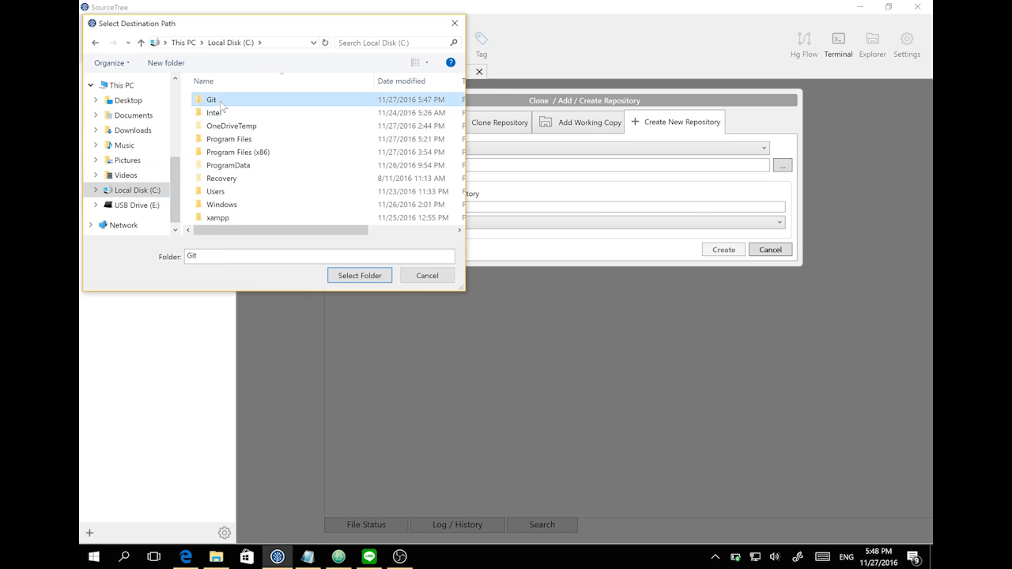
left_click(362, 275)
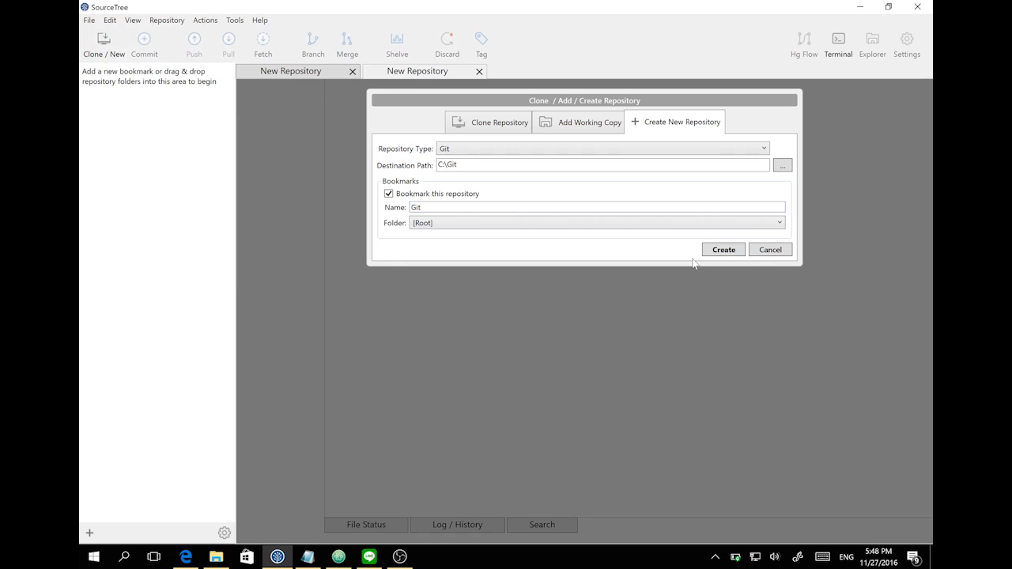
- Create the C:\Git repository, stage index.html, and review its eight-line diff
left_click(726, 250)
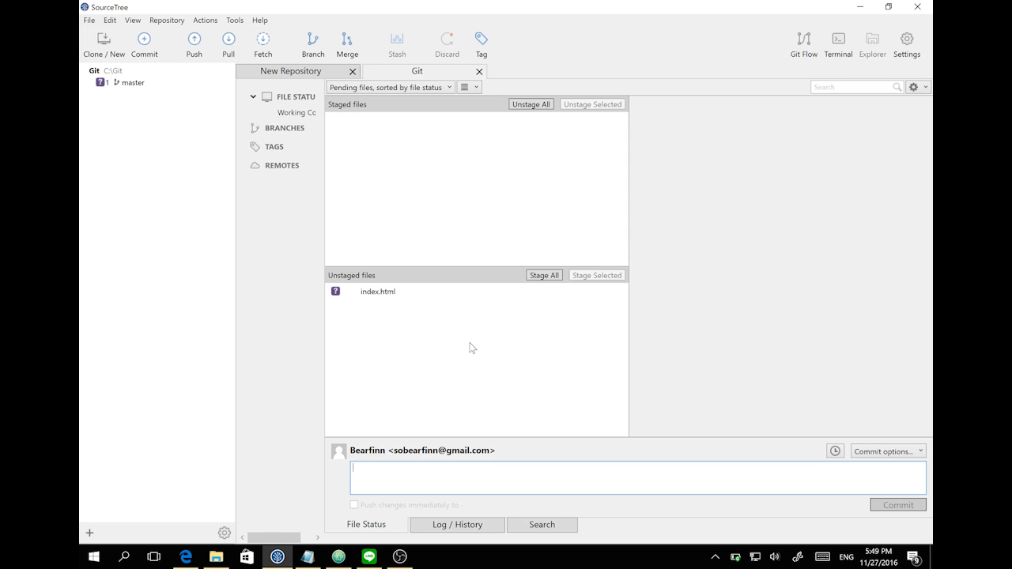
left_click(383, 292)
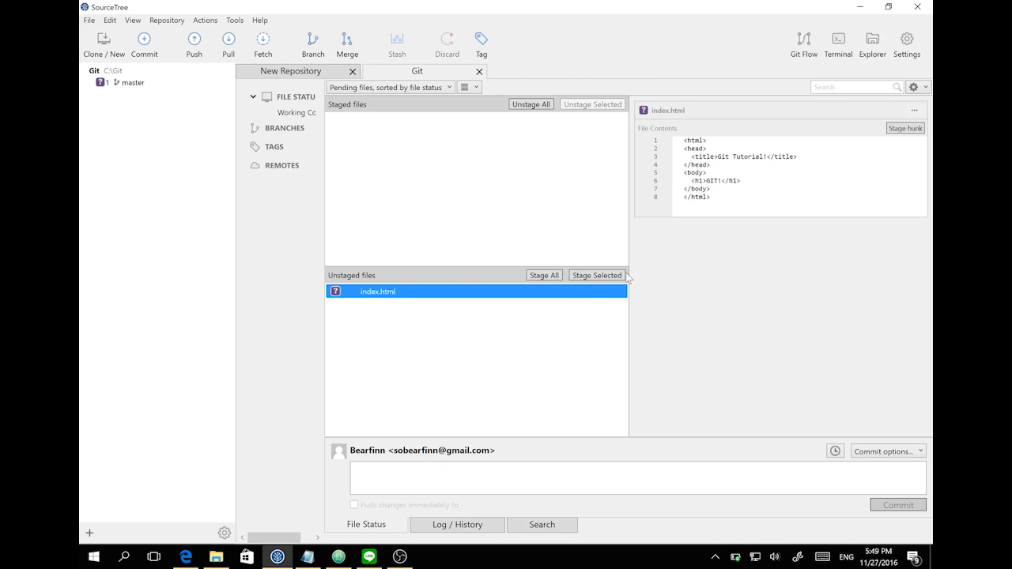
left_click(544, 275)
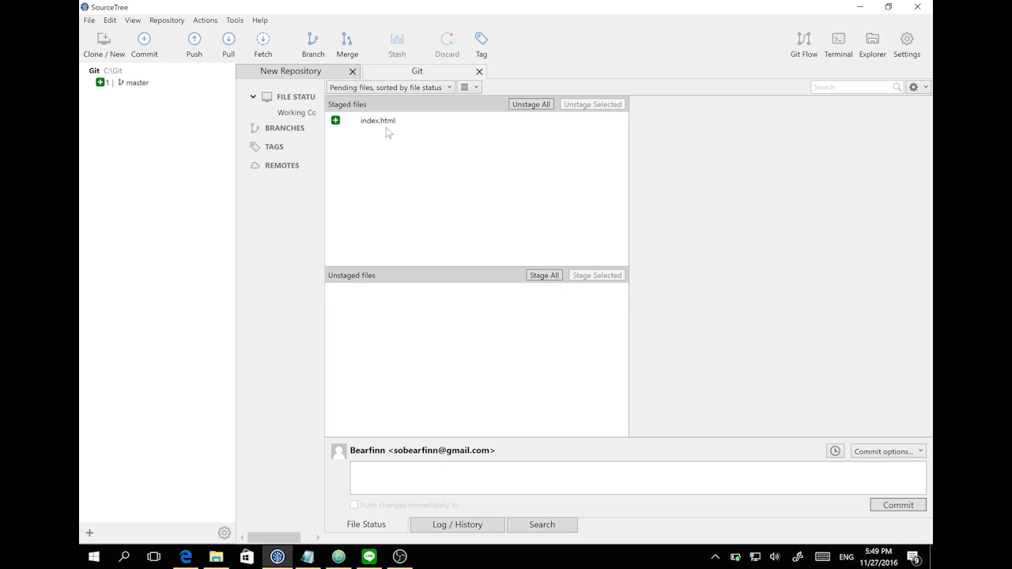
left_click(339, 125)
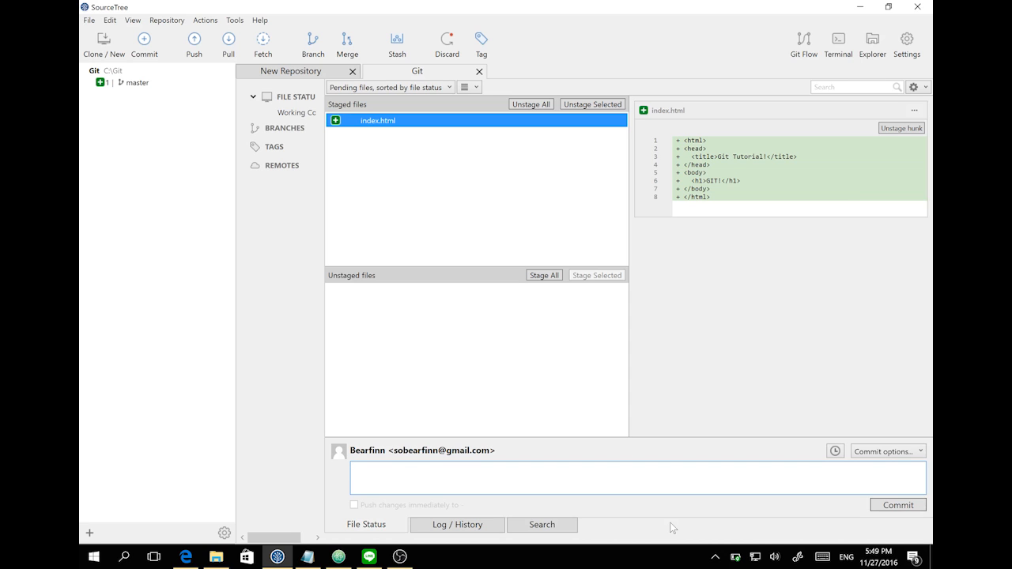
- Commit index.html with the message 'Create new index.html' and view master's history
type("Create new index.html")
left_click(886, 506)
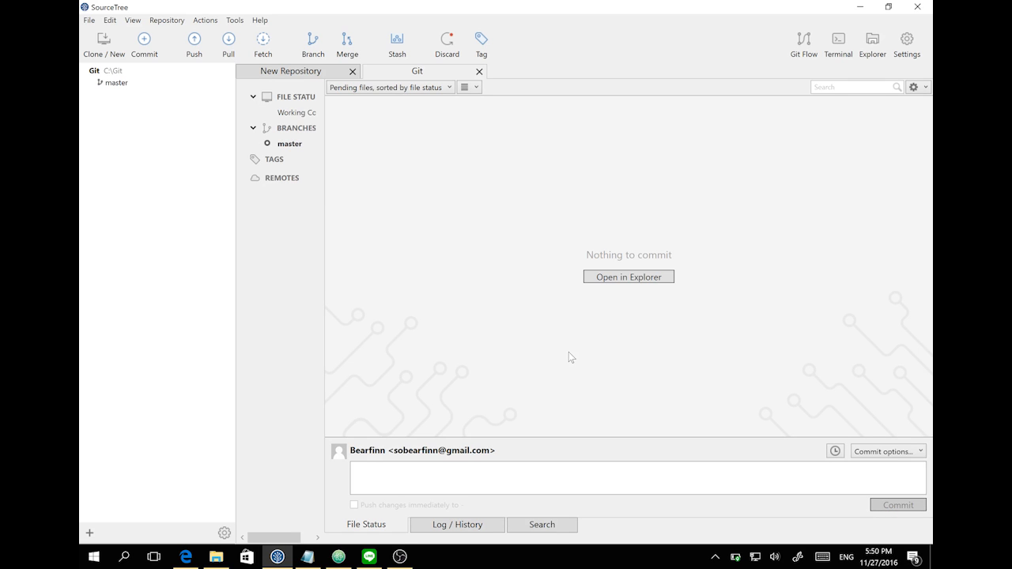
left_click(296, 143)
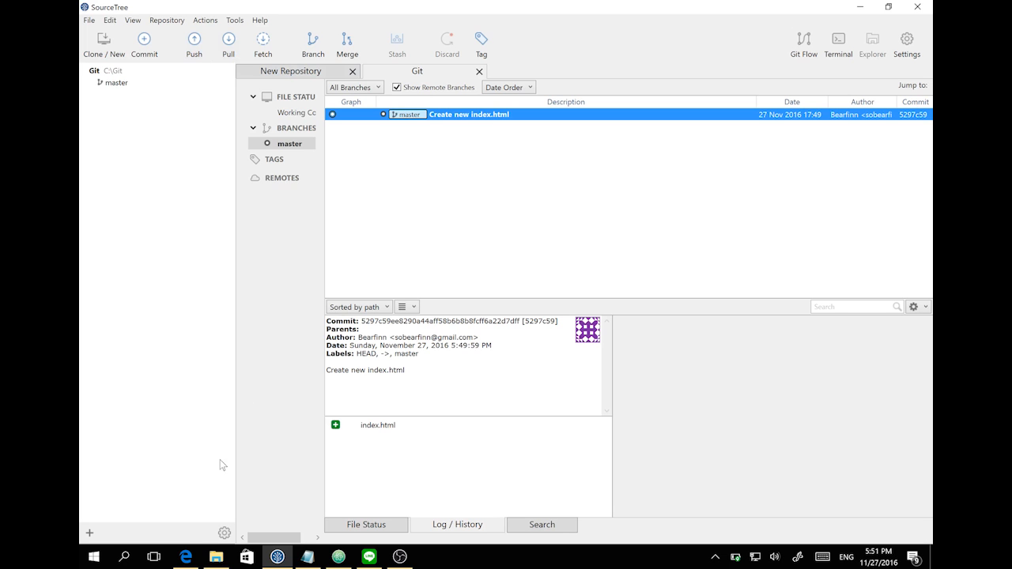
- Bring the browser showing the Bitbucket dashboard to the front
left_click(187, 553)
left_click(186, 554)
left_click(187, 554)
left_click(286, 34)
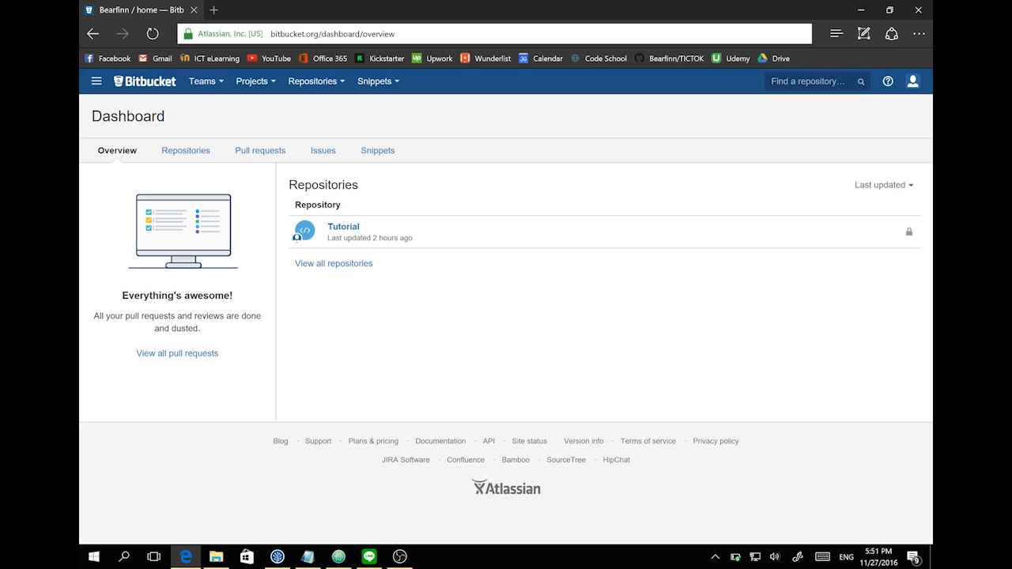
- Create a private Git repository named GitTutorial on Bitbucket
left_click(343, 130)
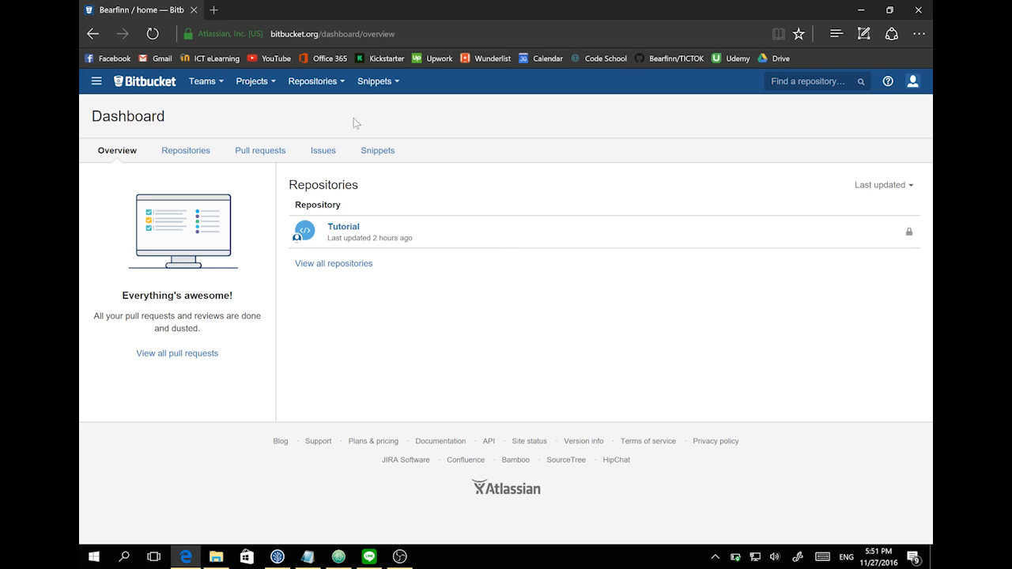
left_click(337, 84)
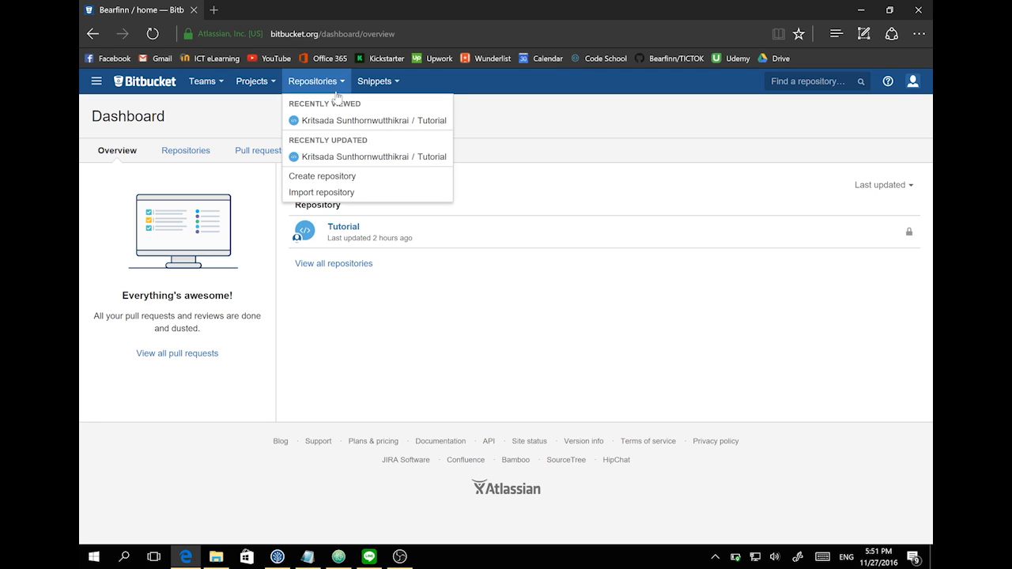
left_click(332, 173)
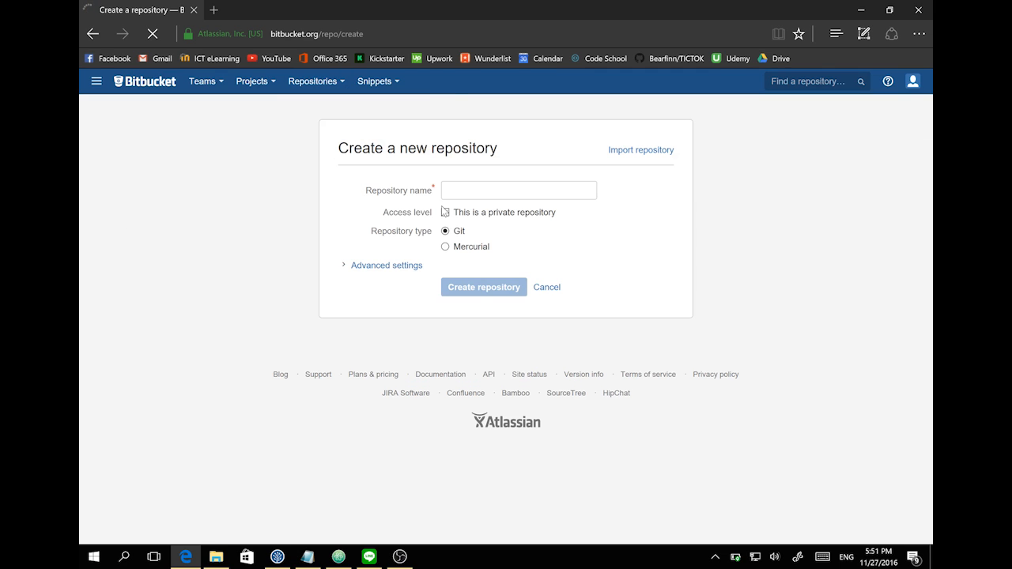
left_click(467, 193)
type("Git")
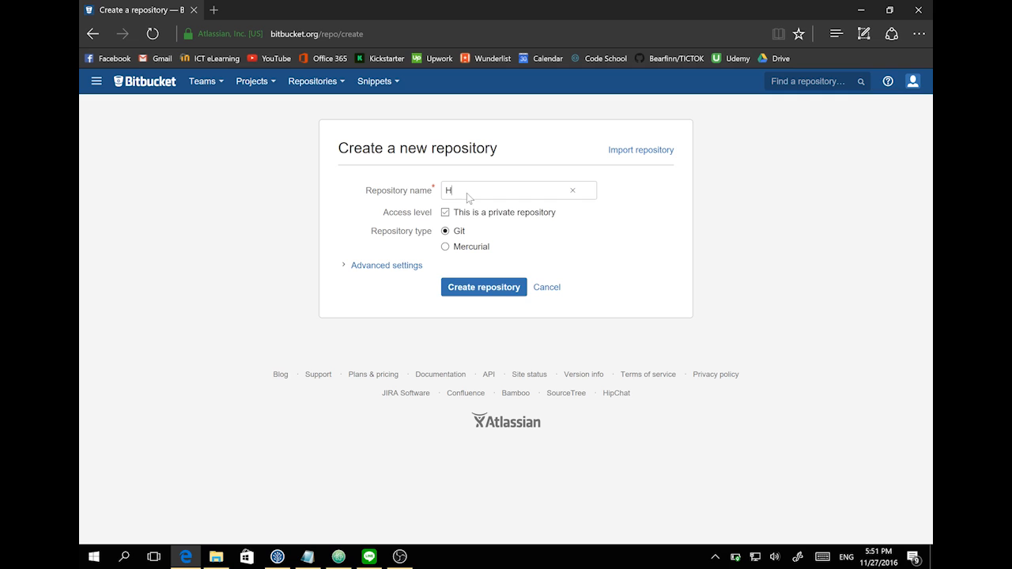
type("Tutorial")
left_click(481, 291)
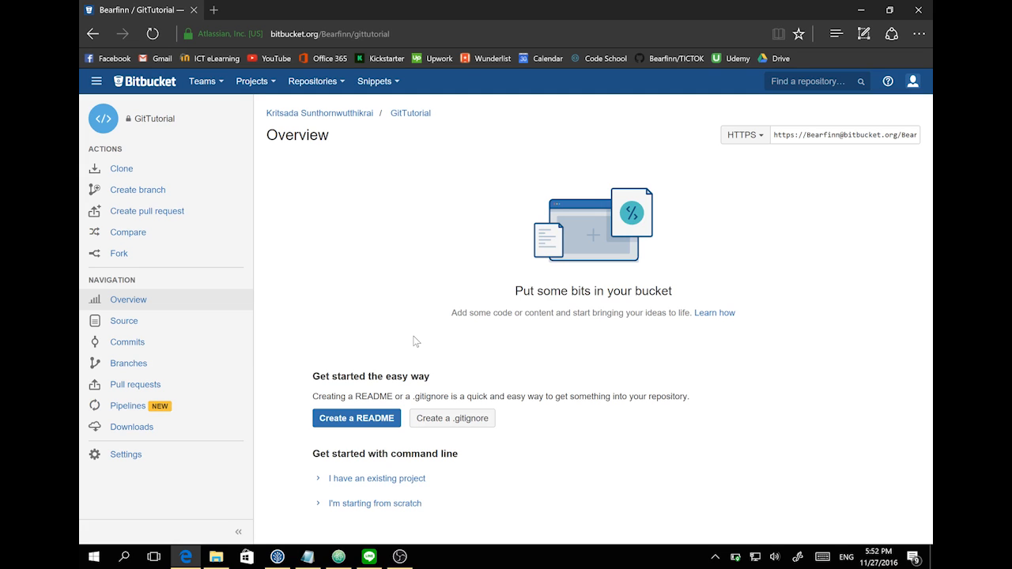
- In repository settings, add a new remote set as the default origin
left_click(277, 557)
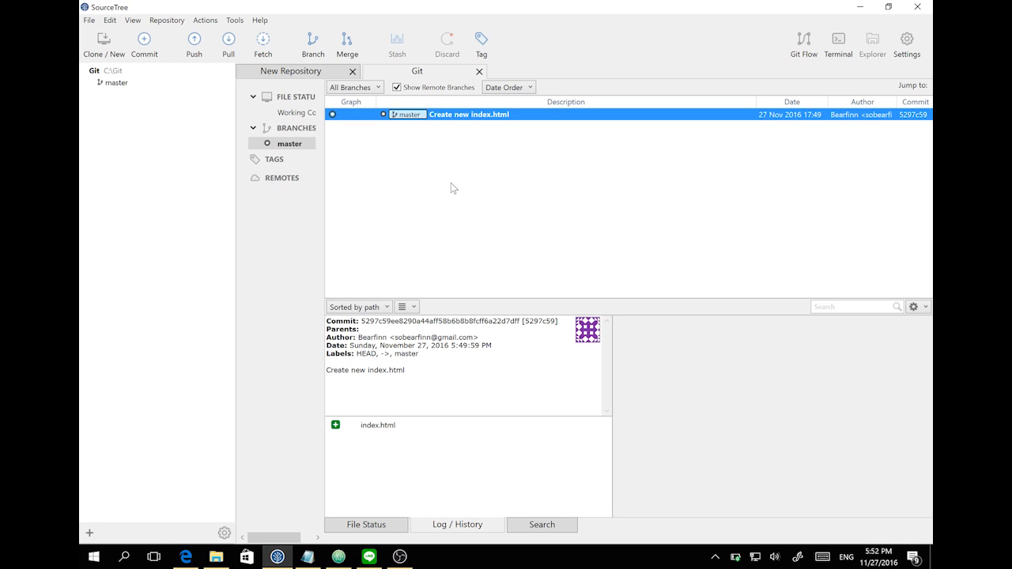
left_click(175, 21)
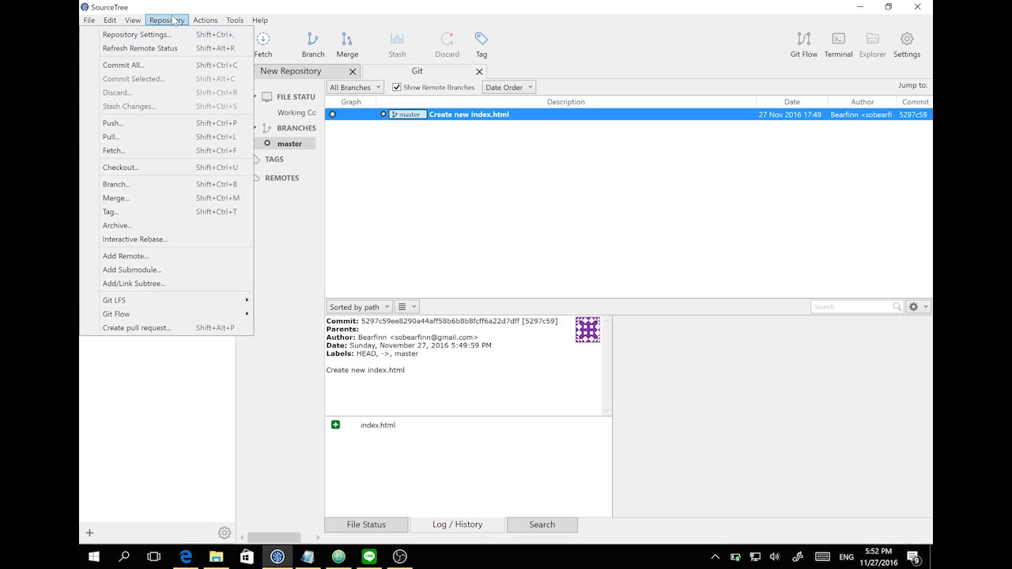
left_click(136, 35)
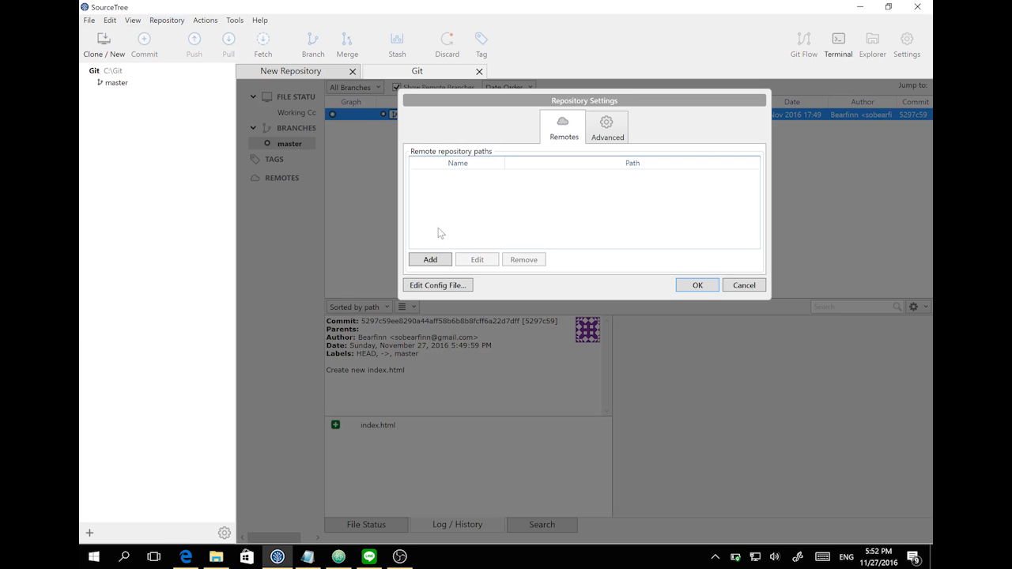
left_click(430, 260)
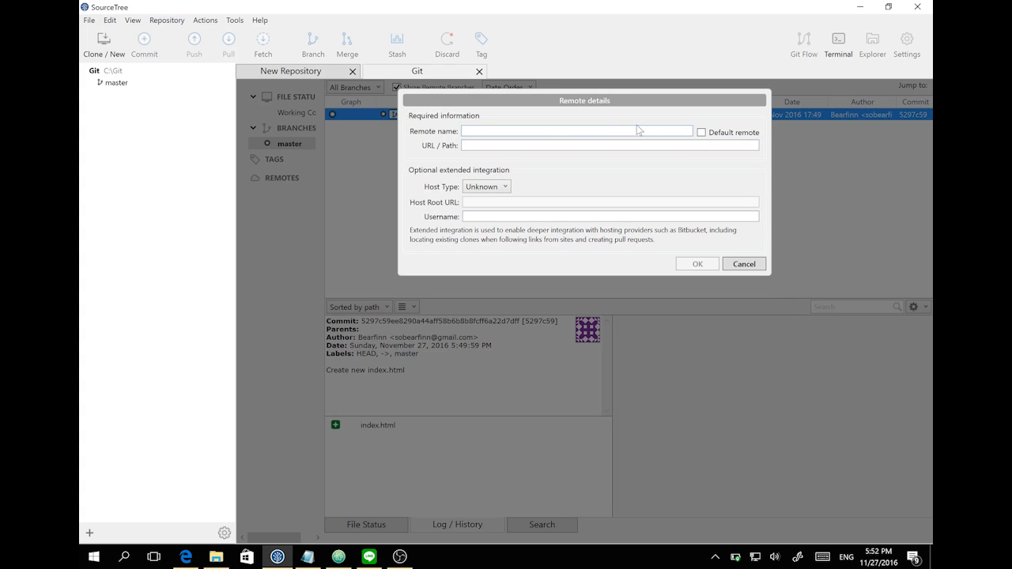
left_click(701, 133)
- Use the GitTutorial HTTPS clone URL from Bitbucket as origin's URL and save the settings
left_click(185, 557)
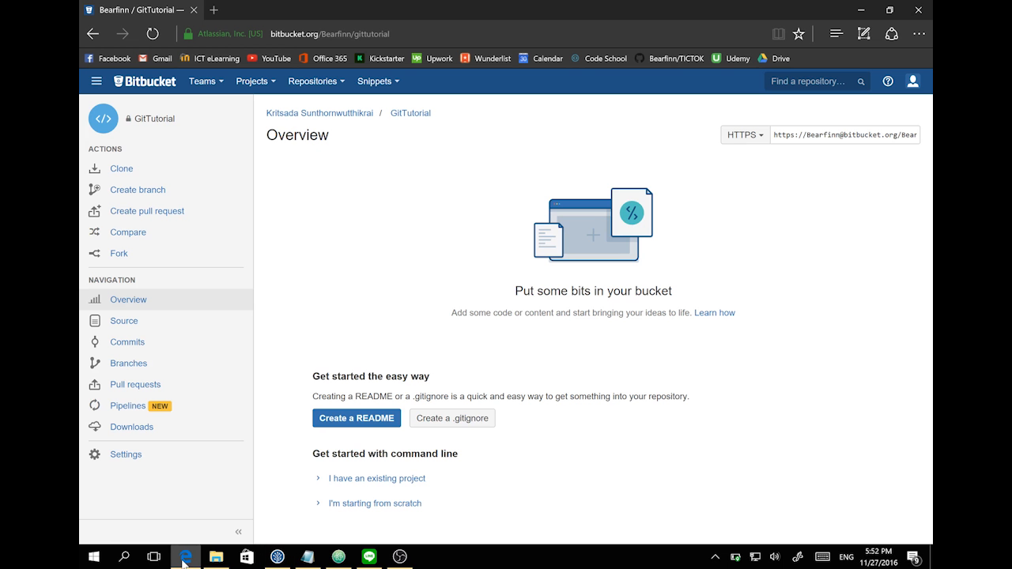
left_click(846, 134)
key("ctrl+c")
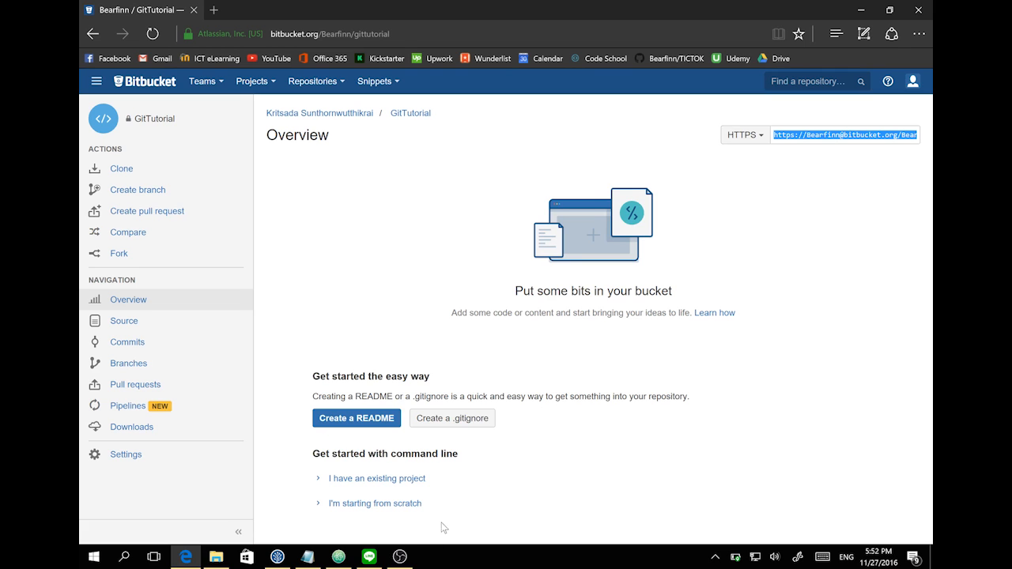
left_click(277, 557)
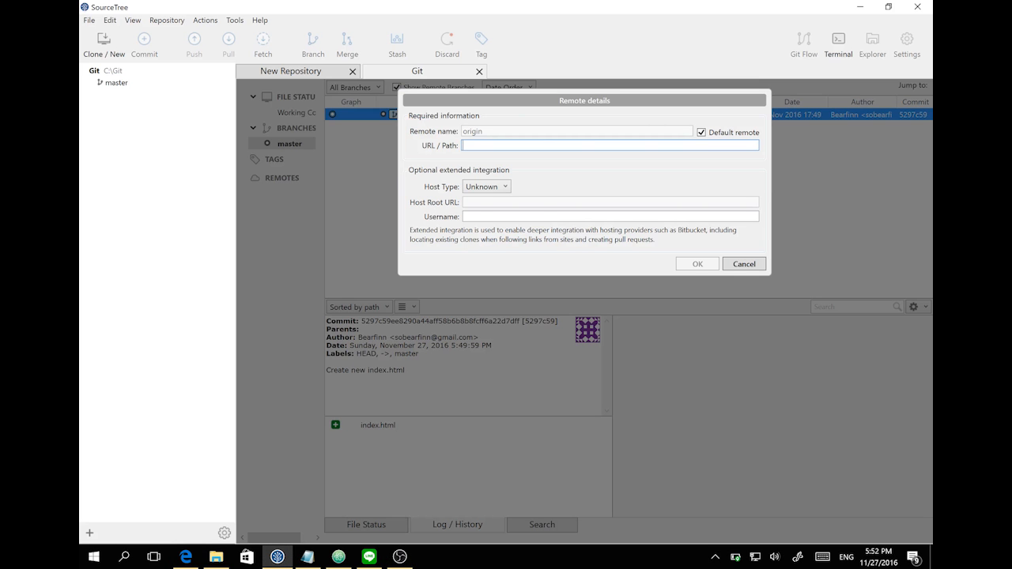
key("ctrl+v")
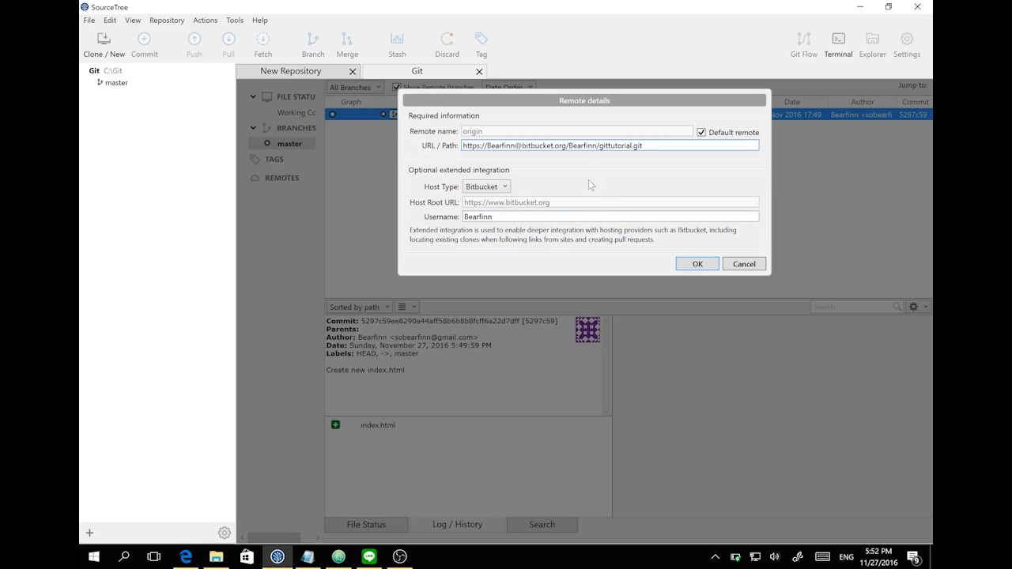
left_click(698, 264)
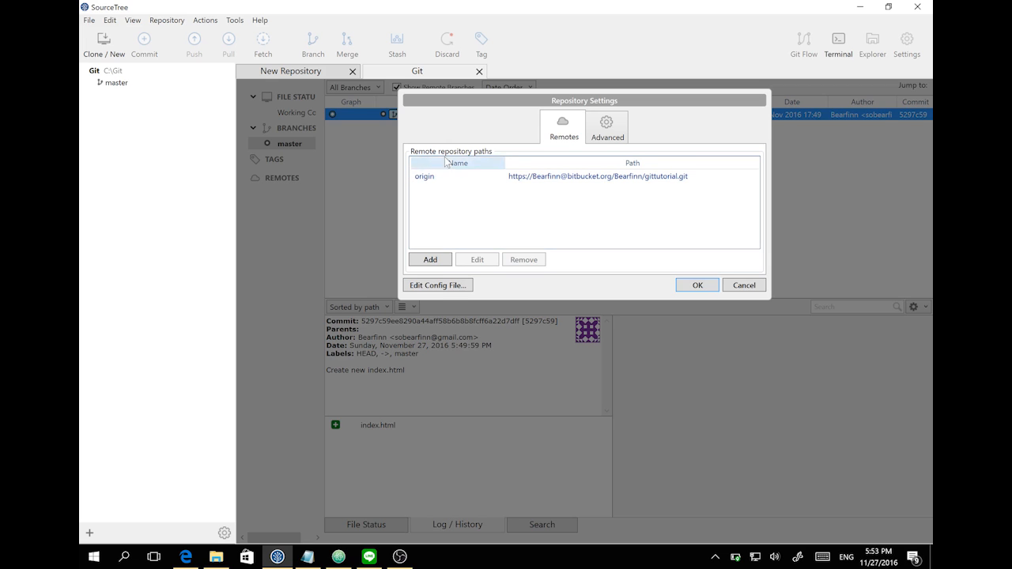
left_click(696, 285)
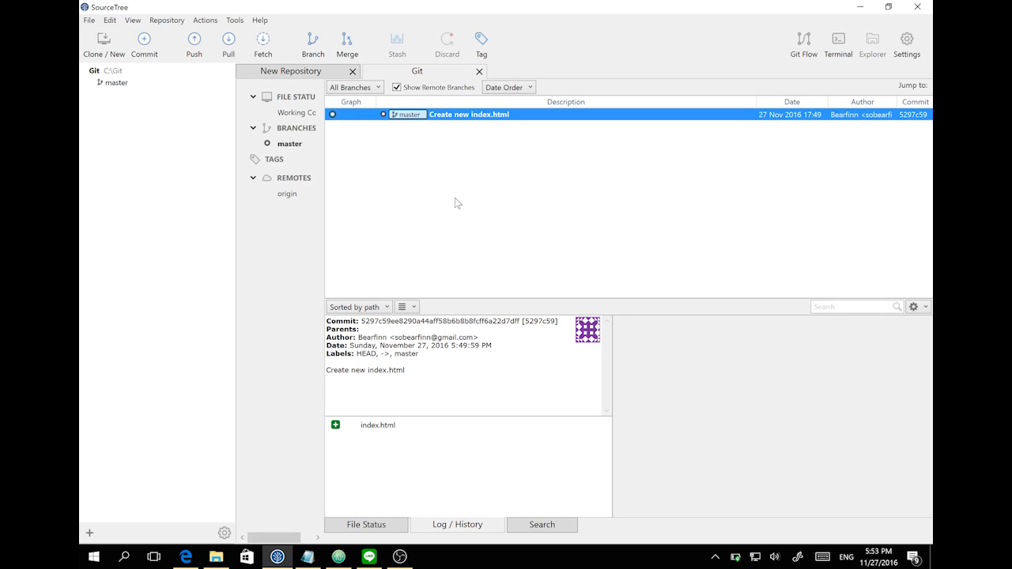
left_click(192, 46)
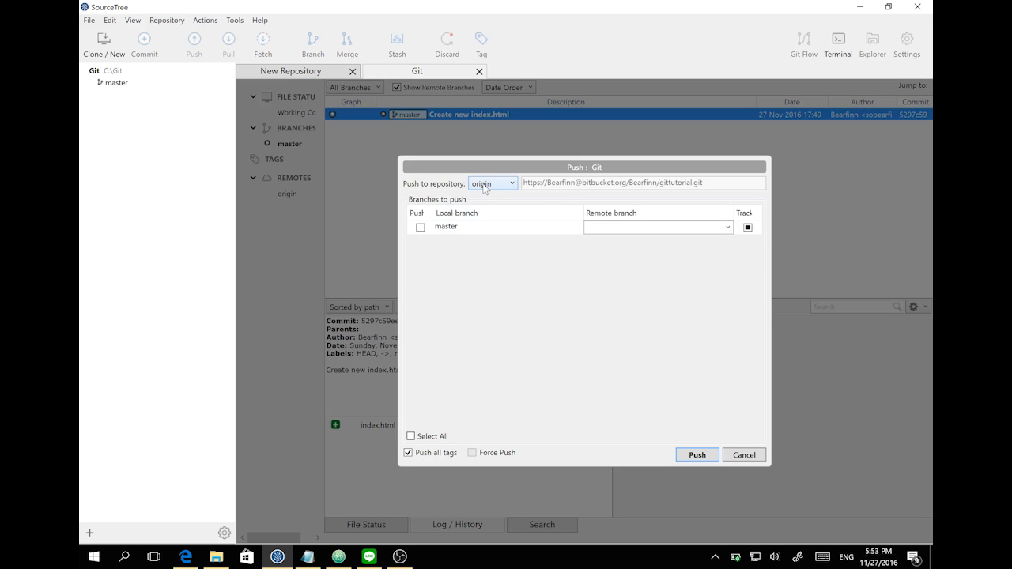
- Tick the master branch and push it to origin
left_click(420, 228)
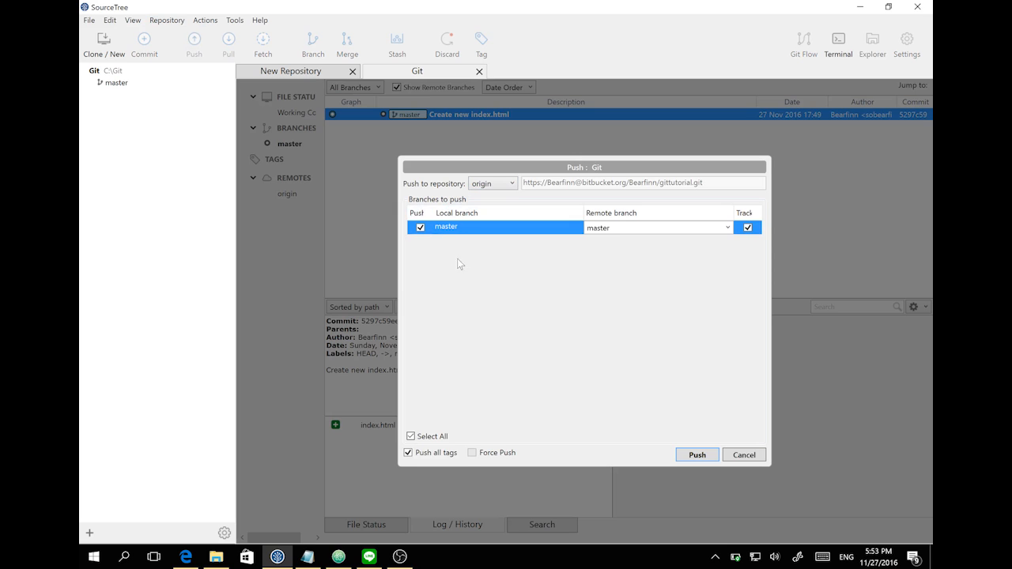
left_click(692, 456)
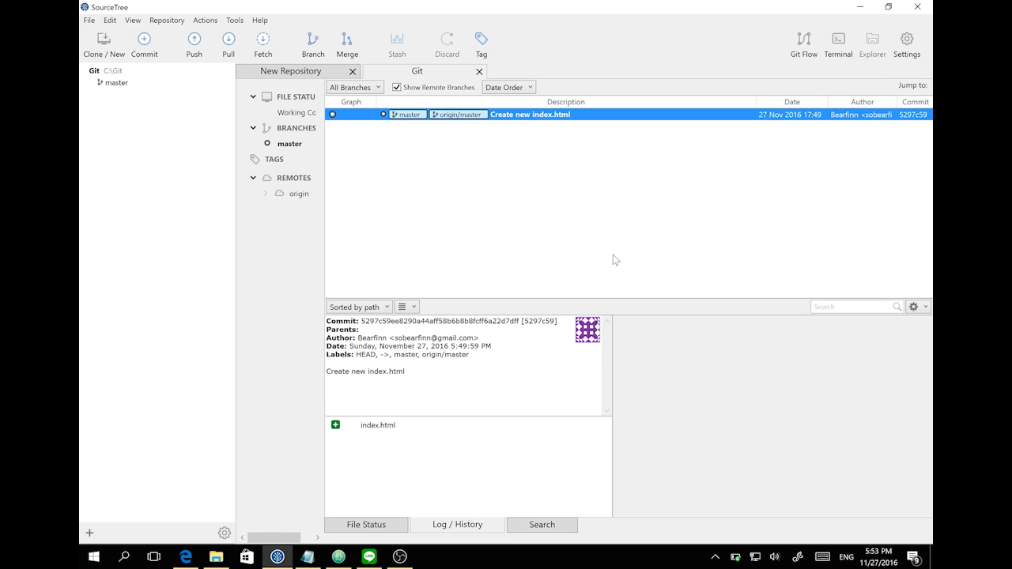
- Refresh the GitTutorial overview in Bitbucket and check its Source and Commits pages
left_click(186, 557)
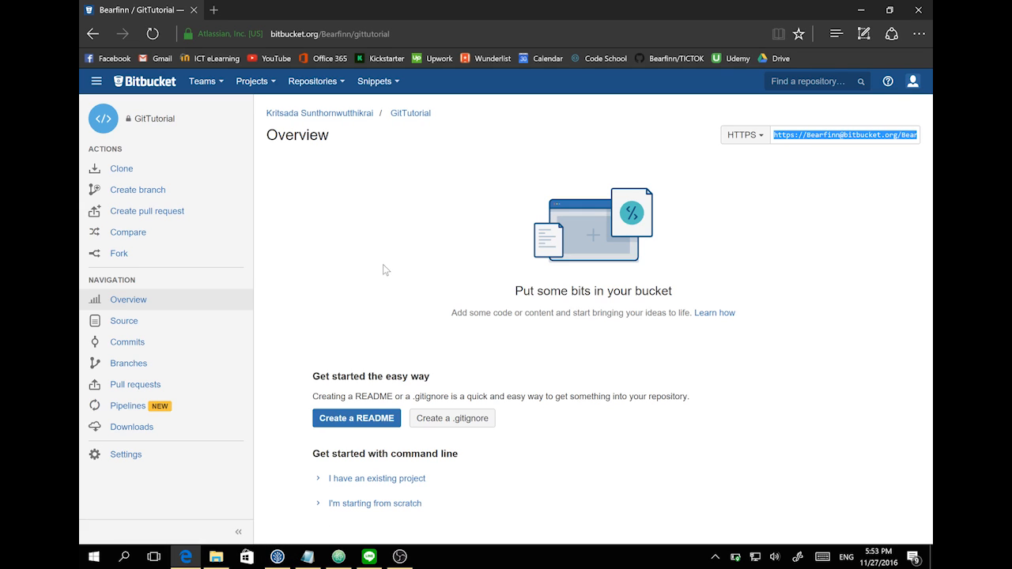
left_click(152, 309)
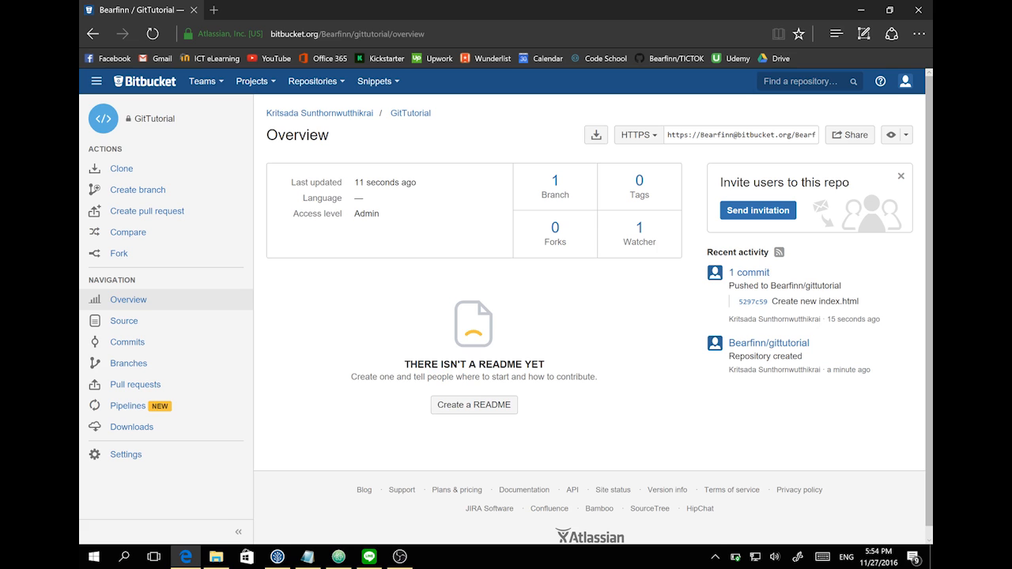
left_click(145, 325)
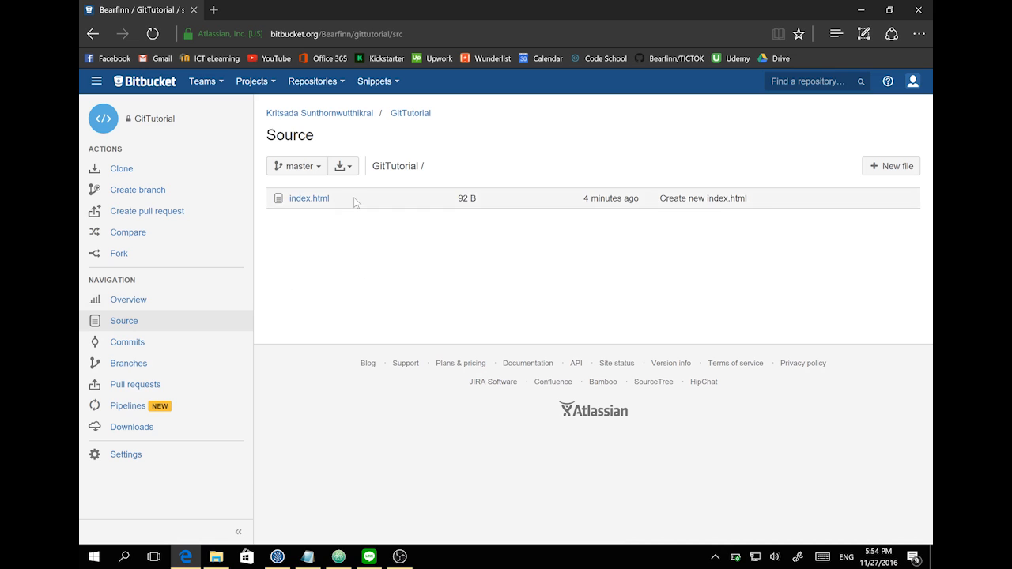
left_click(114, 354)
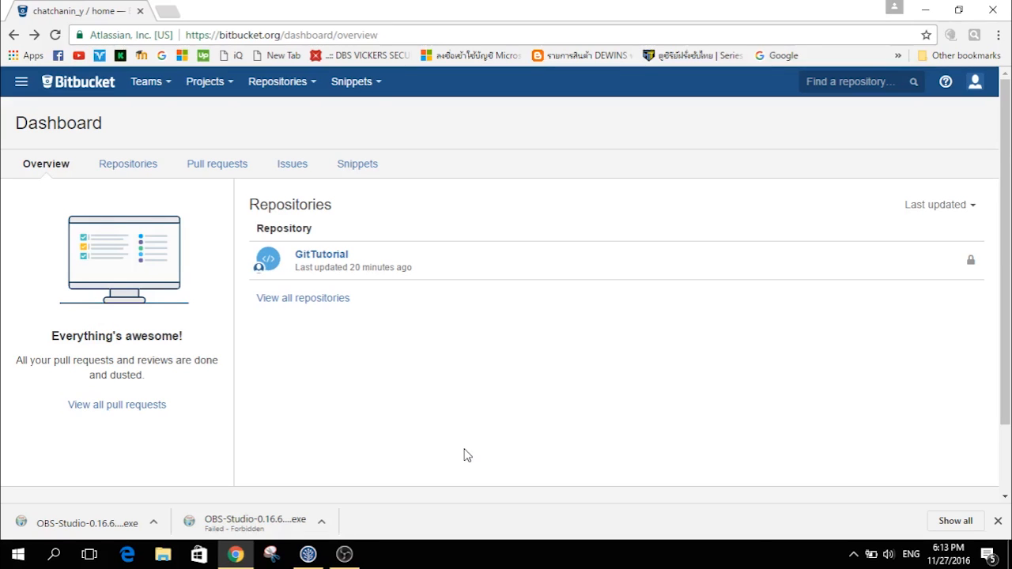
- Open GitTutorial from the Bitbucket dashboard, then return to SourceTree
left_click(337, 256)
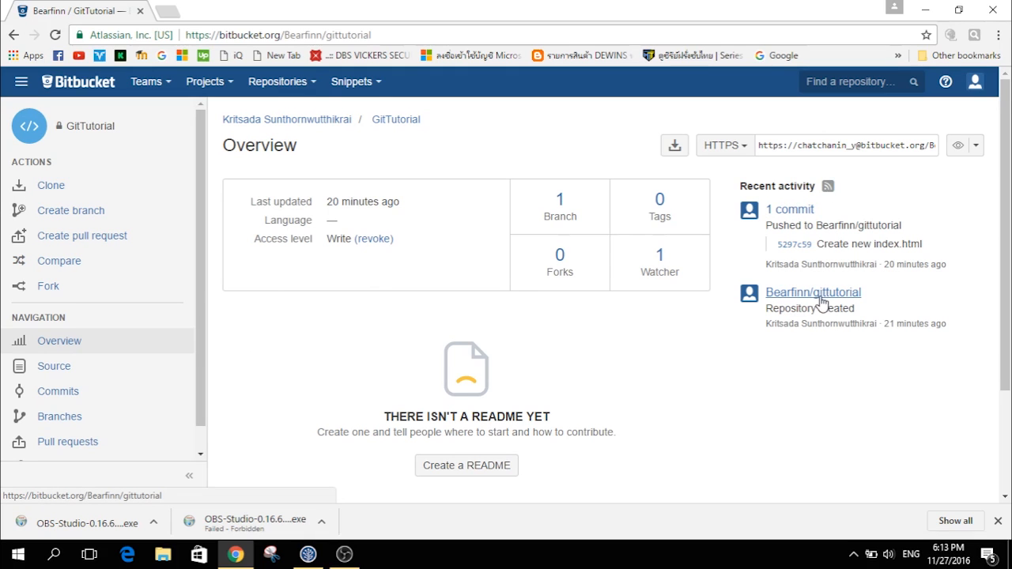
left_click(308, 554)
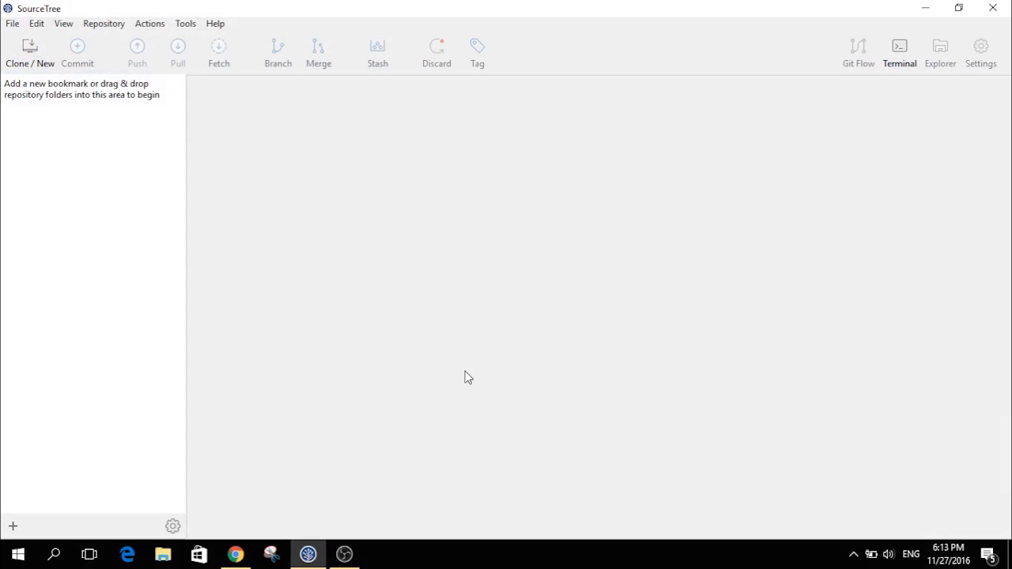
- Paste the GitTutorial HTTPS clone URL as the clone source and fill in the Documents\gittutorial destination
left_click(30, 46)
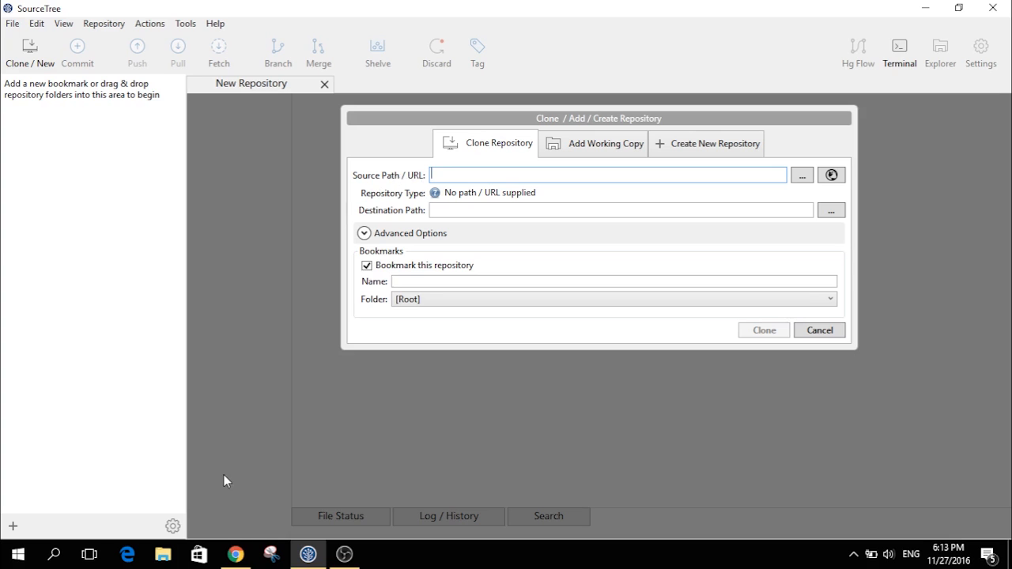
left_click(236, 555)
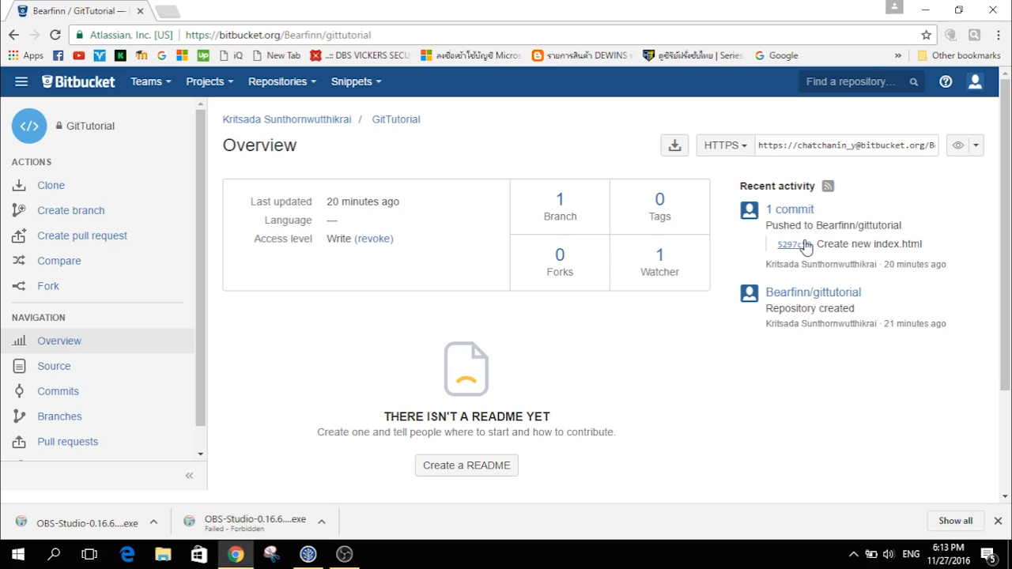
left_click(849, 145)
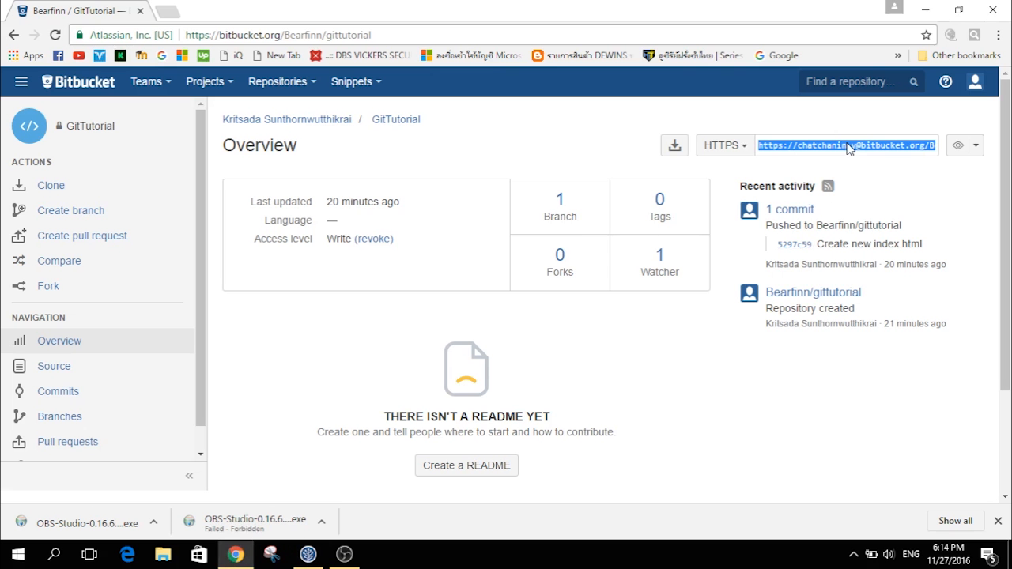
left_click(321, 556)
key("ctrl+v")
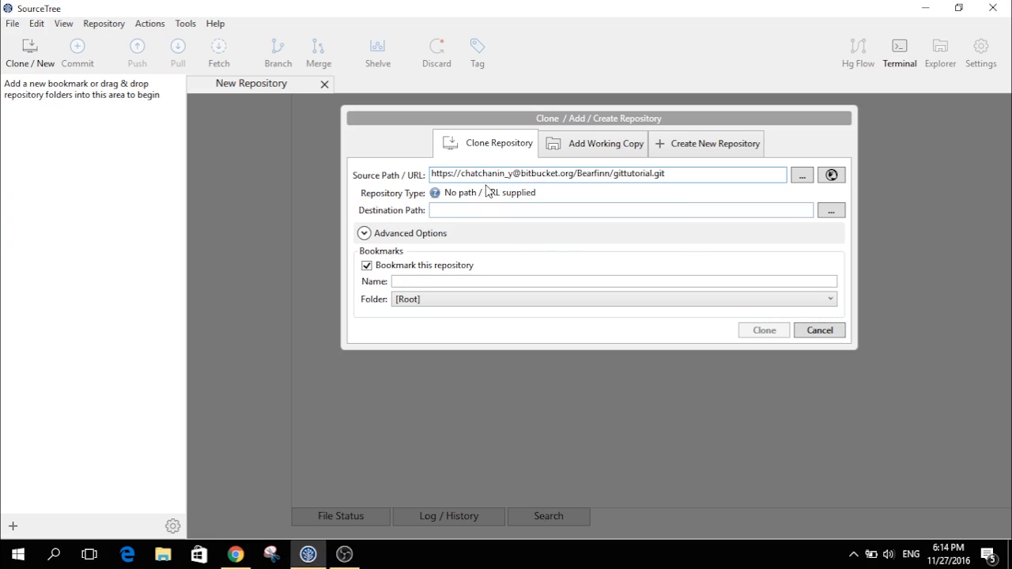
left_click_drag(511, 173, 461, 174)
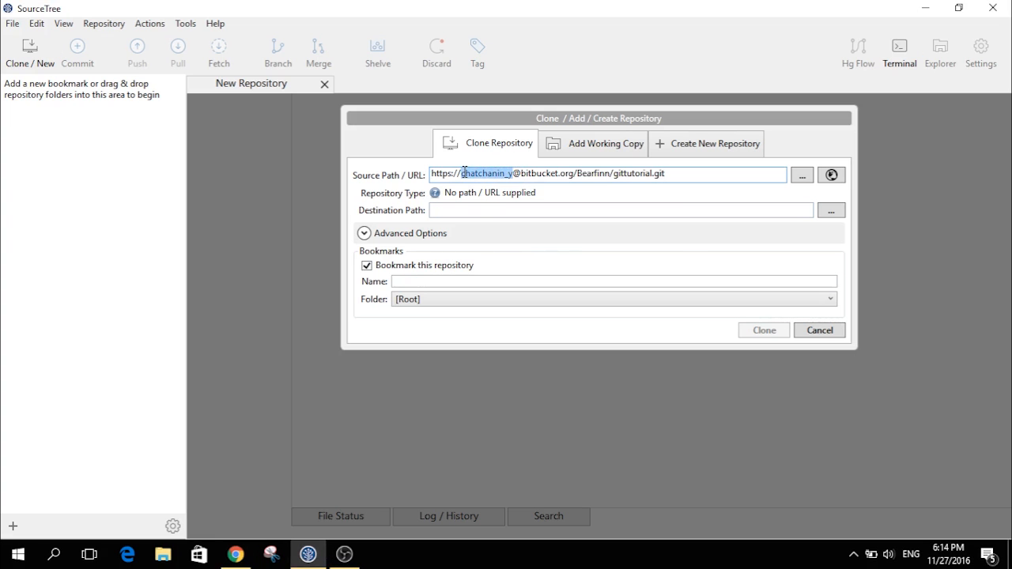
left_click(703, 171)
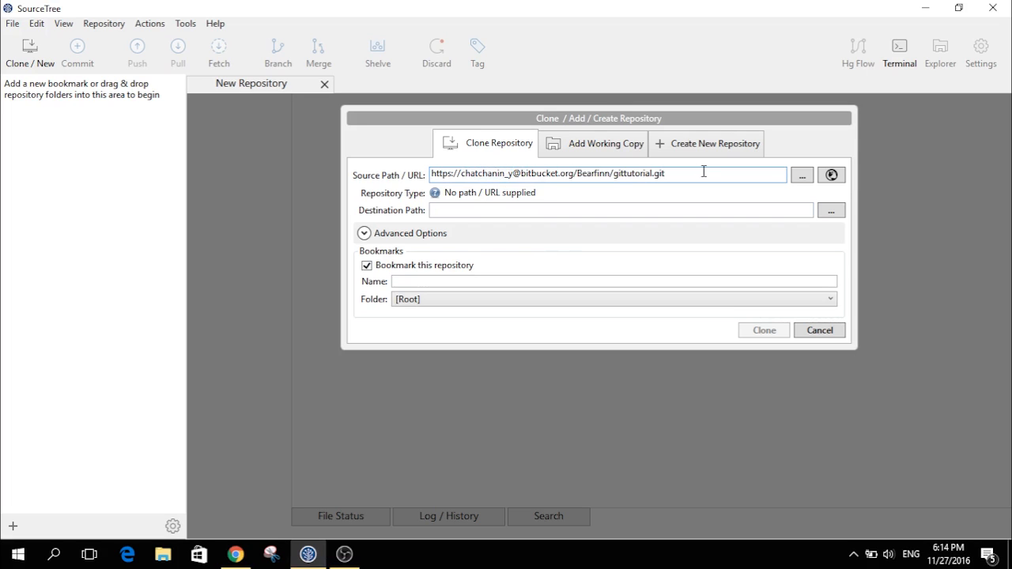
left_click(630, 209)
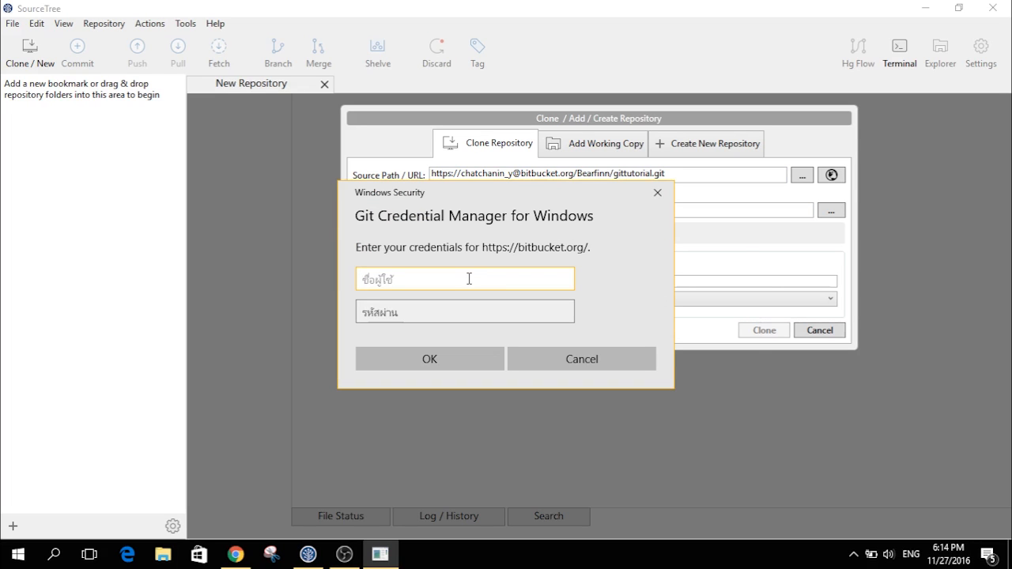
- Sign in to Bitbucket with the account username and password
type("chatchanin_y")
key("Tab")
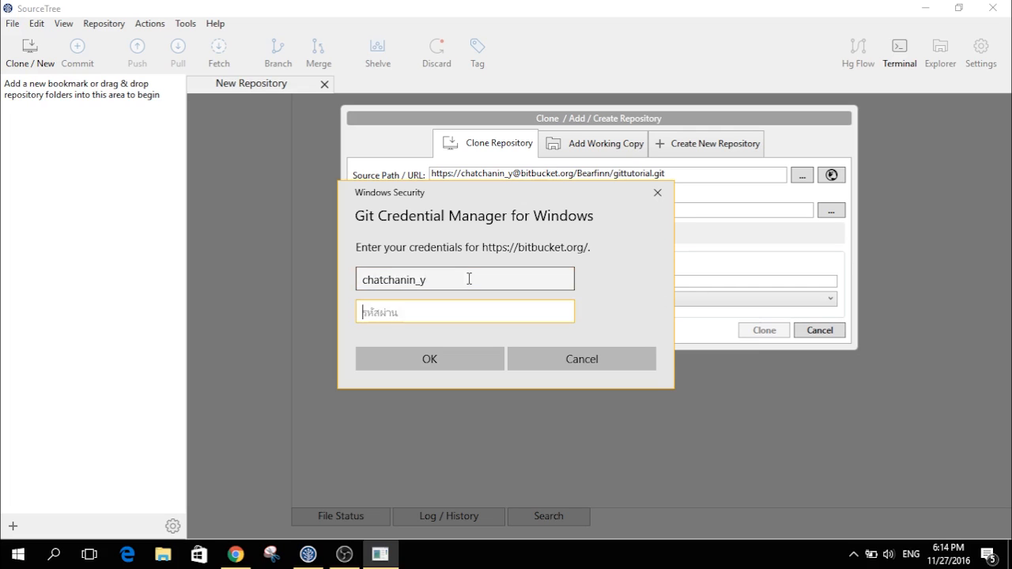
type("••••••••••")
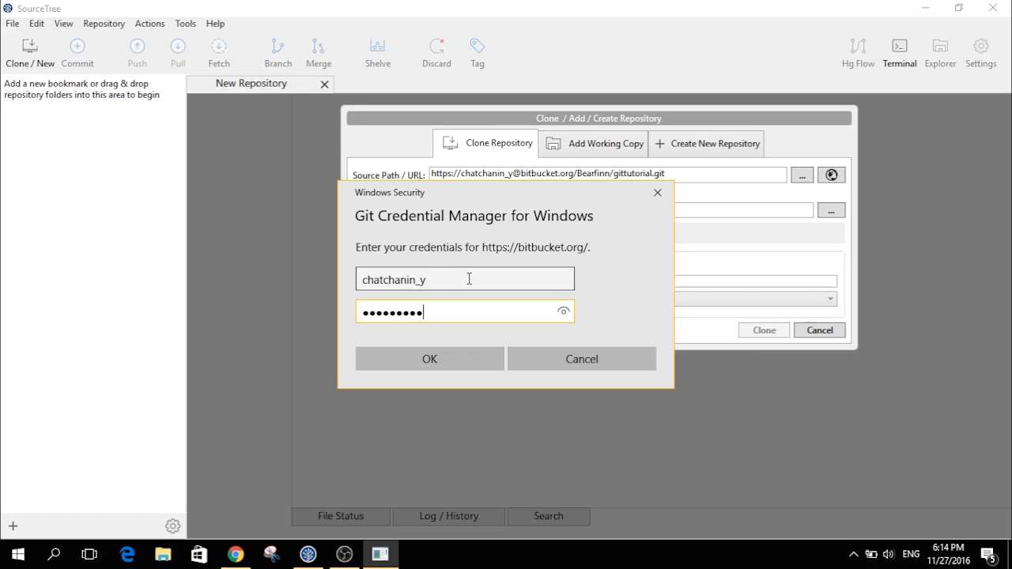
left_click(425, 359)
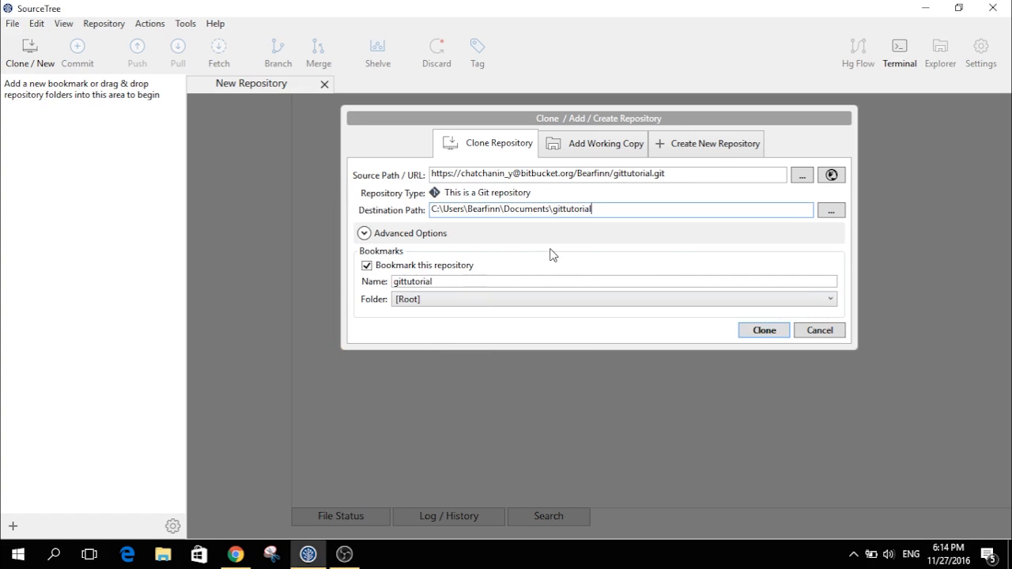
- Clone the repository into the C:\Git destination folder
left_click(831, 211)
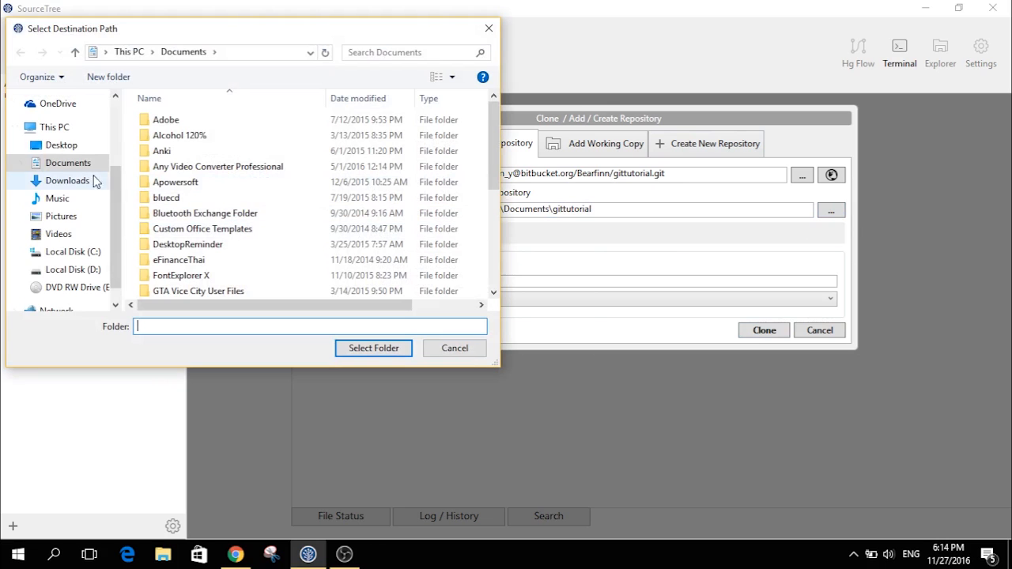
left_click(83, 253)
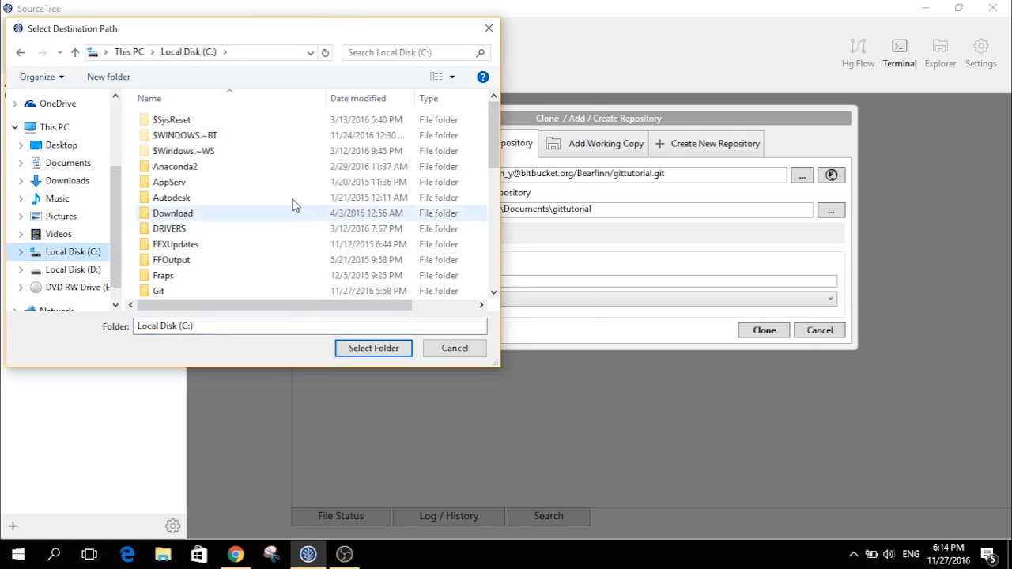
left_click(239, 294)
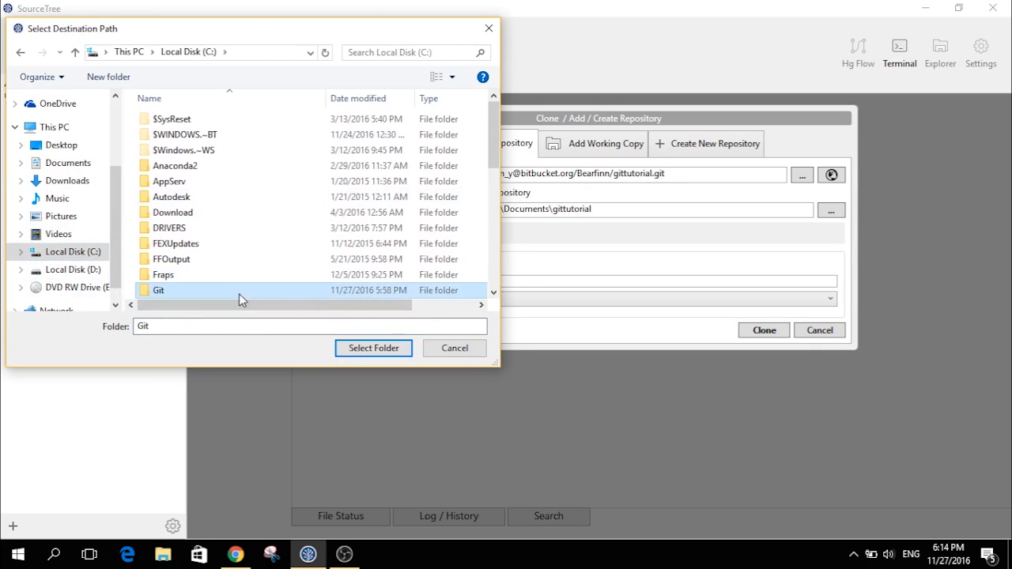
left_click(399, 342)
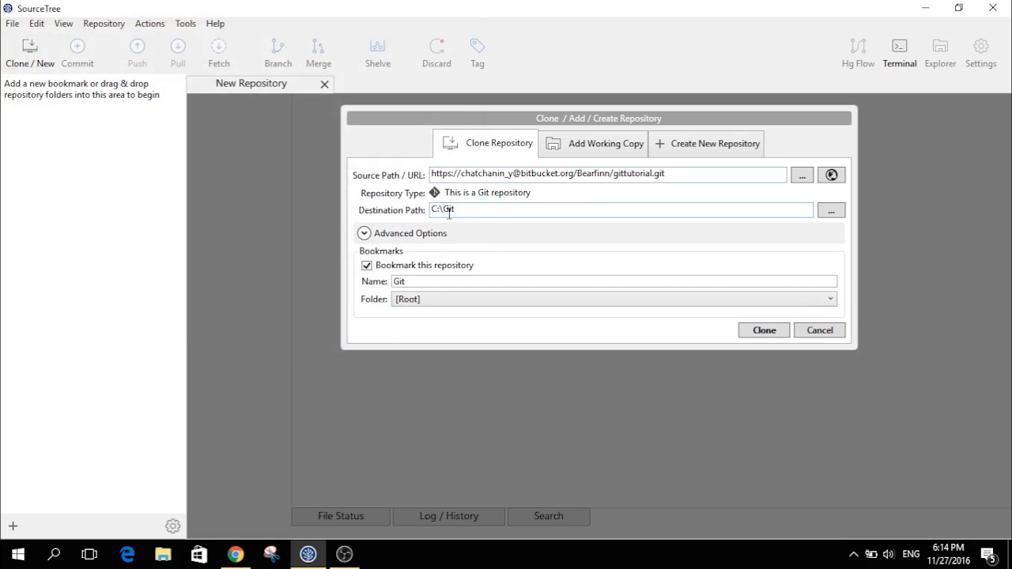
left_click(760, 332)
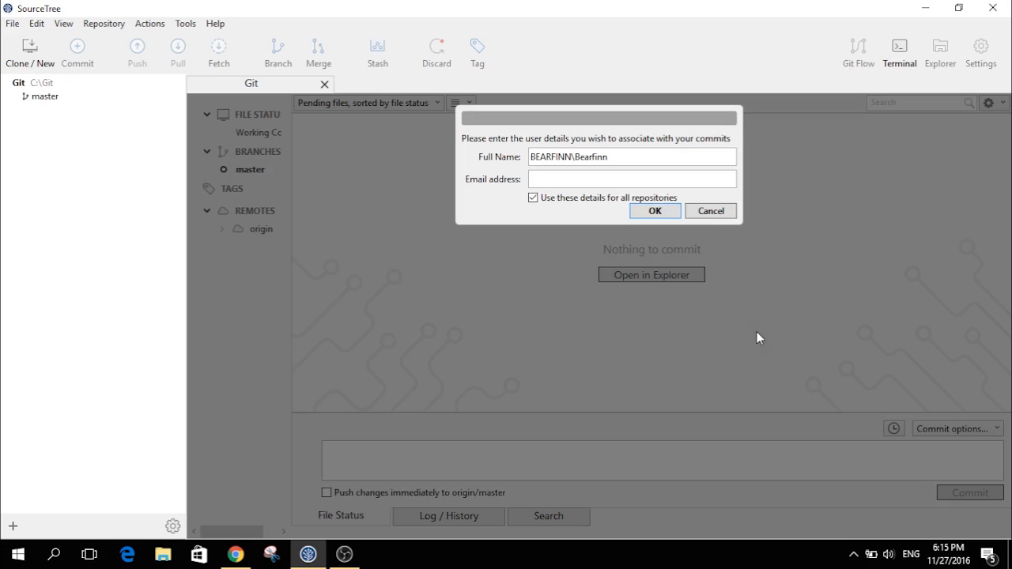
- Dismiss the commit user-details prompt and its invalid email error without saving
left_click(655, 211)
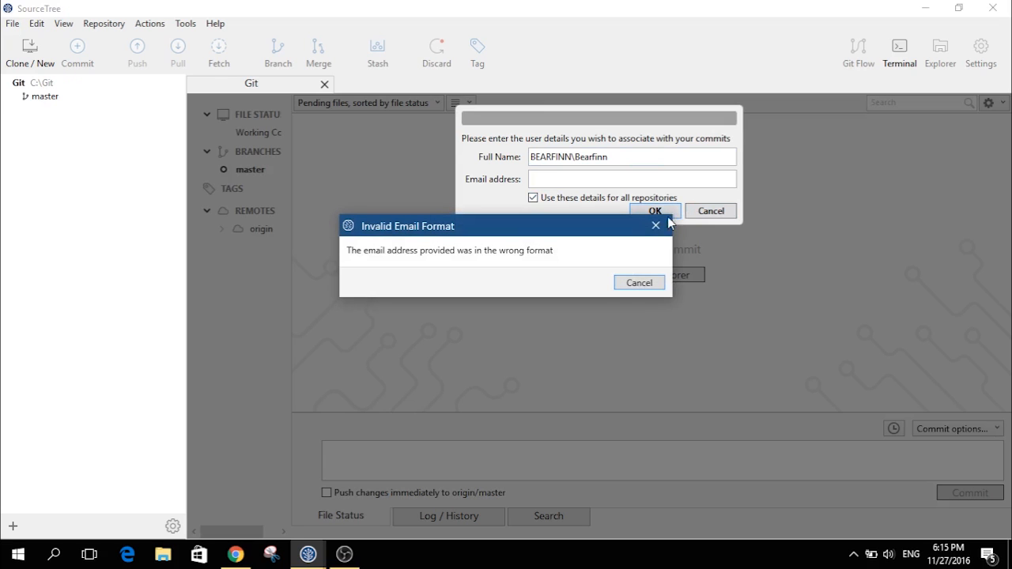
left_click(664, 231)
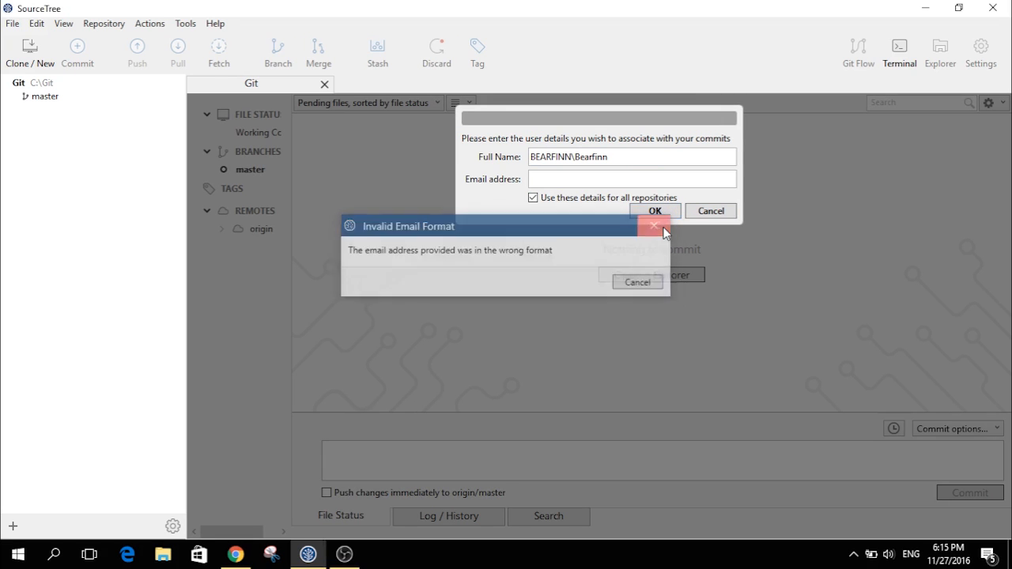
left_click(711, 211)
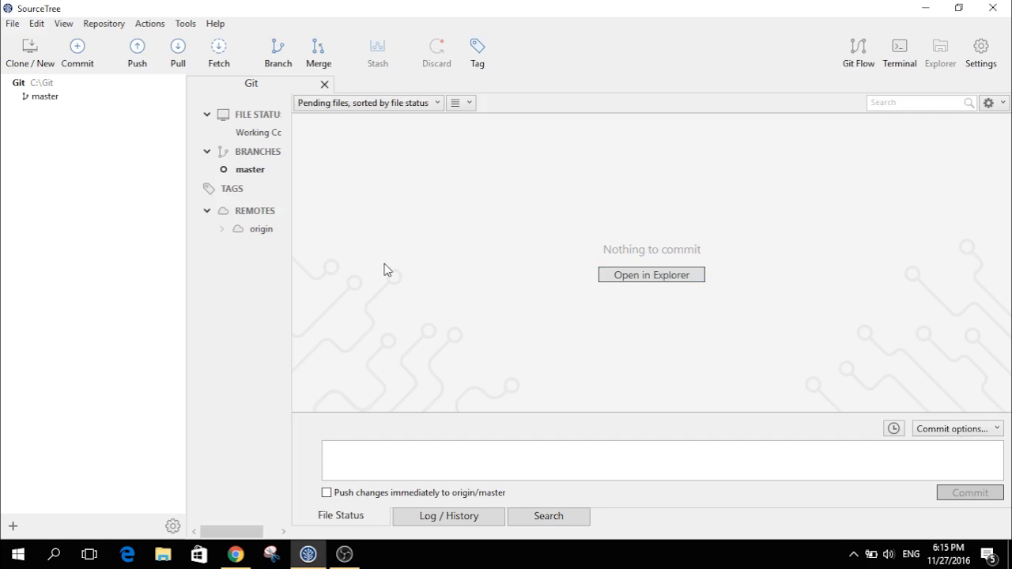
left_click(161, 552)
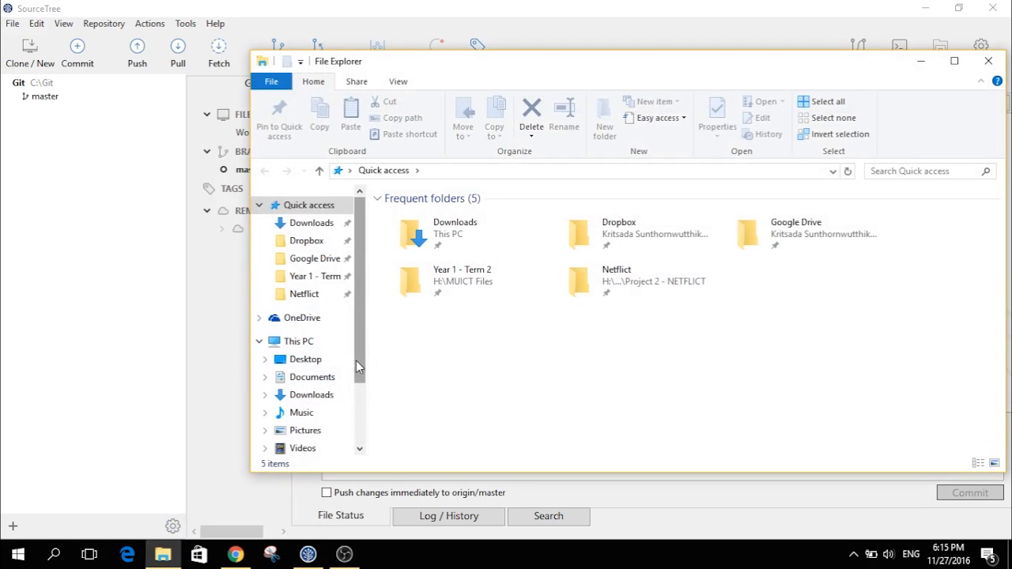
- Open C:\Git\index.html in Google Chrome to preview it, then close the tab
scroll(357, 361, "down", 2)
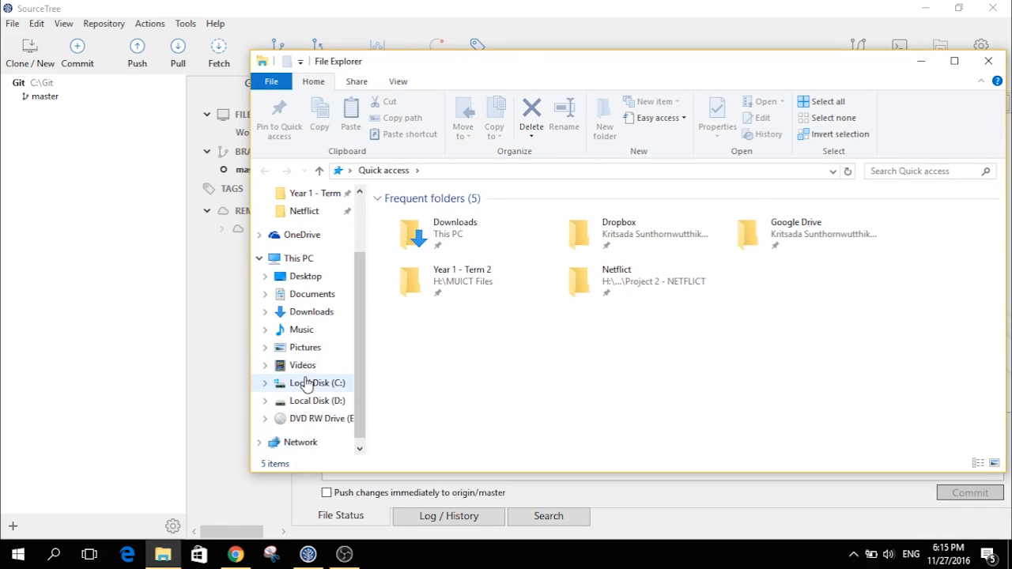
left_click(308, 383)
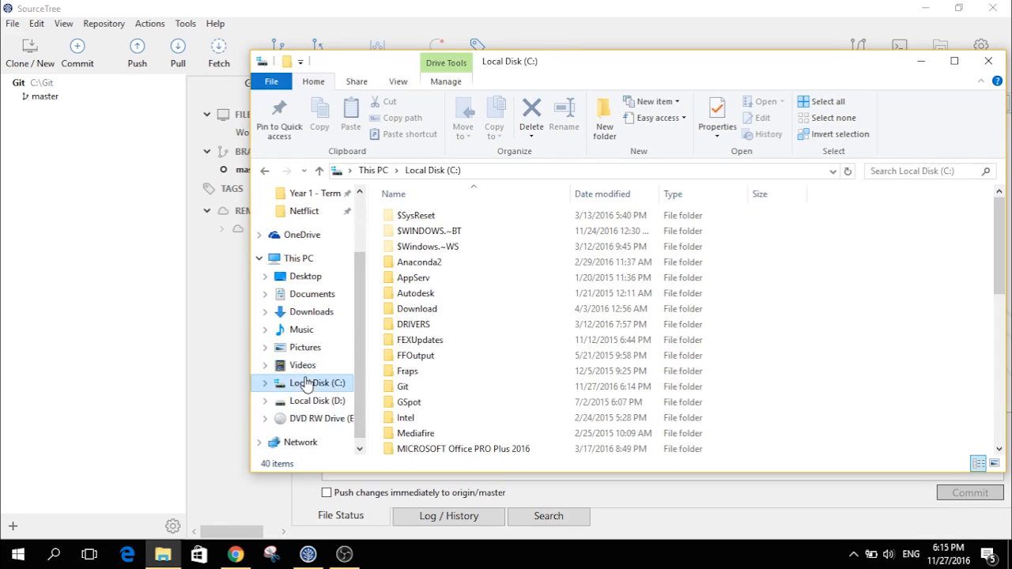
double_click(411, 387)
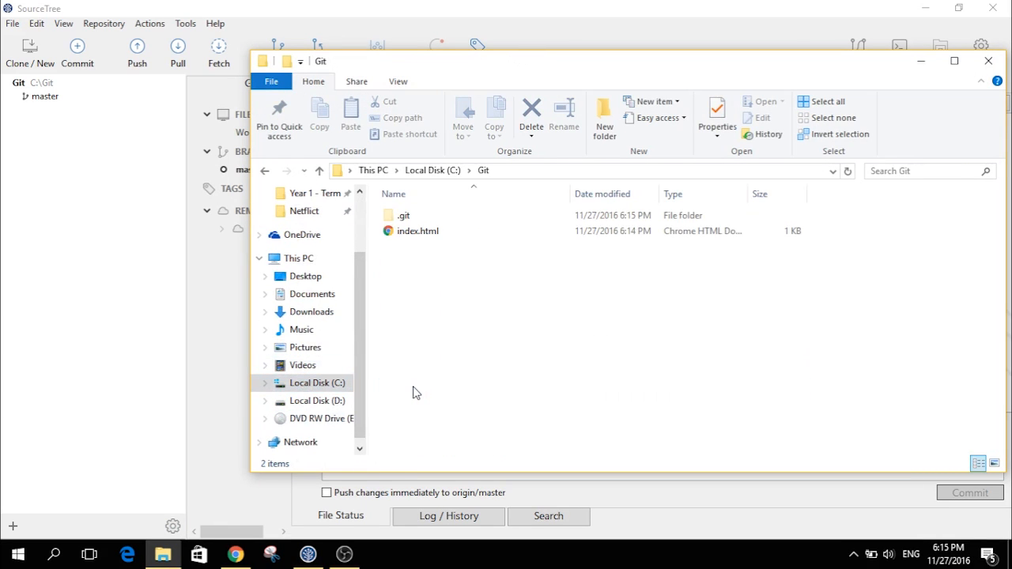
double_click(440, 232)
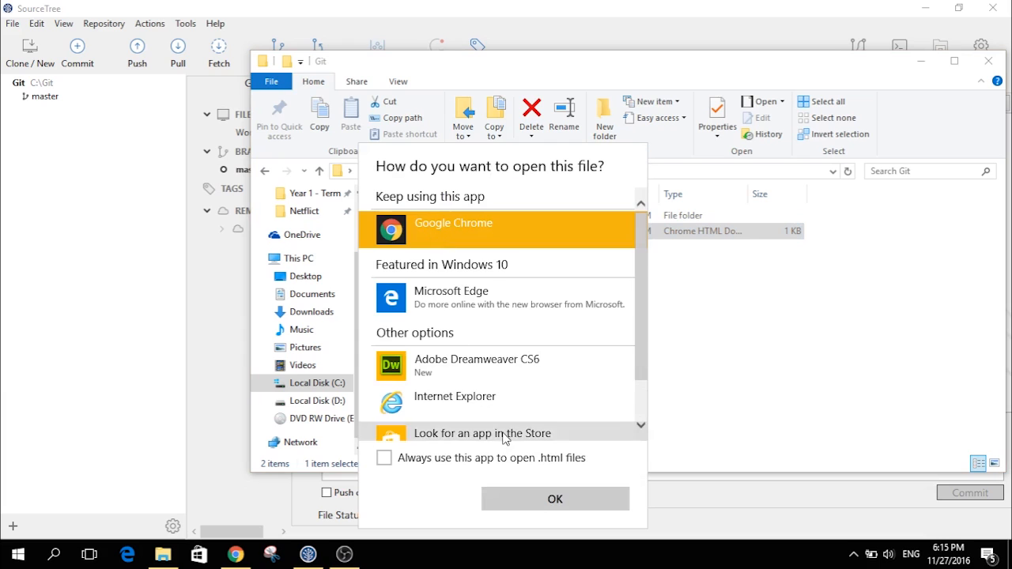
left_click(515, 500)
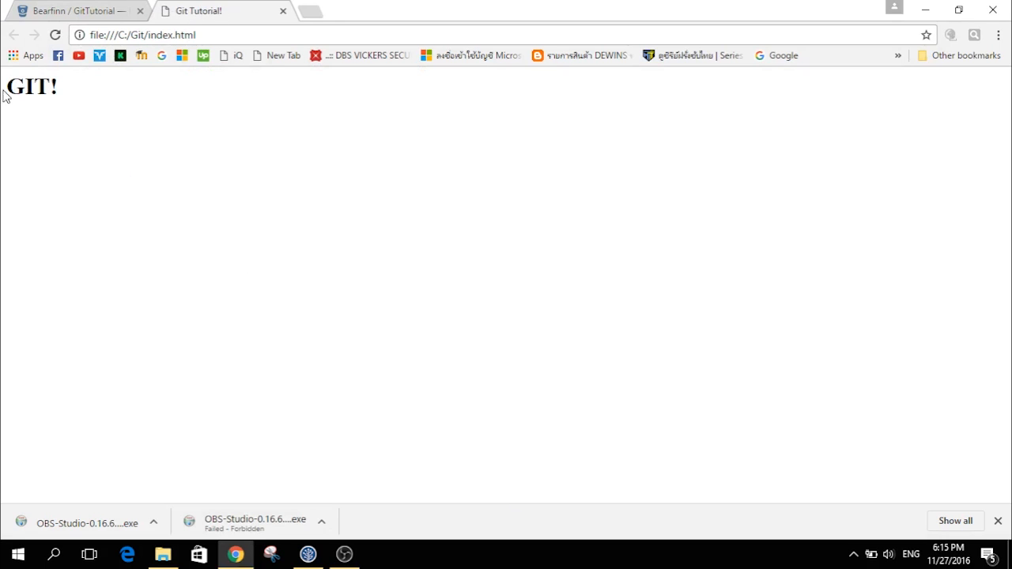
left_click(283, 12)
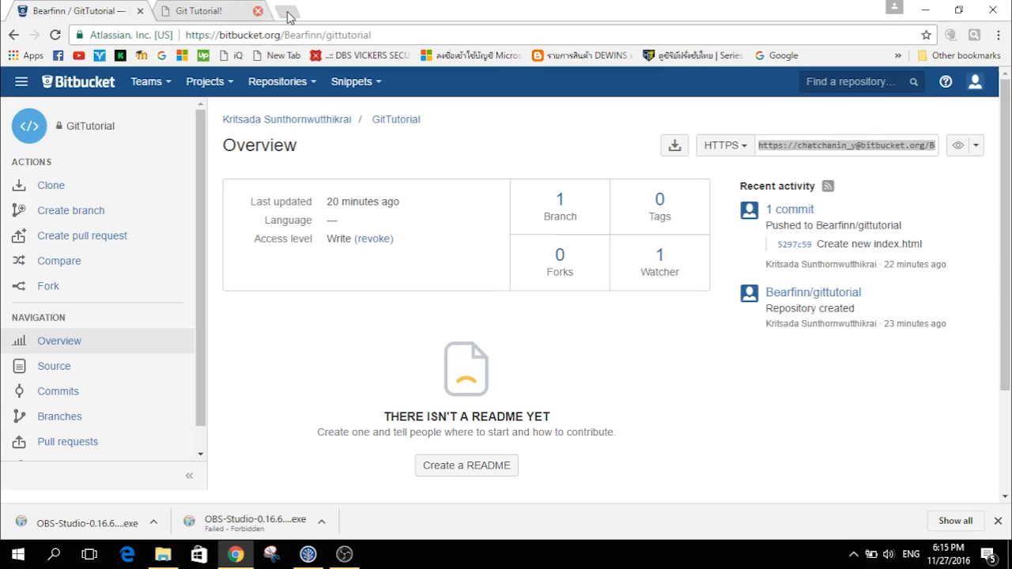
- Open index.html for editing in Notepad++
left_click(158, 558)
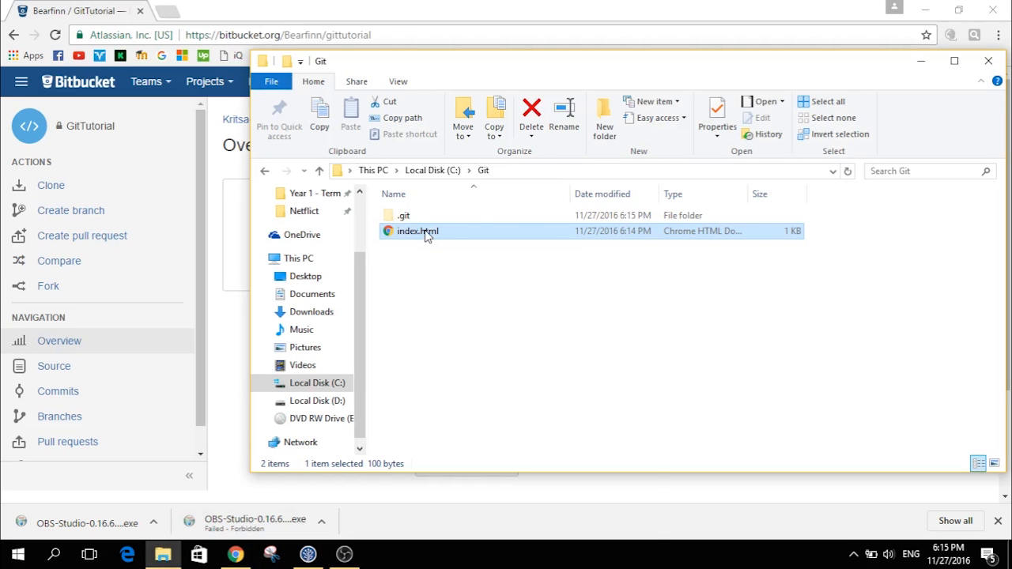
right_click(425, 235)
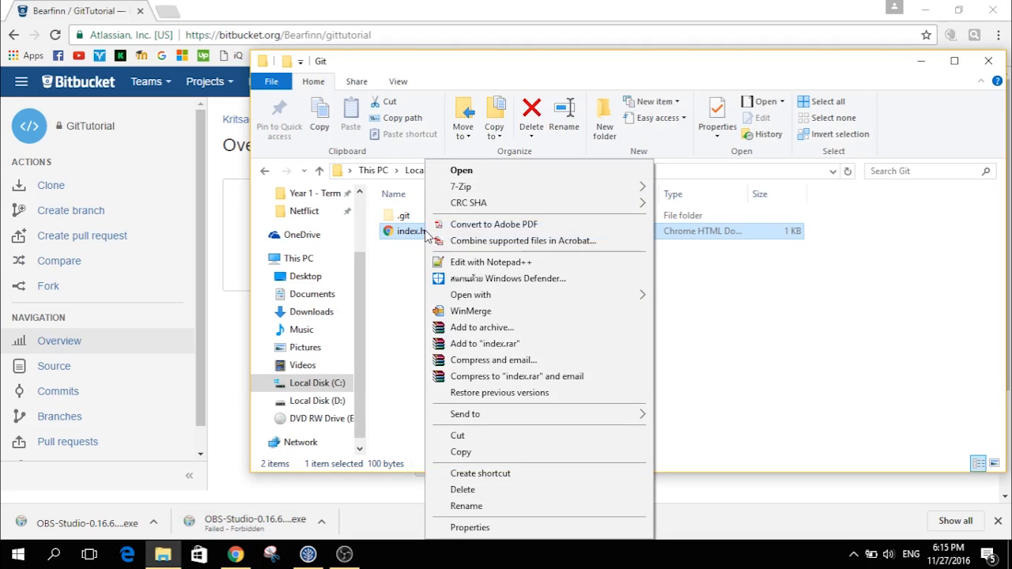
left_click(475, 261)
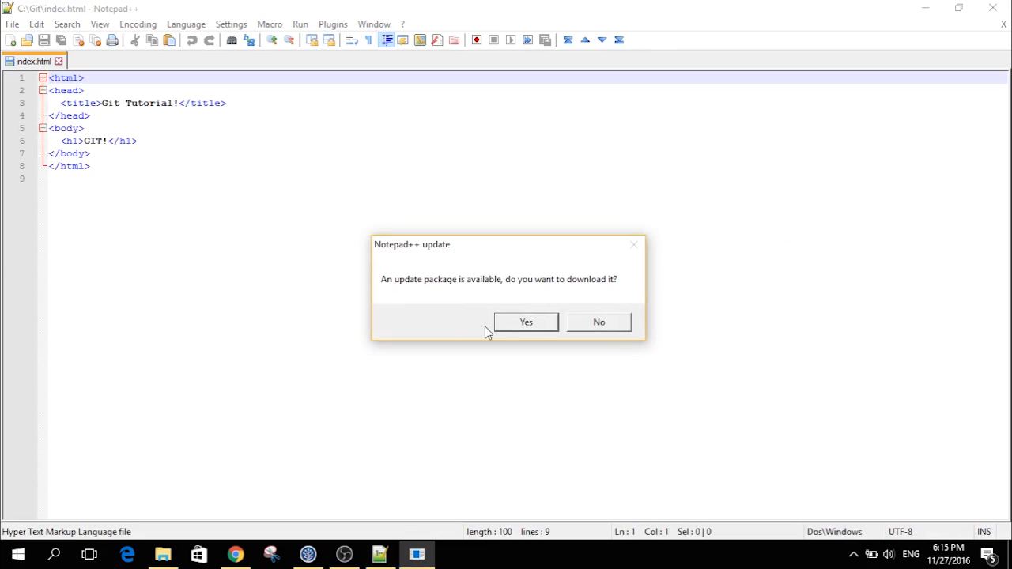
- Decline the update offers, add '<h2>The best version control ever!</h2>' below GIT!, save, and close Notepad++
left_click(584, 323)
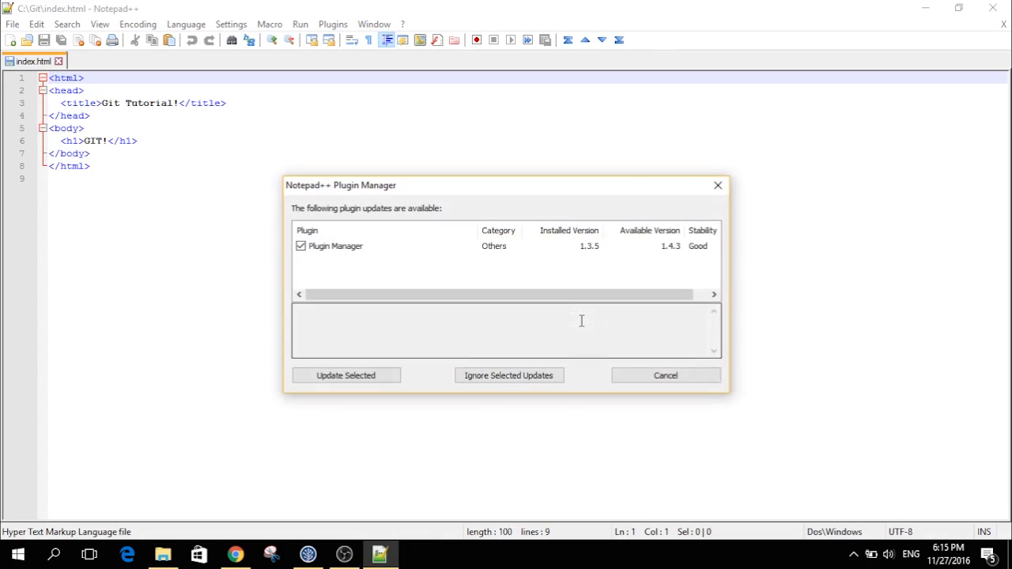
left_click(618, 373)
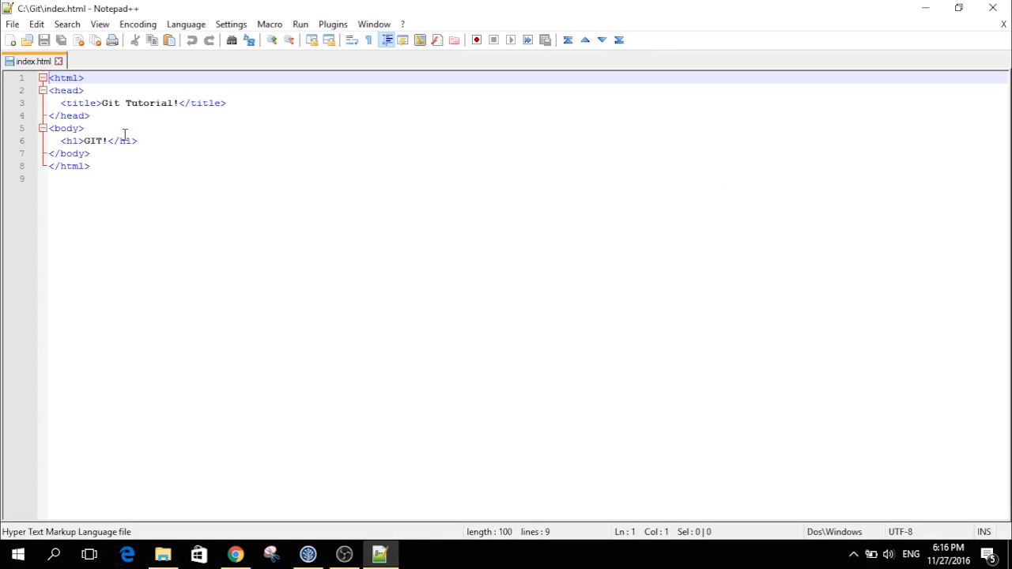
left_click(160, 136)
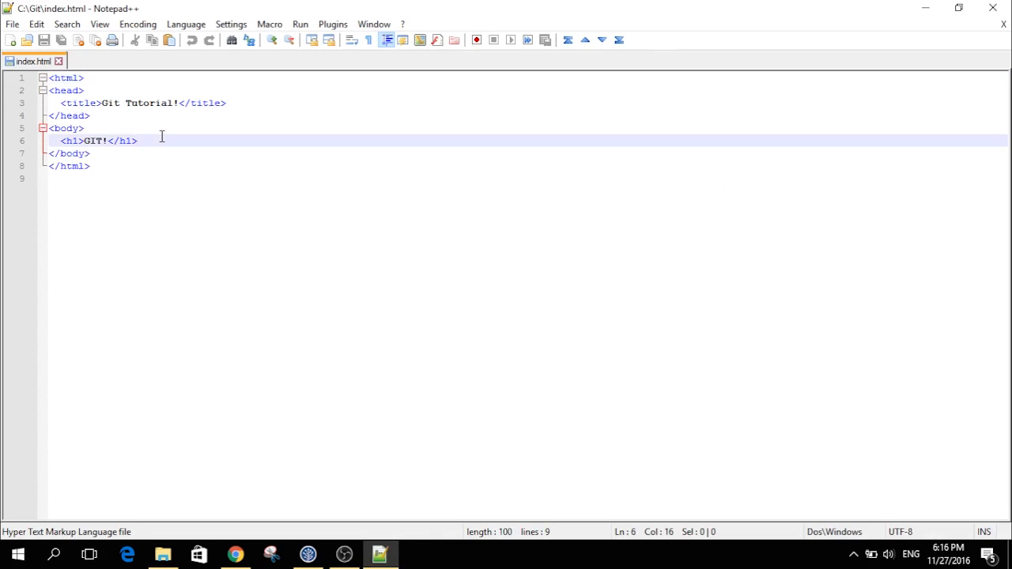
key("Return")
type("<h2")
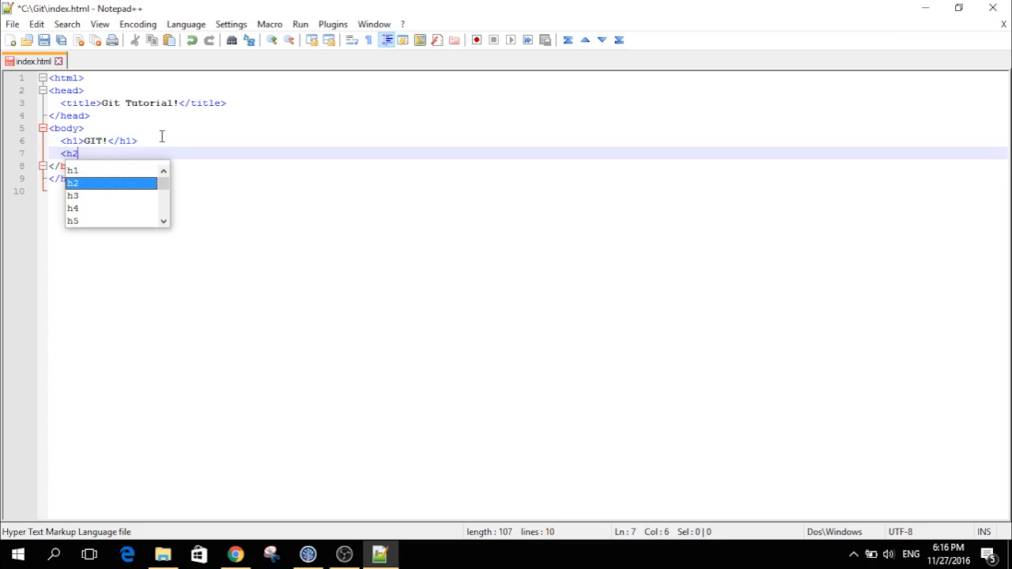
type(">The best")
type(" version cont")
type("rol ever!")
type("</")
type("h2>")
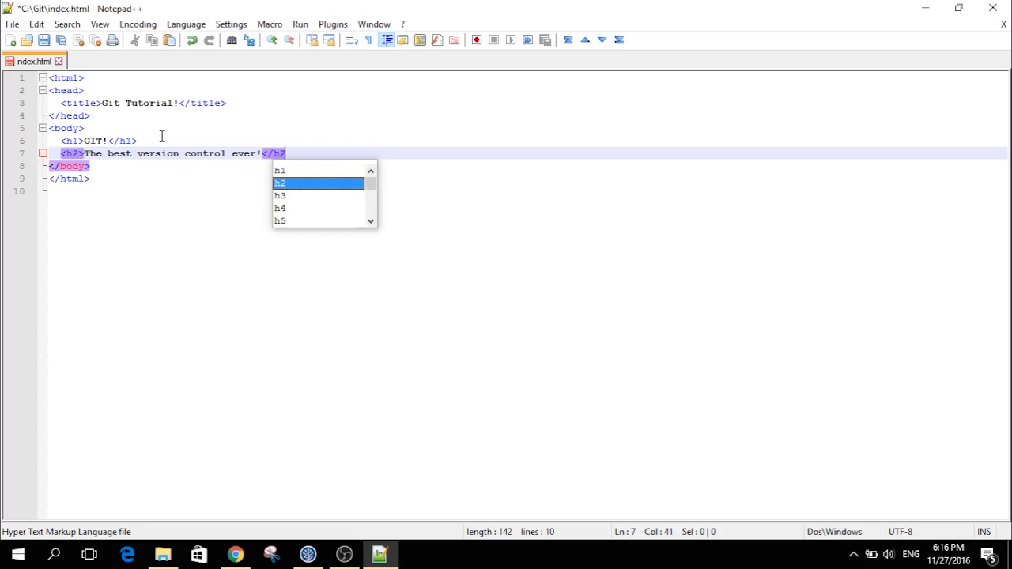
key("ctrl+s")
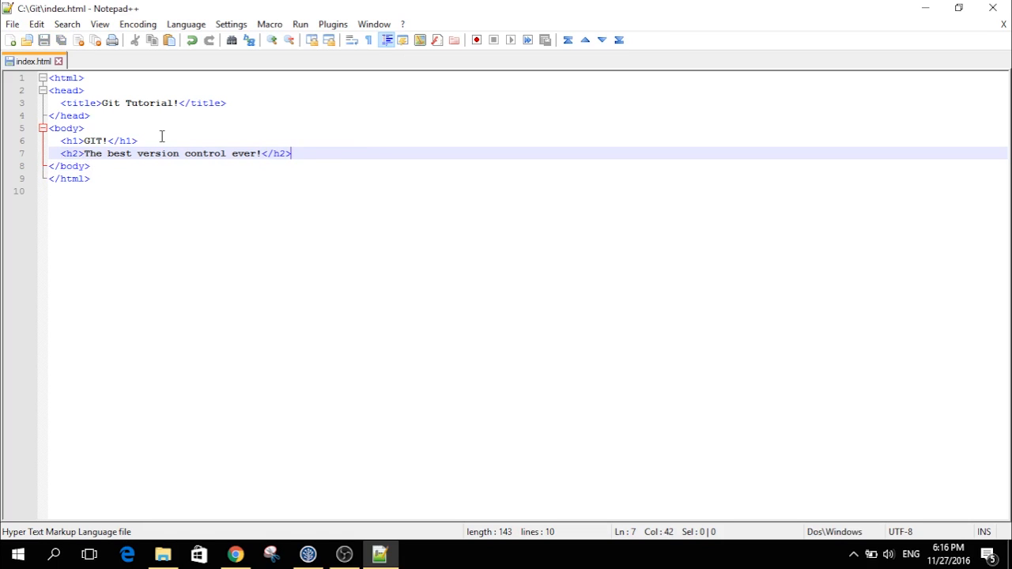
left_click(401, 261)
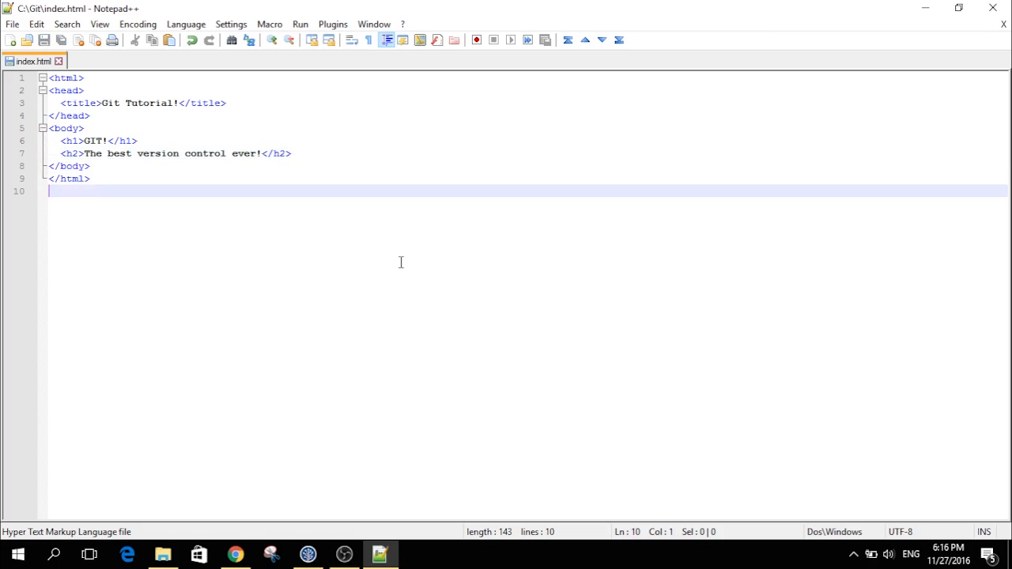
left_click(995, 8)
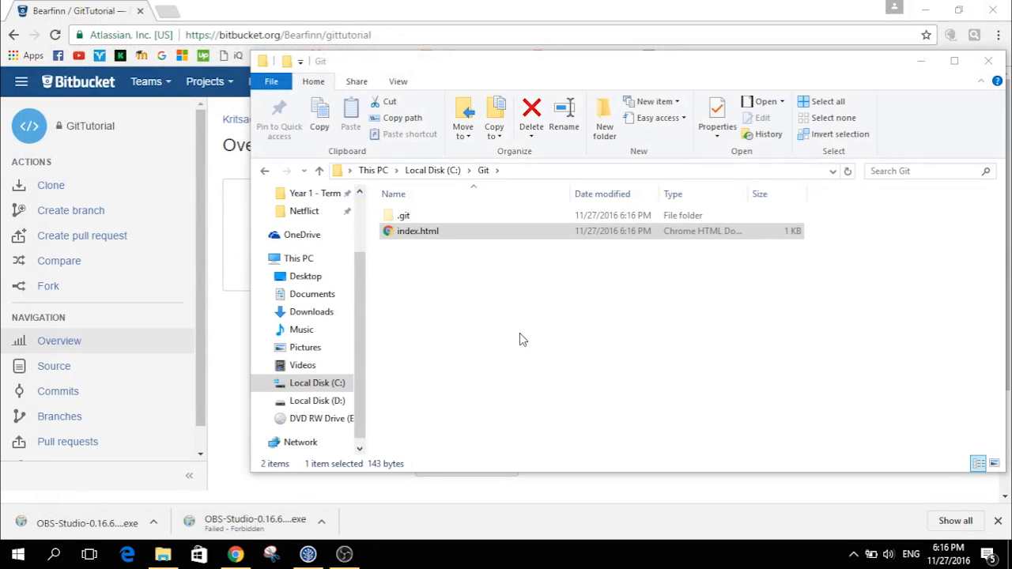
- Stage the modified index.html and commit it with the message 'Make subtitles for the heading'
left_click(313, 554)
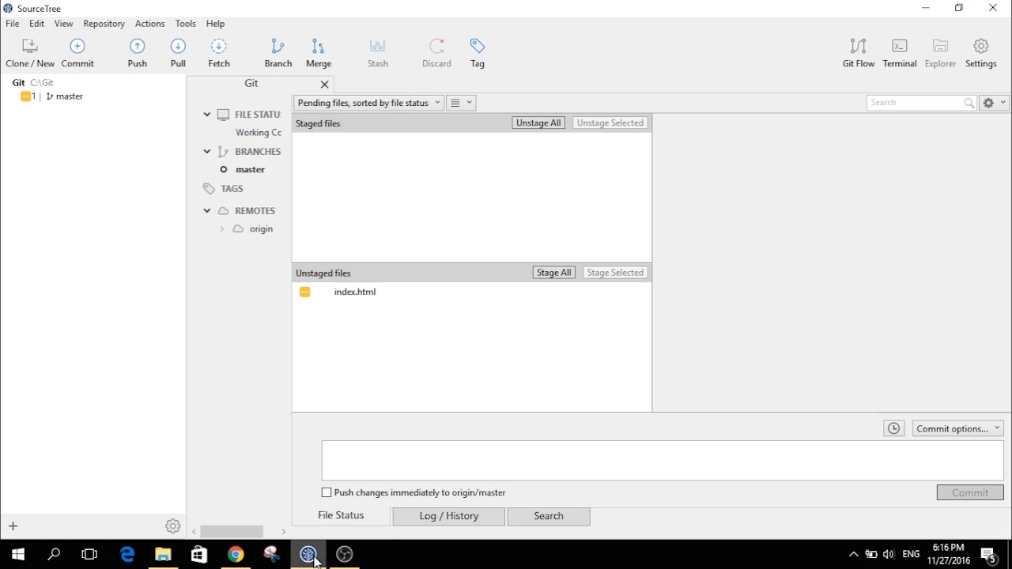
left_click(344, 299)
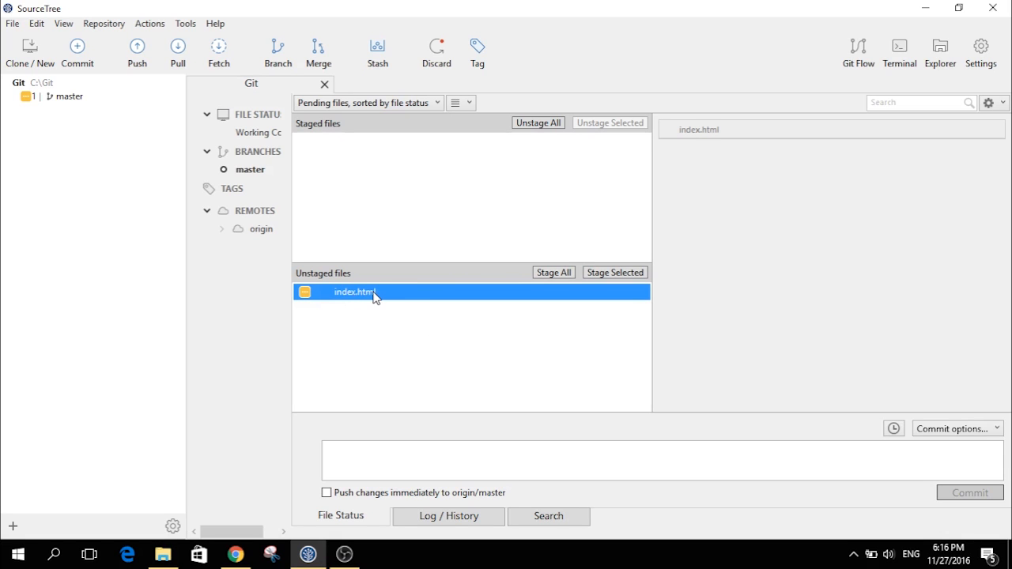
left_click(539, 273)
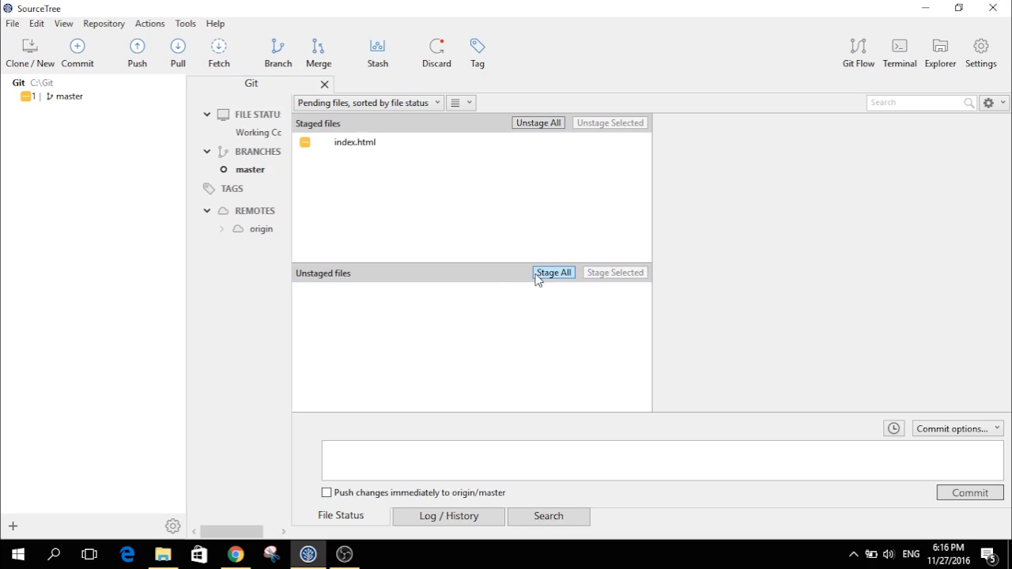
left_click(414, 458)
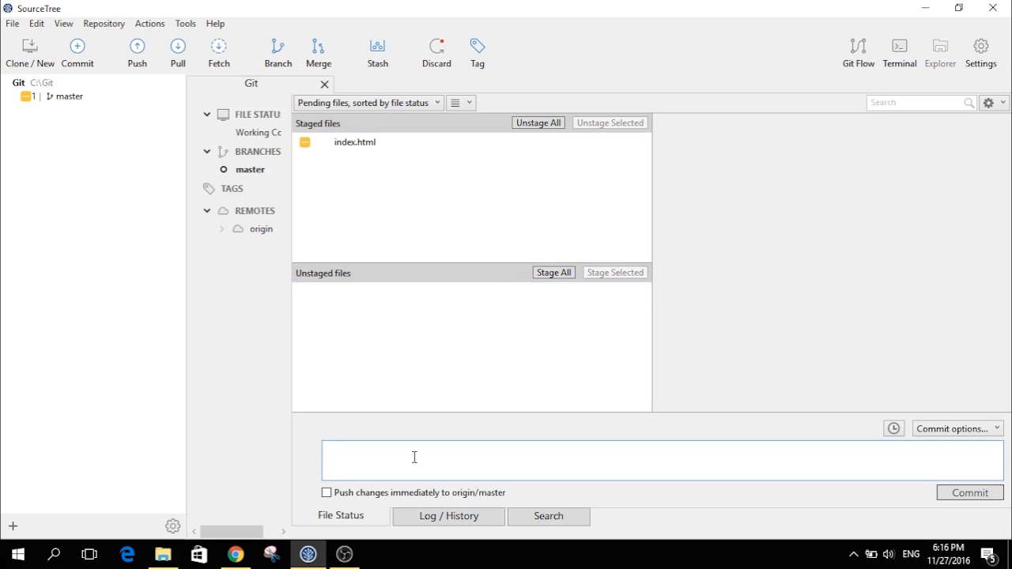
type("Make subtitles")
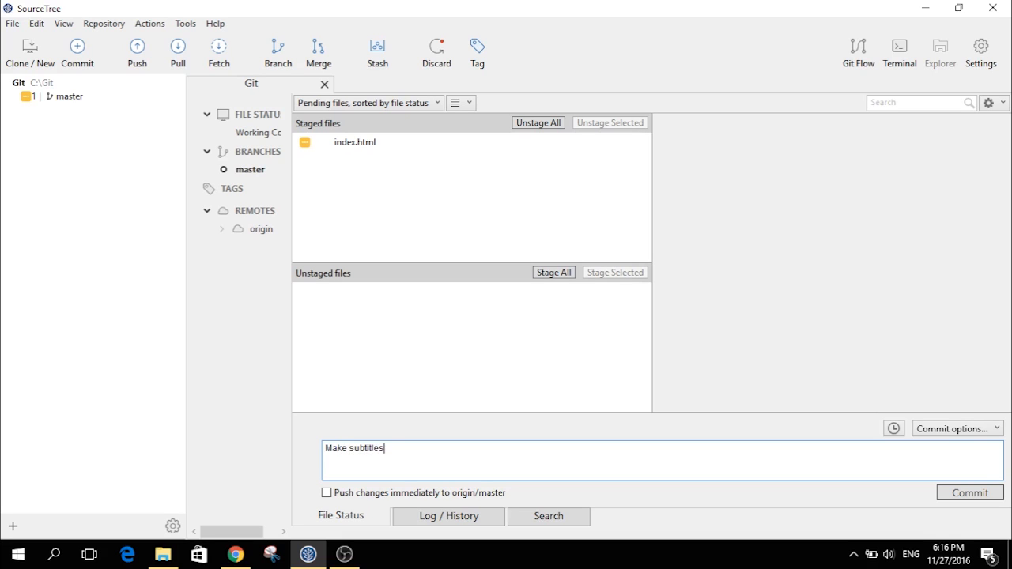
type(" for the heading.")
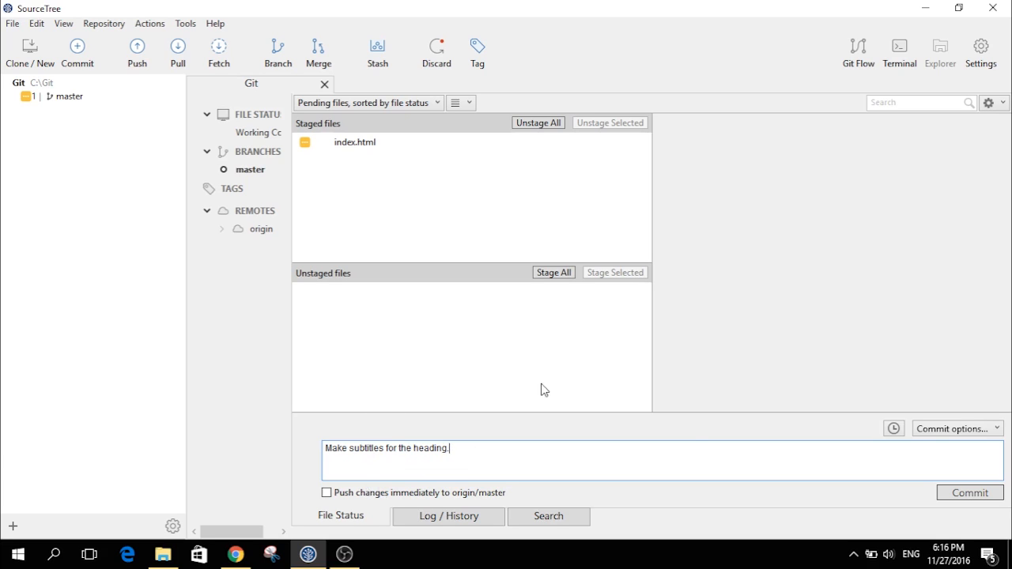
left_click(957, 493)
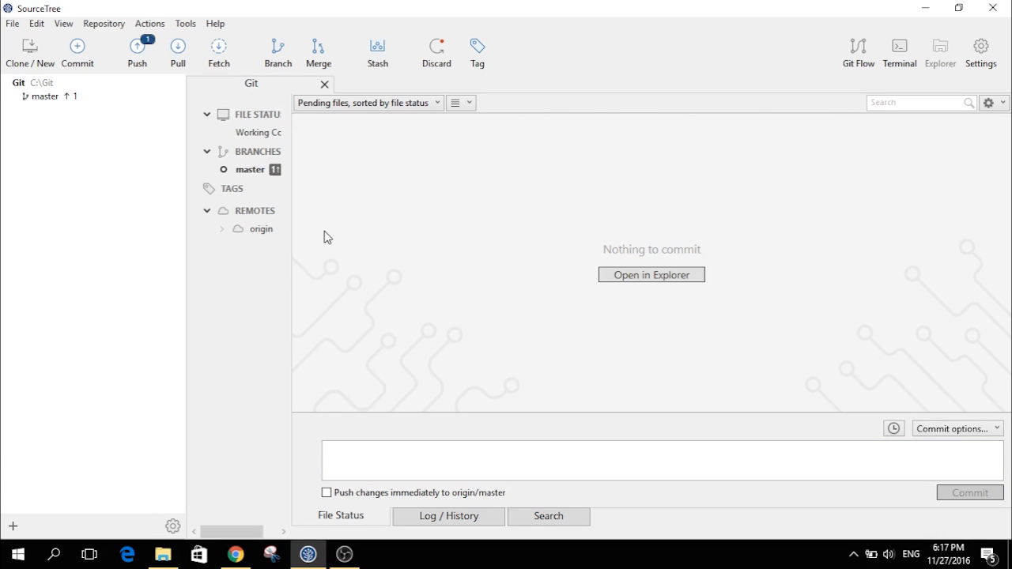
- Review master's history, inspecting the 'Create new index.html' and 'Make subtitles for the heading.' commits
left_click(250, 170)
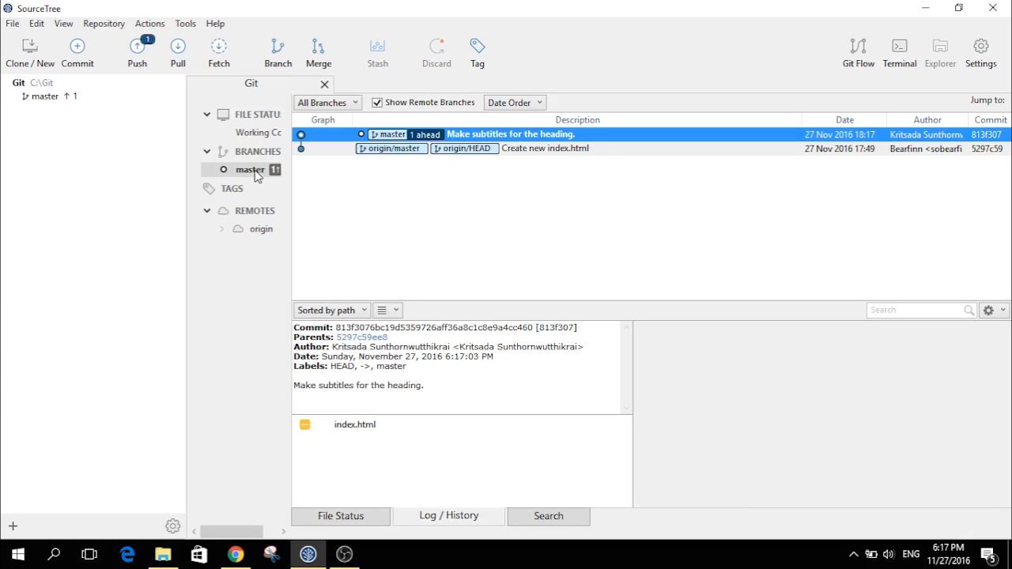
left_click(412, 155)
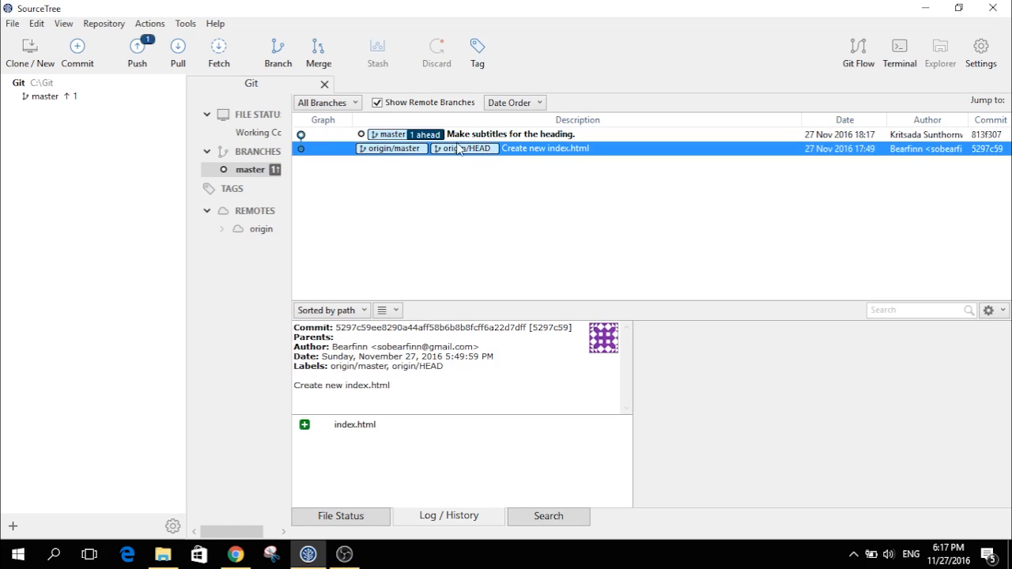
left_click(401, 136)
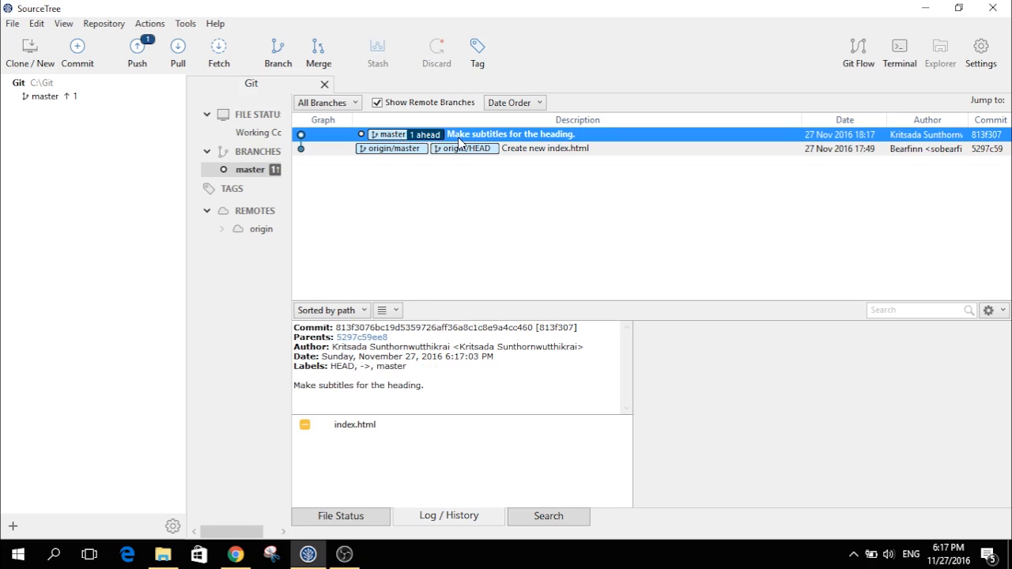
- Push master to origin and bring up the Bitbucket repository overview
left_click(136, 57)
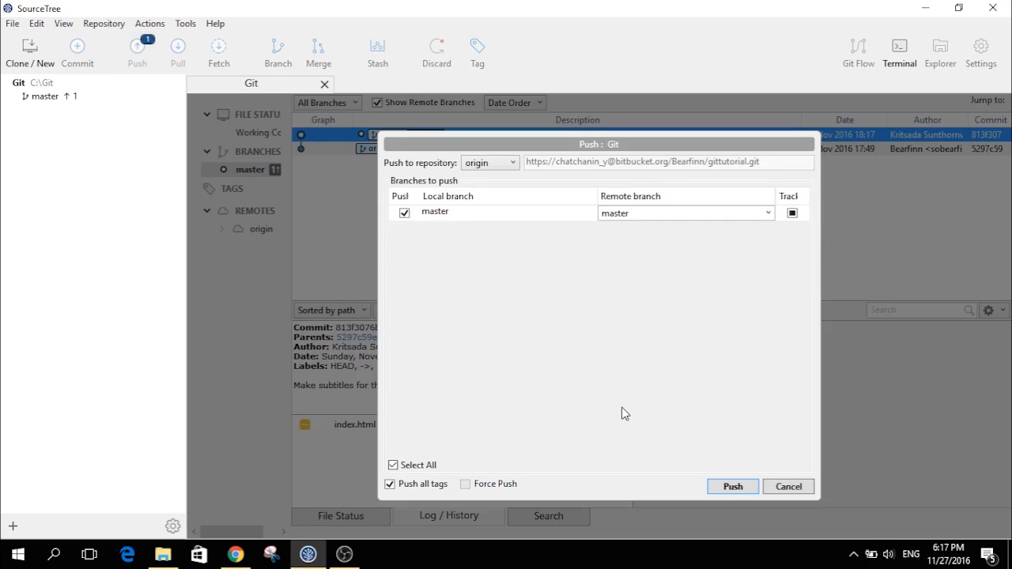
left_click(729, 486)
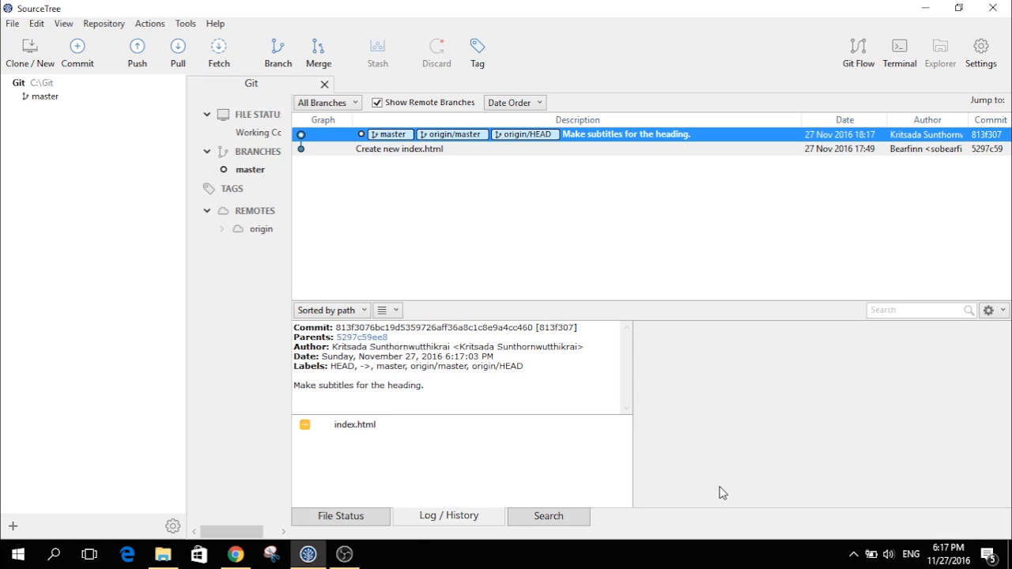
left_click(231, 555)
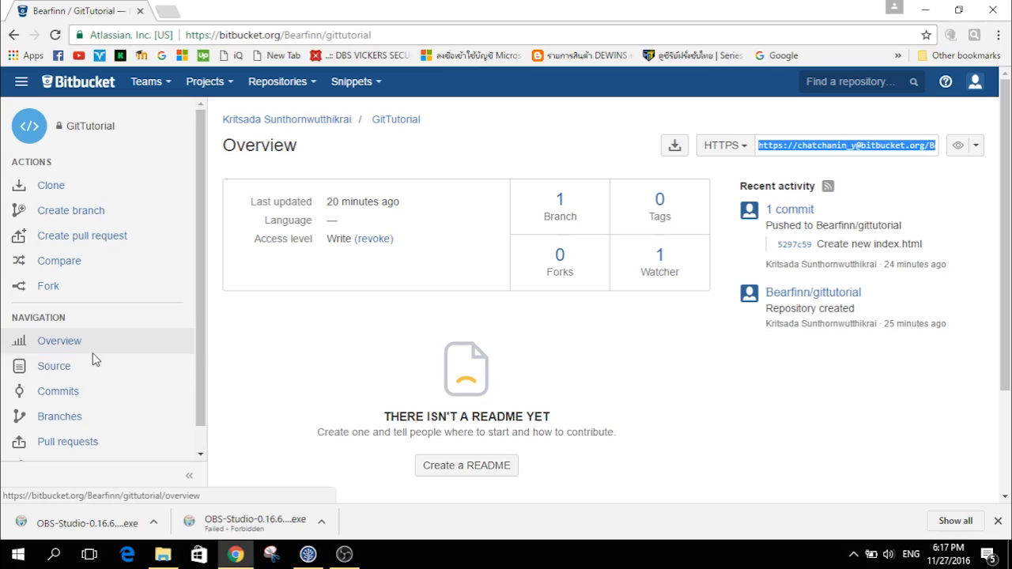
- Browse the repository's Source listing on Bitbucket and view index.html
left_click(60, 372)
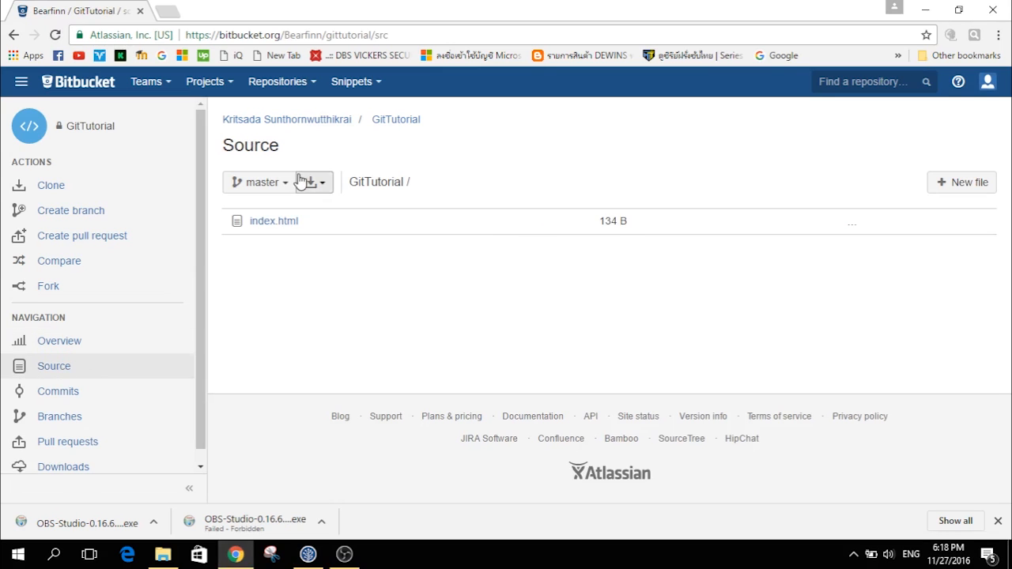
left_click(279, 220)
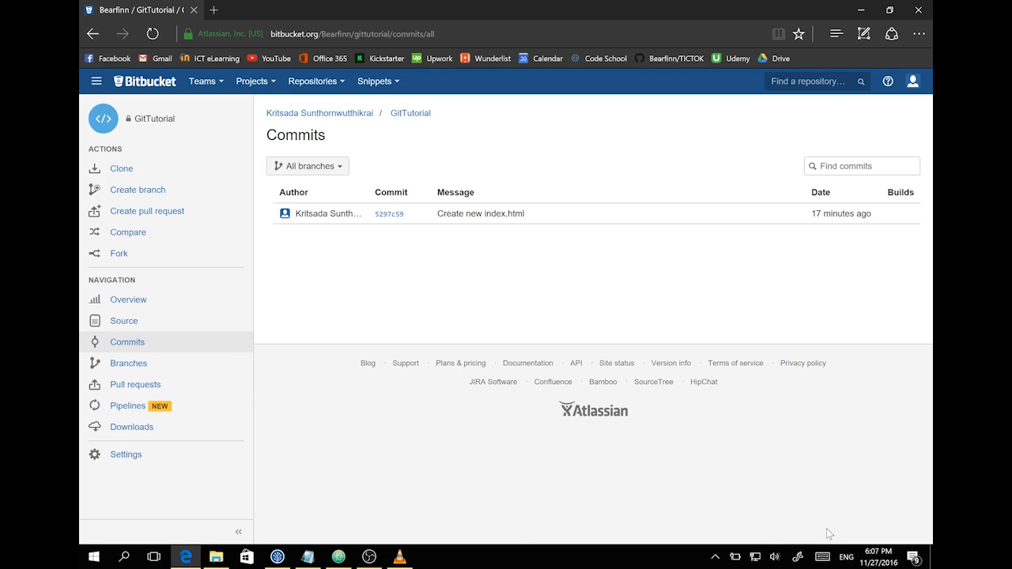
- Share the GitTutorial repository with another Bitbucket user at WRITE access
left_click(133, 305)
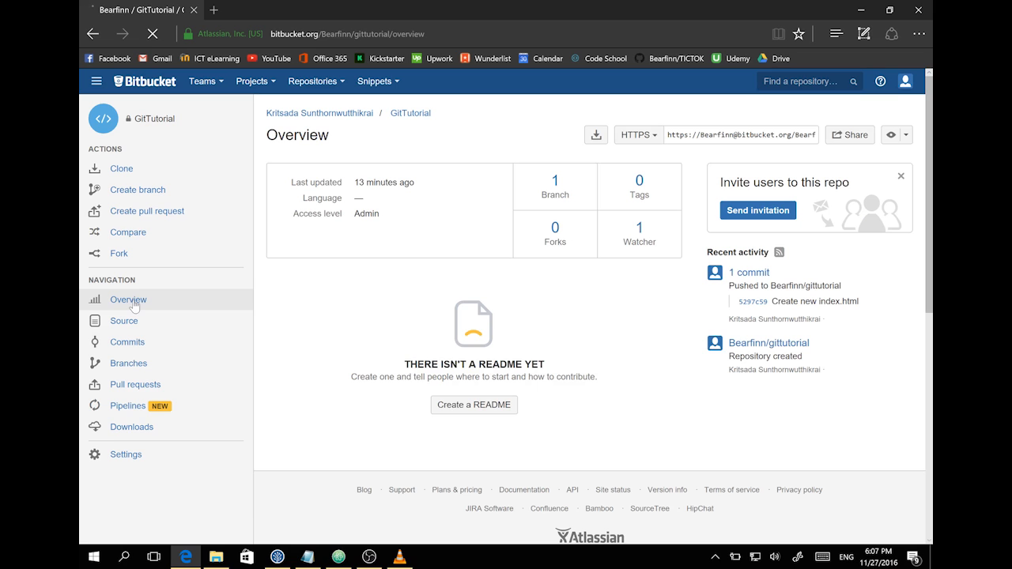
left_click(748, 212)
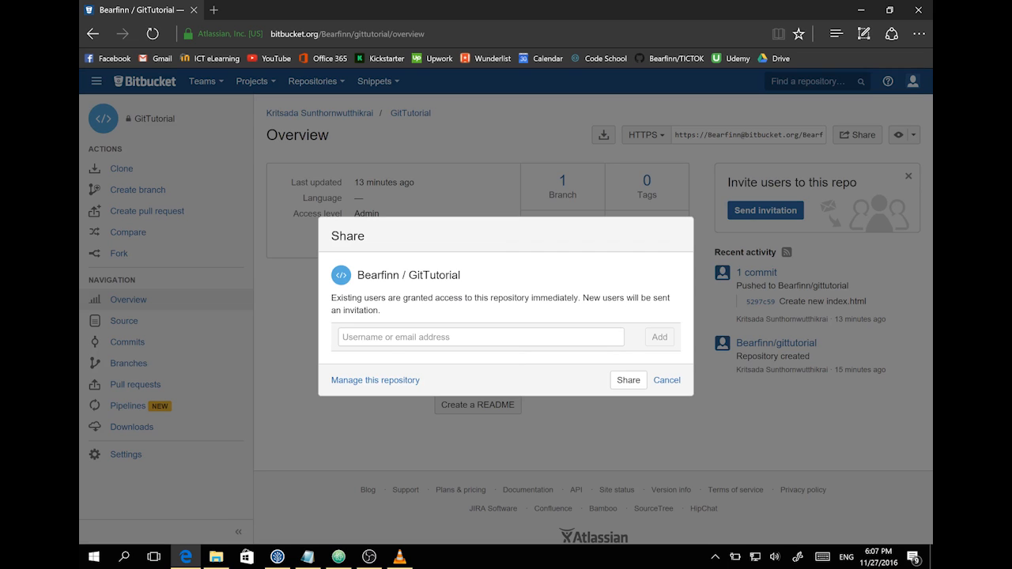
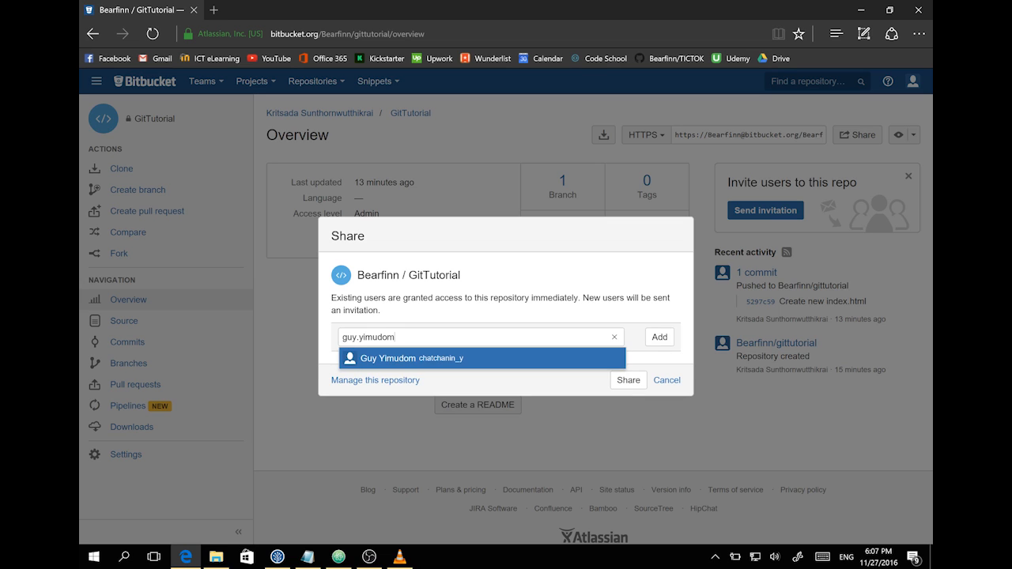
left_click(465, 361)
left_click(656, 338)
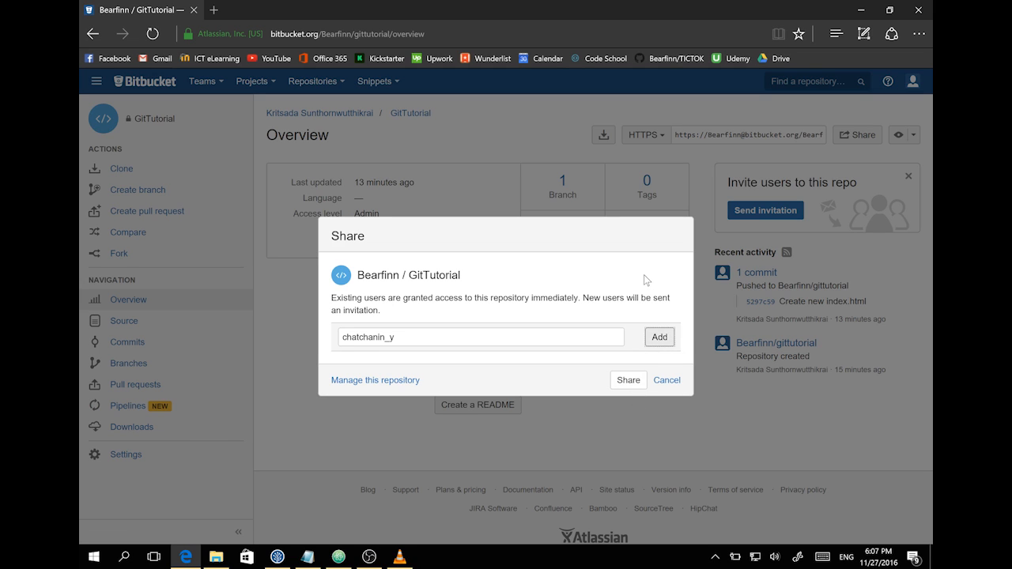
left_click(658, 338)
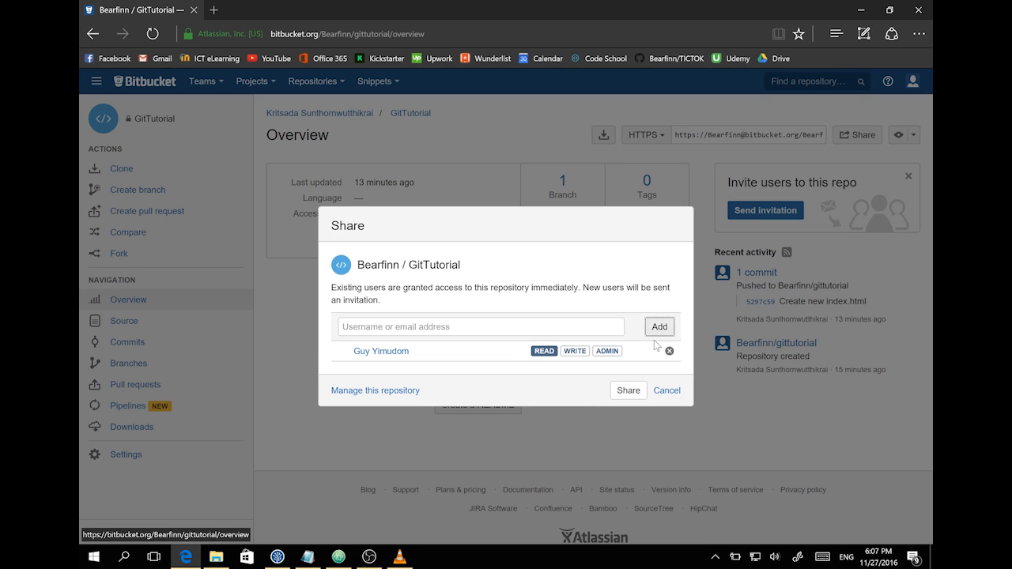
left_click(577, 353)
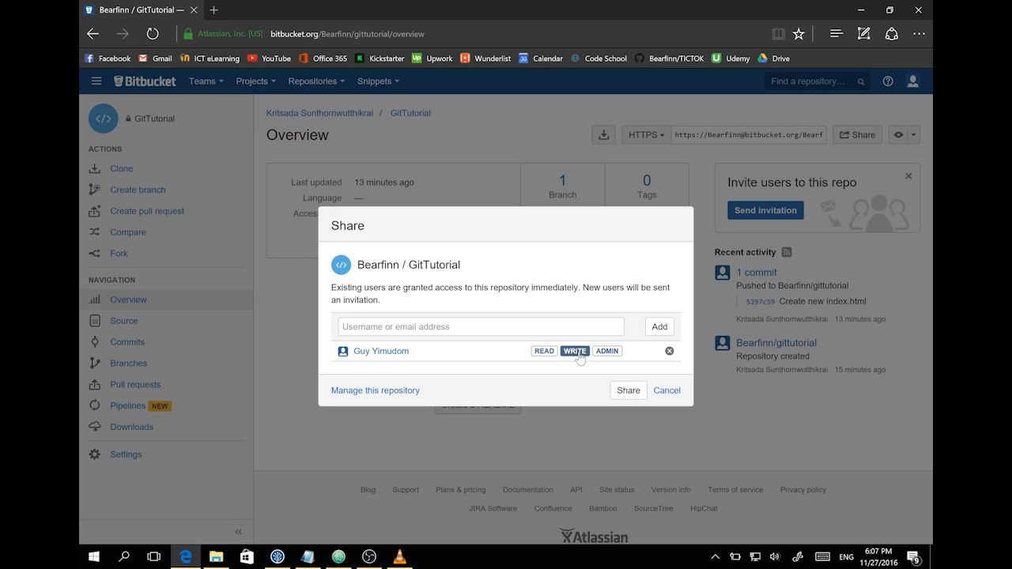
left_click(630, 391)
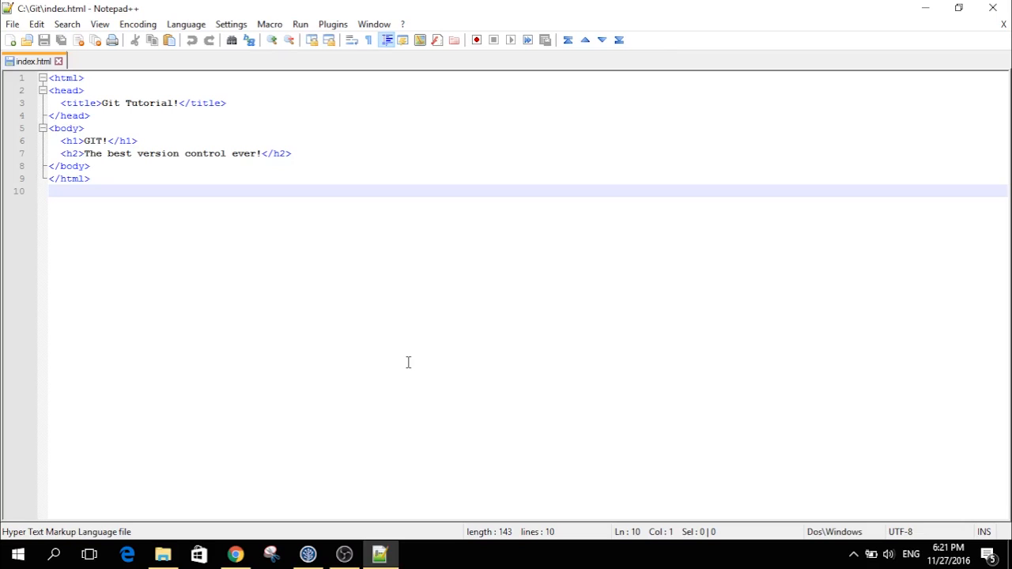
- Add '<p>It's wonderful!</p>' below the h2 subheading and save index.html
left_click(320, 154)
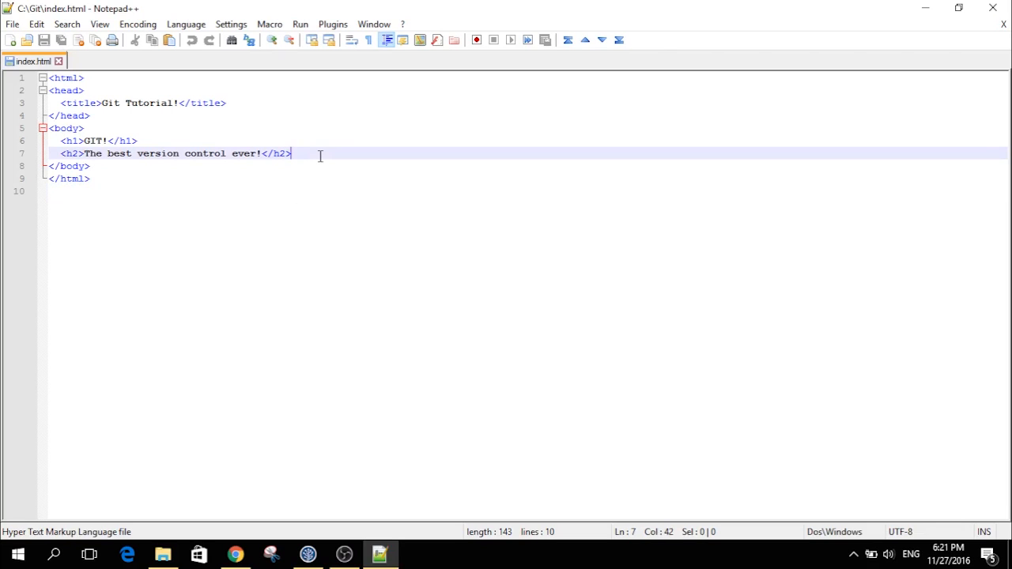
key("Return")
type("<p>")
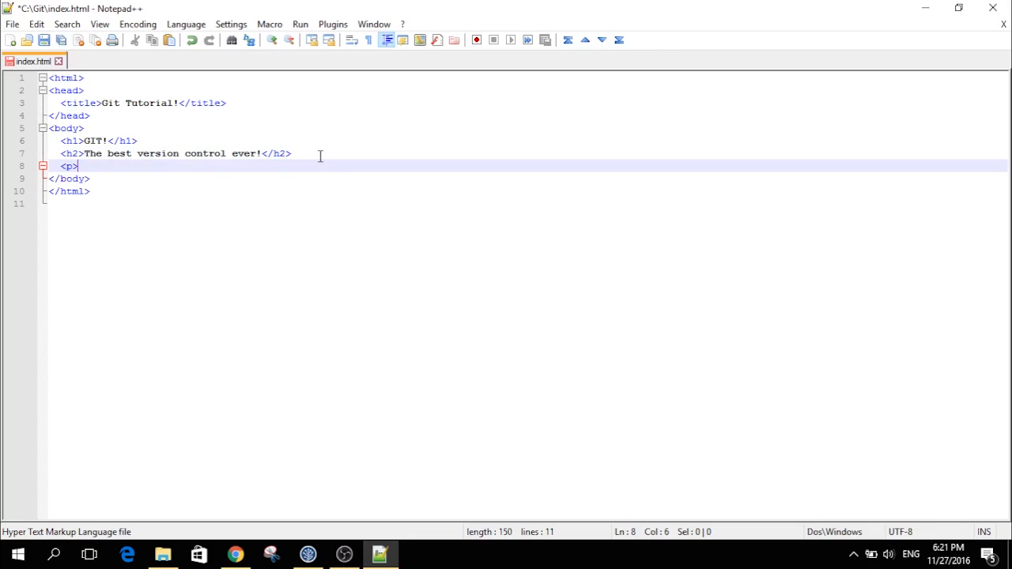
type("It's wonderful!<")
key("BackSpace")
type("</p>")
key("ctrl+s")
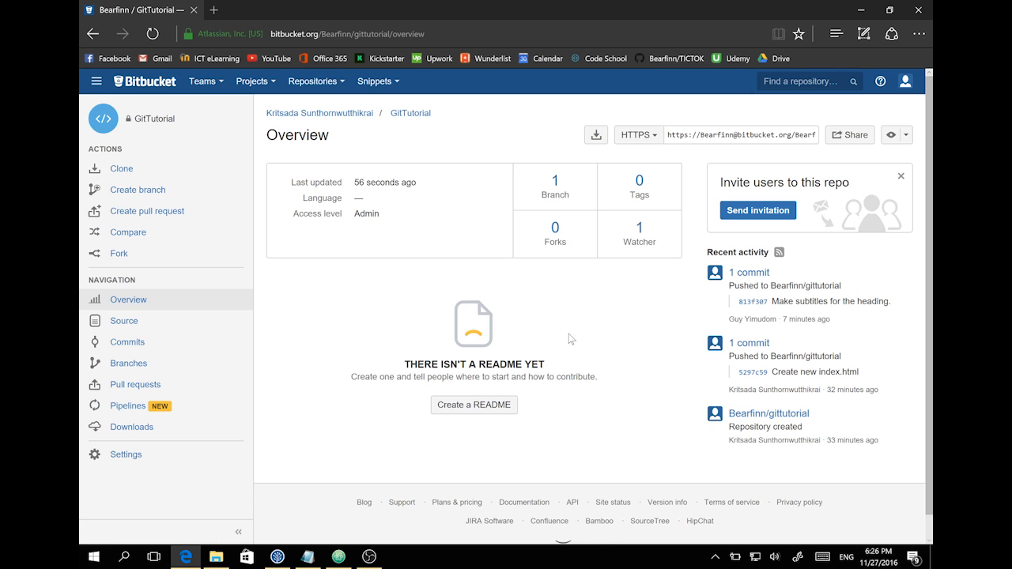
- Bring SourceTree back to the front
left_click(277, 557)
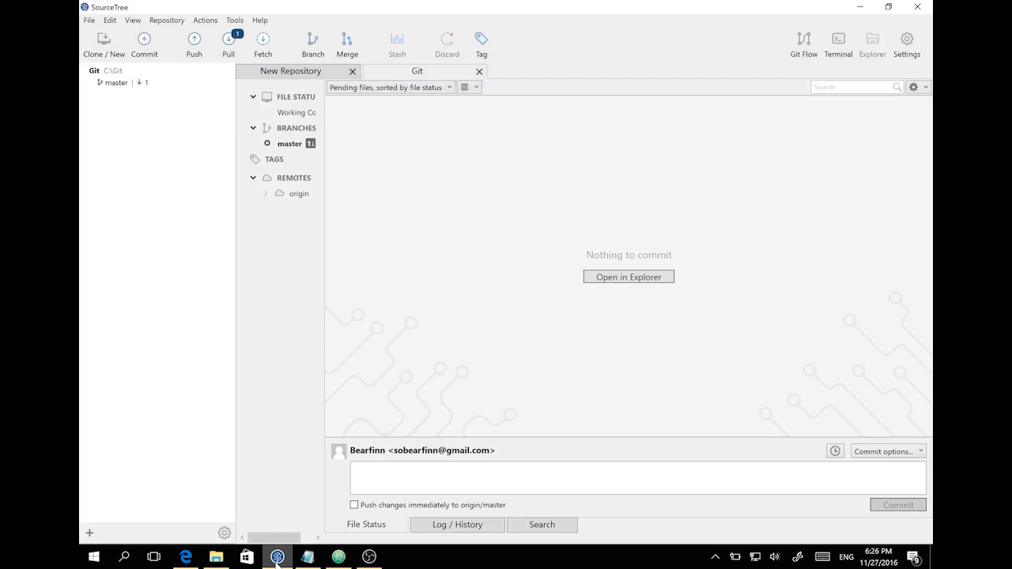
- Pull master from origin, check the commit history, then switch to index.html in Atom
left_click(230, 48)
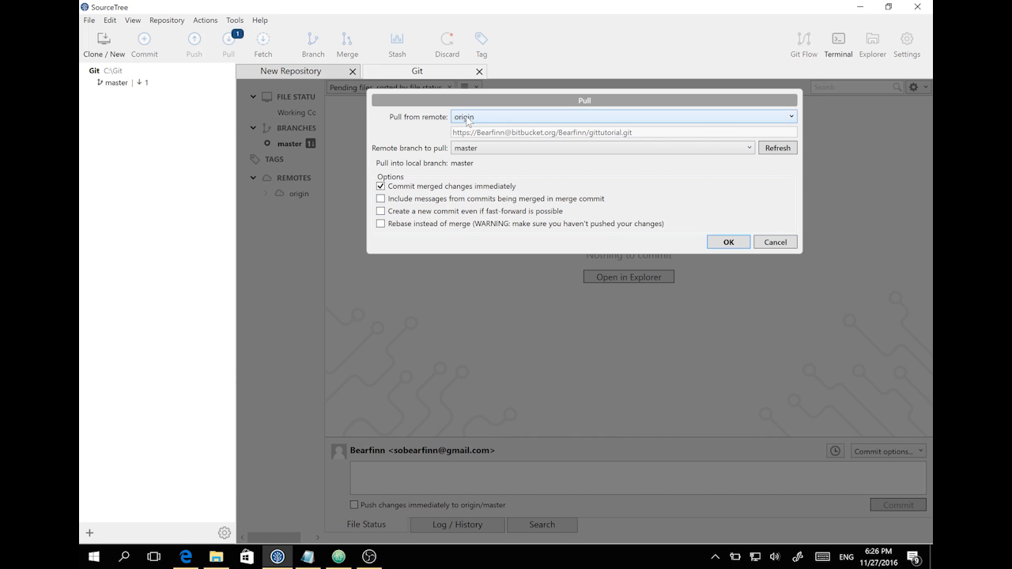
left_click(718, 243)
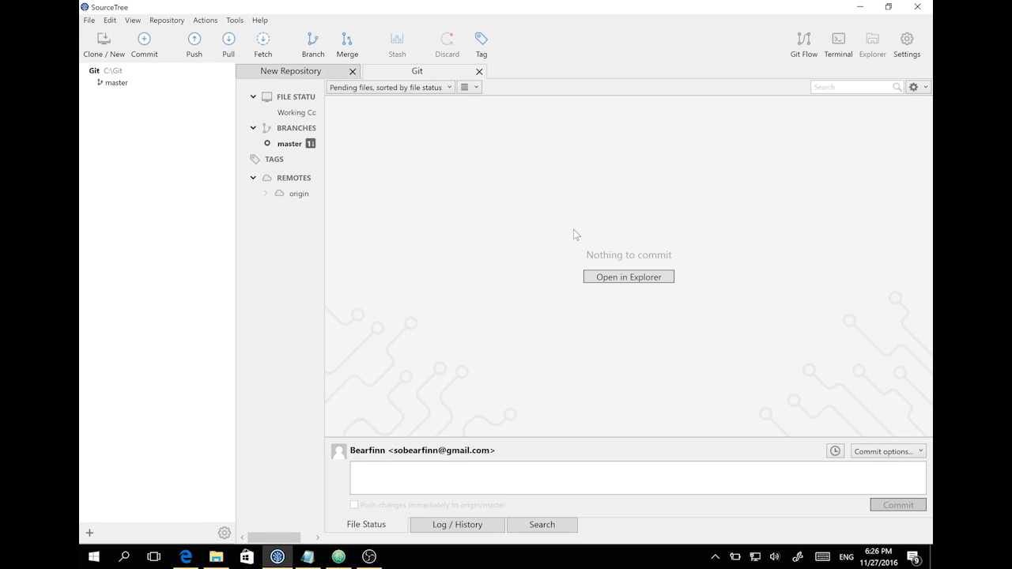
left_click(289, 144)
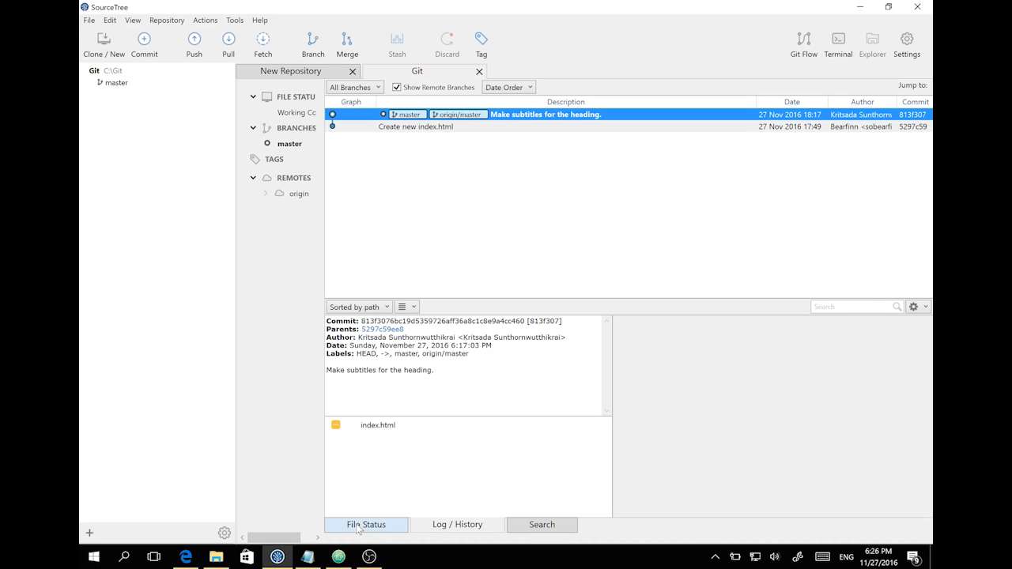
key("alt+Tab")
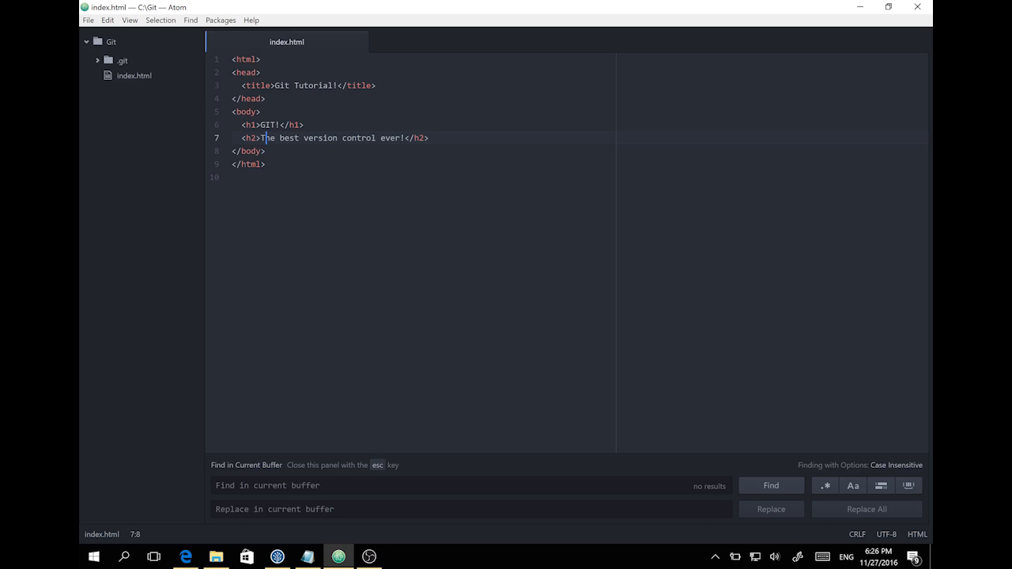
- Change the index.html title to 'Git Tutorial Website for Absolute Beginner' and save
key("End")
left_click(338, 85)
key("BackSpace")
type("We")
type("bi")
type("ite fot")
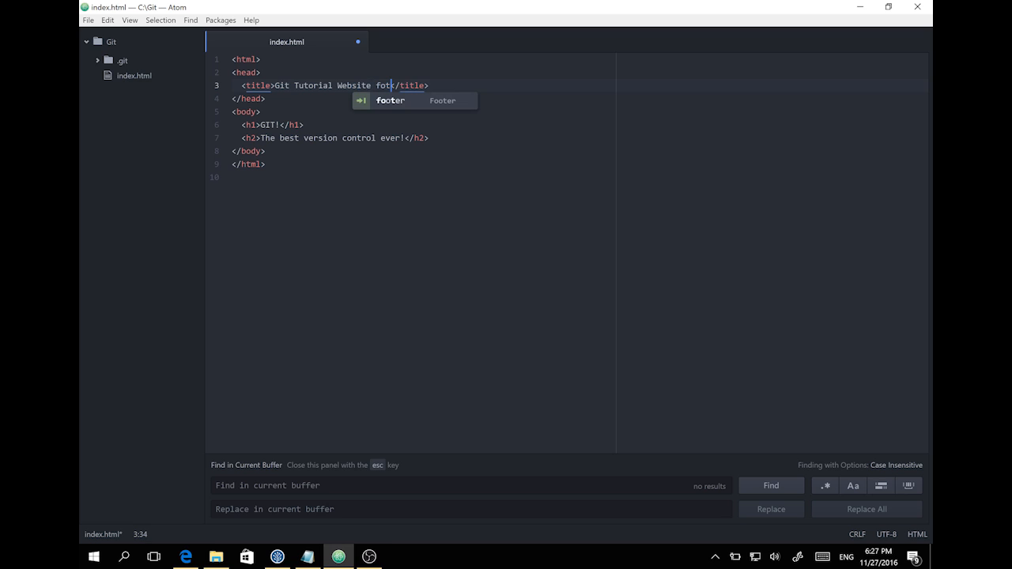
key("BackSpace")
type("r Ab")
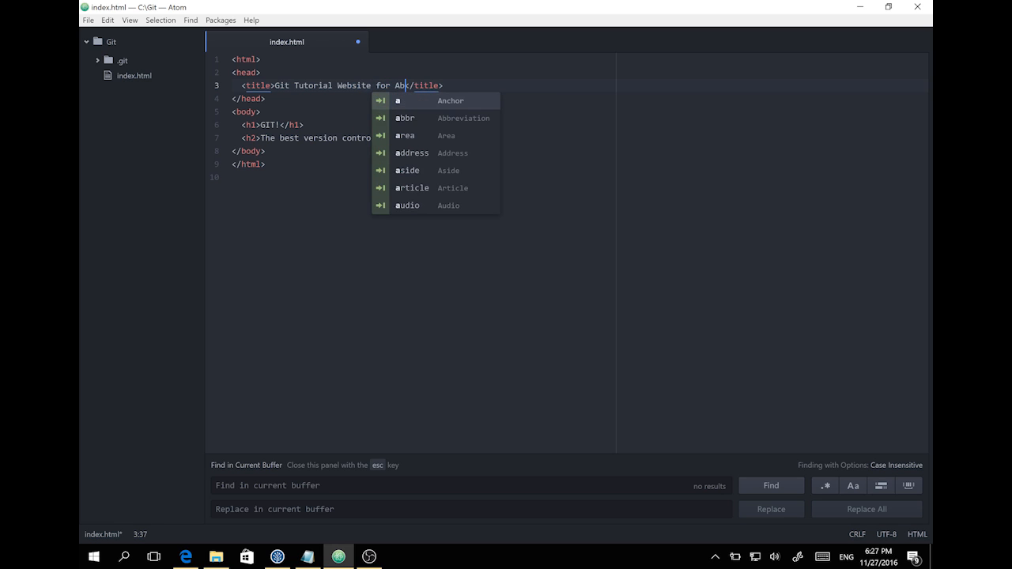
type("solute ")
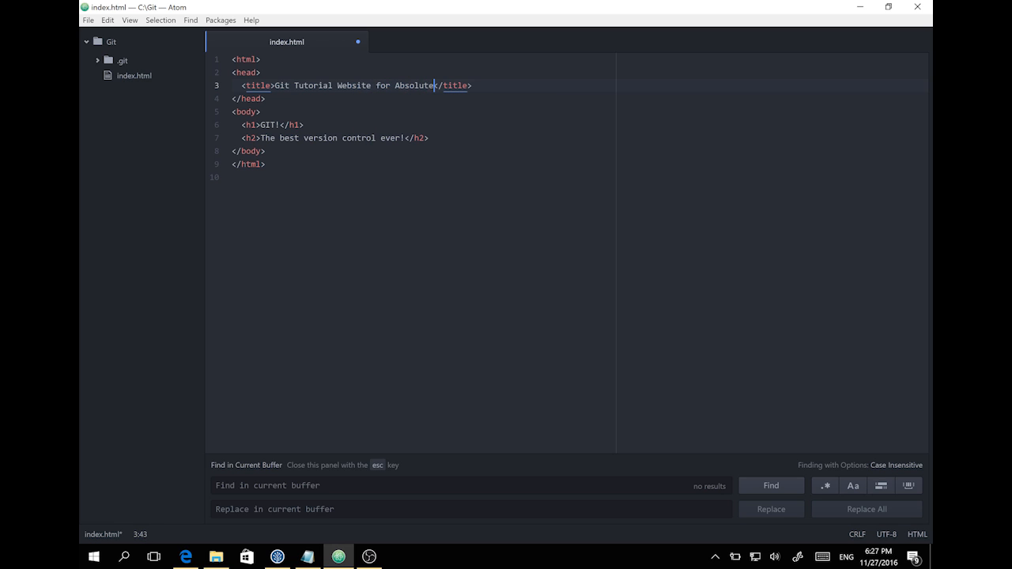
type("Beginner")
key("ctrl+s")
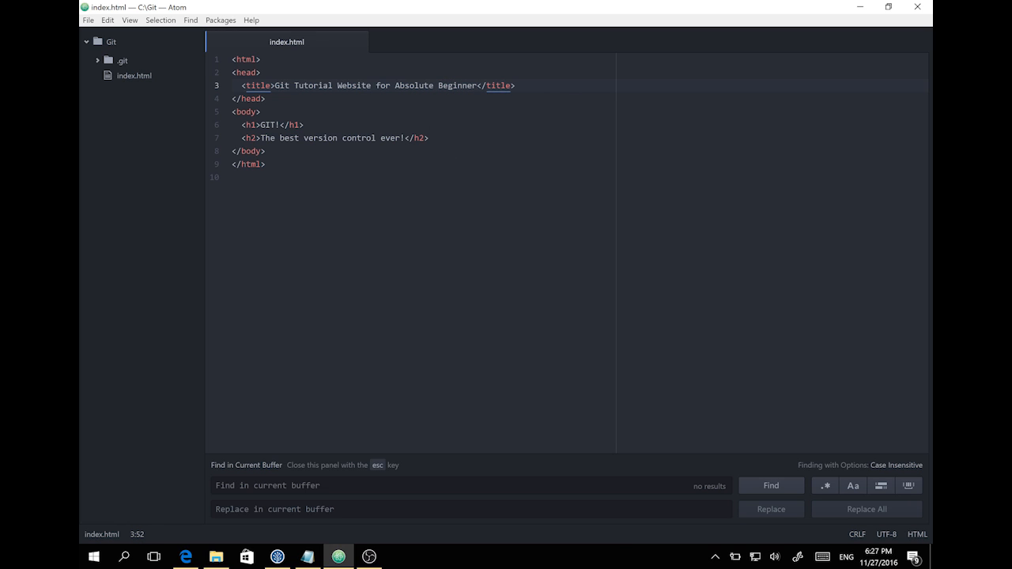
- Add the paragraph 'Here are the videos teaching how you would like to use Git.' under the subheading and save
key("Down")
key("Down")
key("Down")
key("Down")
key("Return")
type("<p")
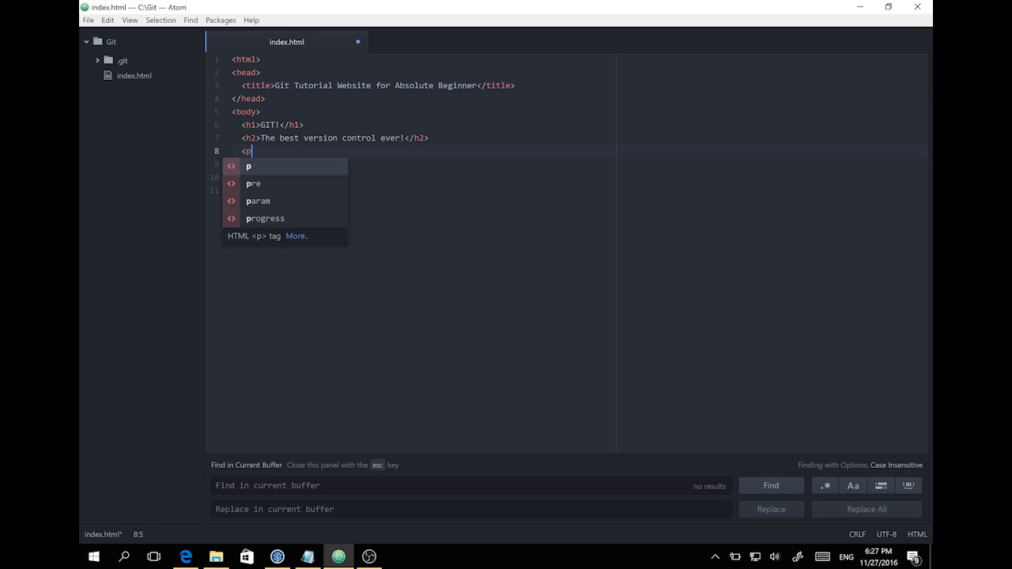
type(">")
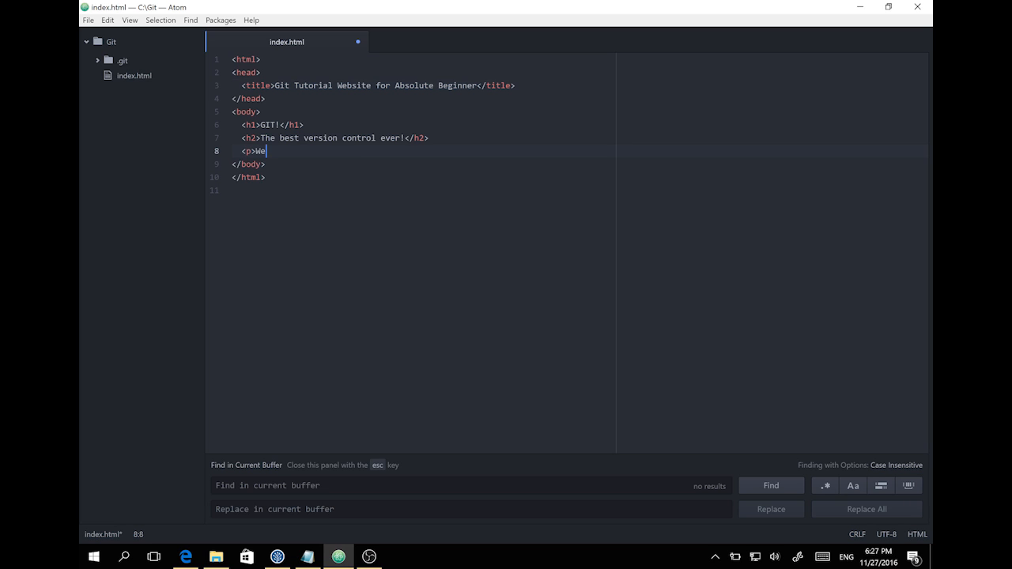
type("Here are the videos te")
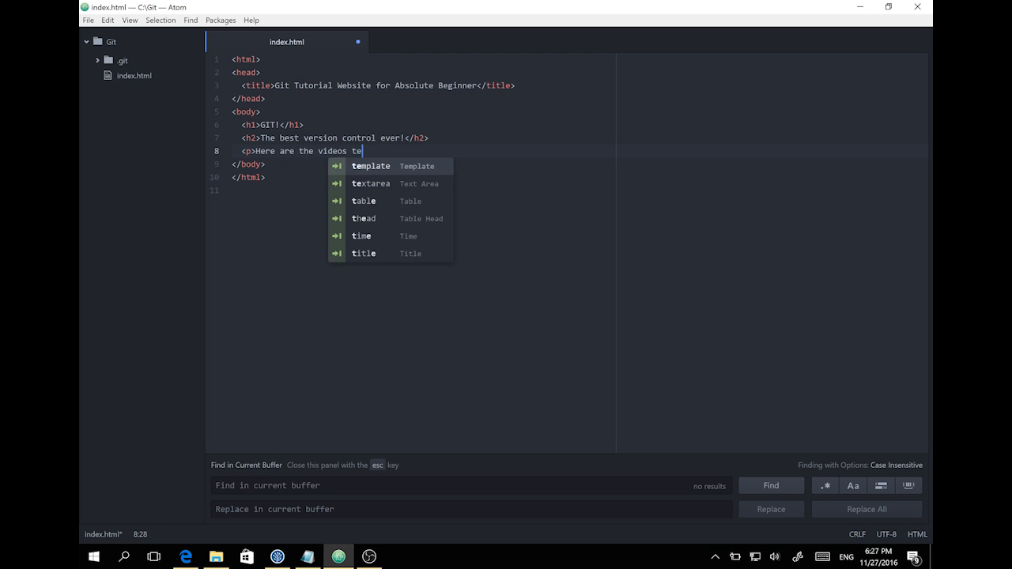
type("aching how y")
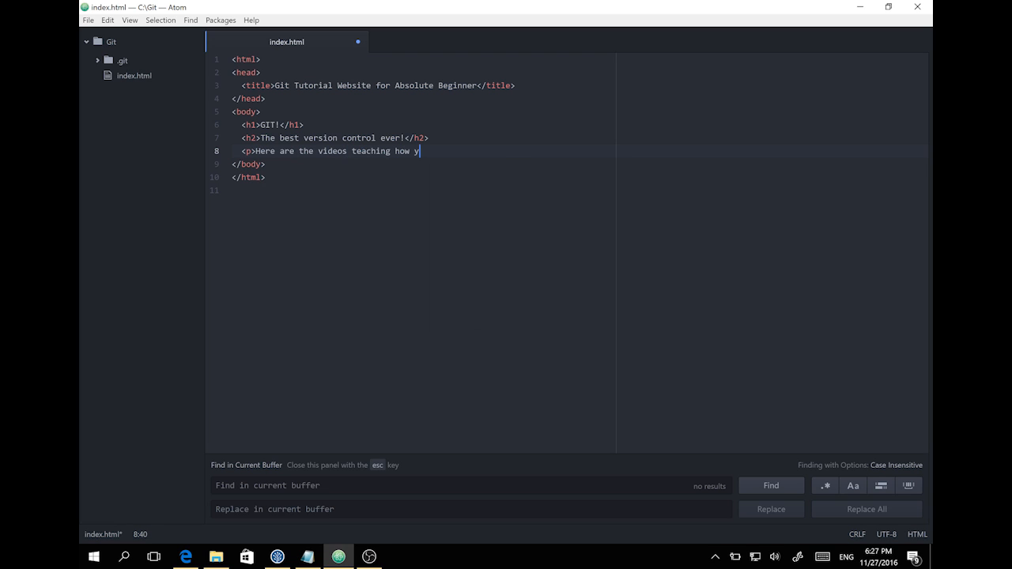
type("ou would like to use Git.</p>")
key("ctrl+s")
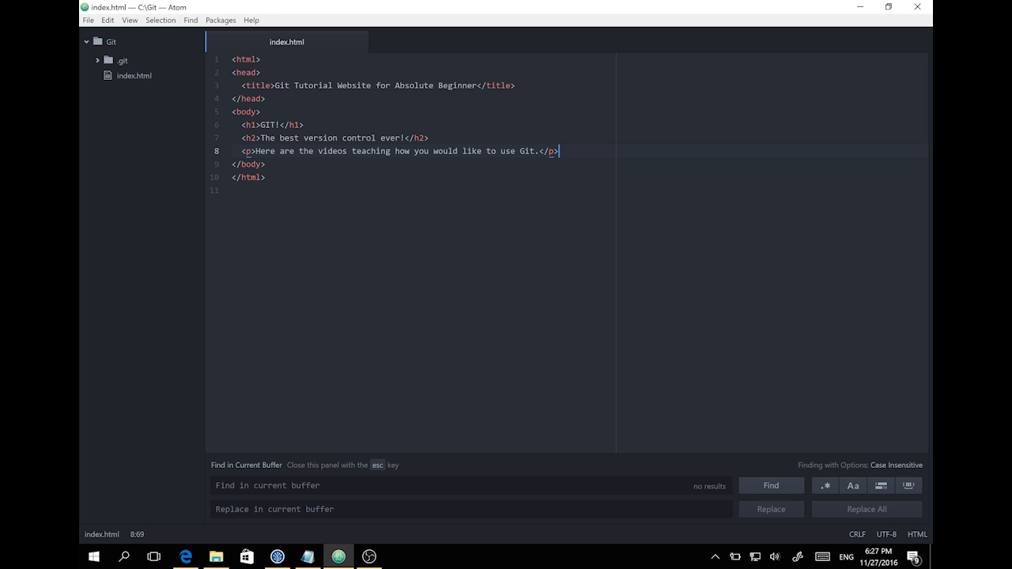
key("alt+Tab")
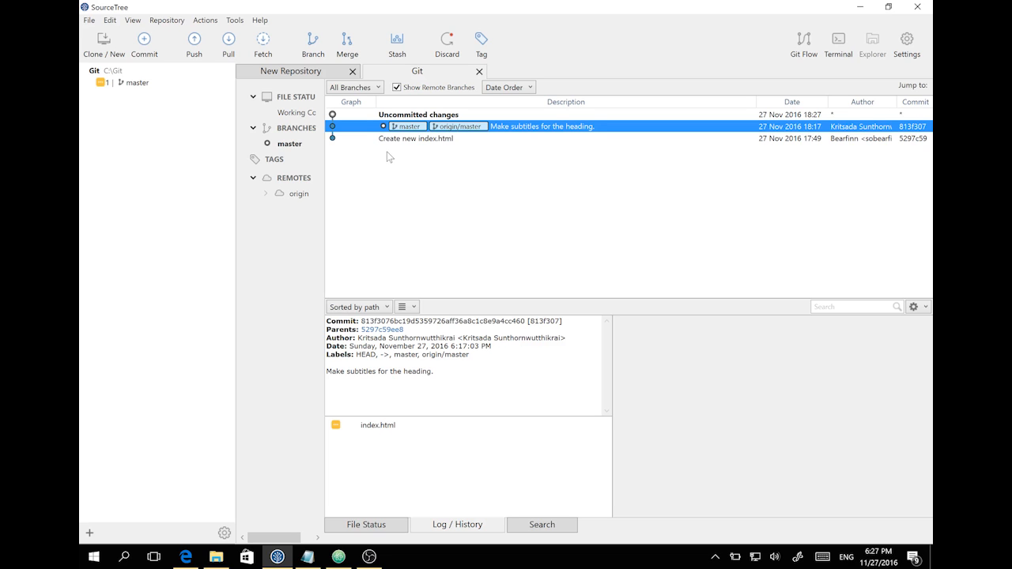
- Stage index.html and commit it with the message 'Added detailed title and description'
left_click(344, 528)
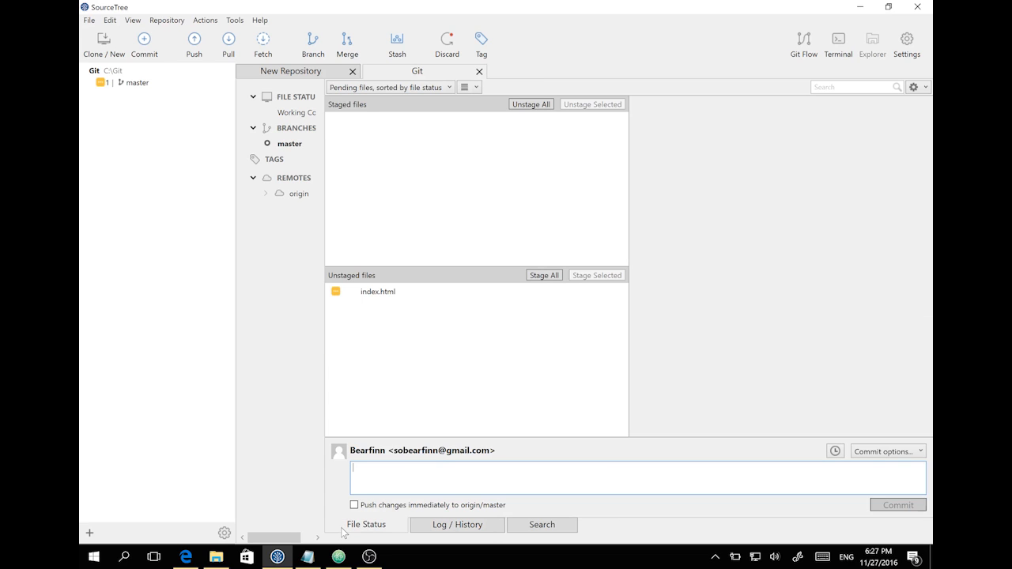
left_click(381, 292)
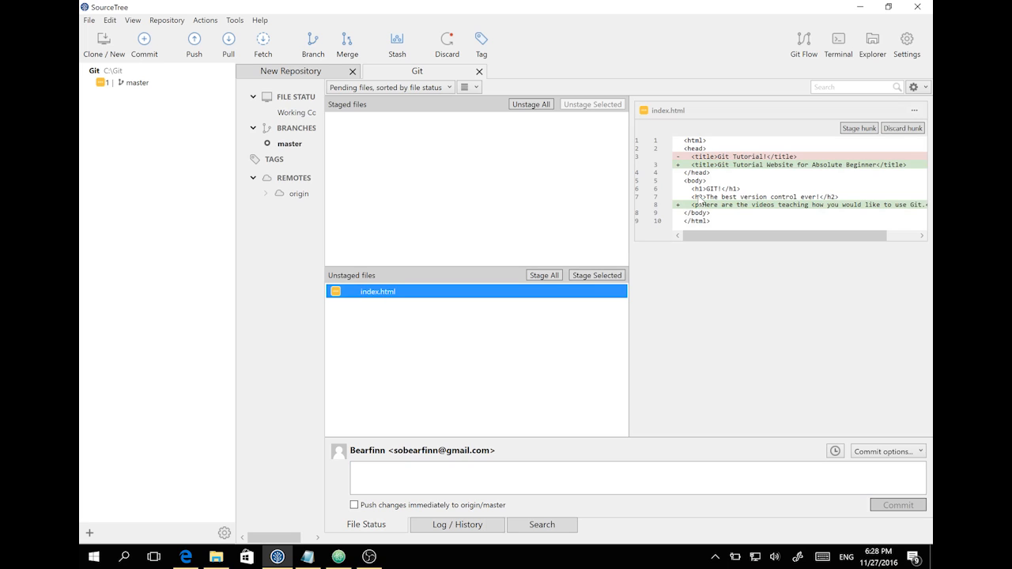
left_click(544, 275)
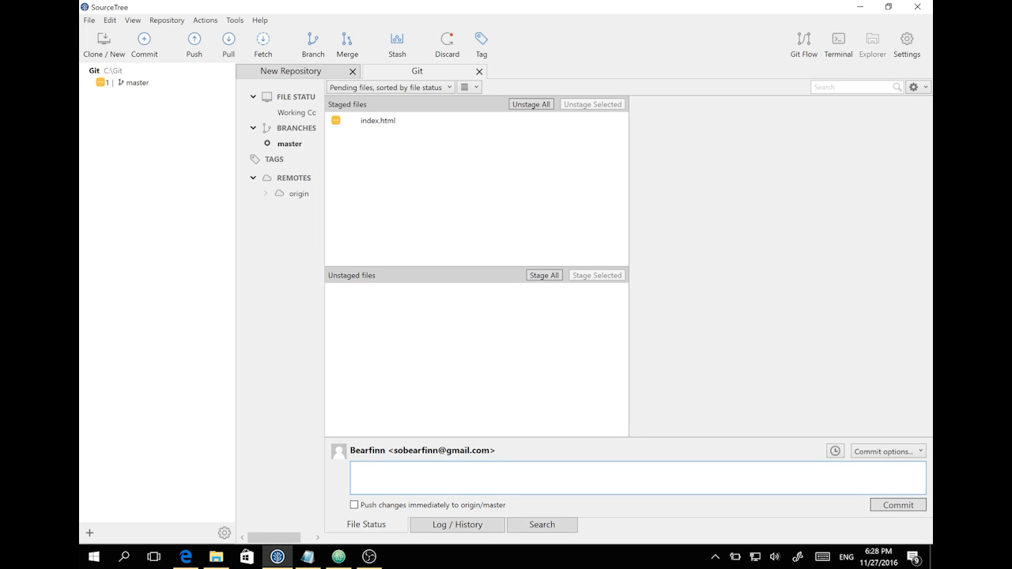
type("Added detailed title and description")
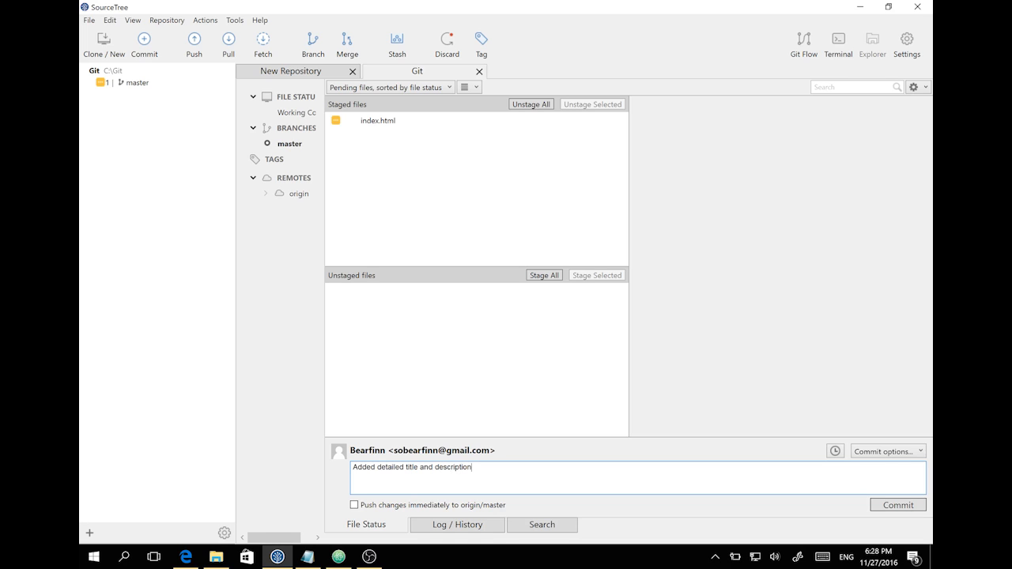
left_click(897, 505)
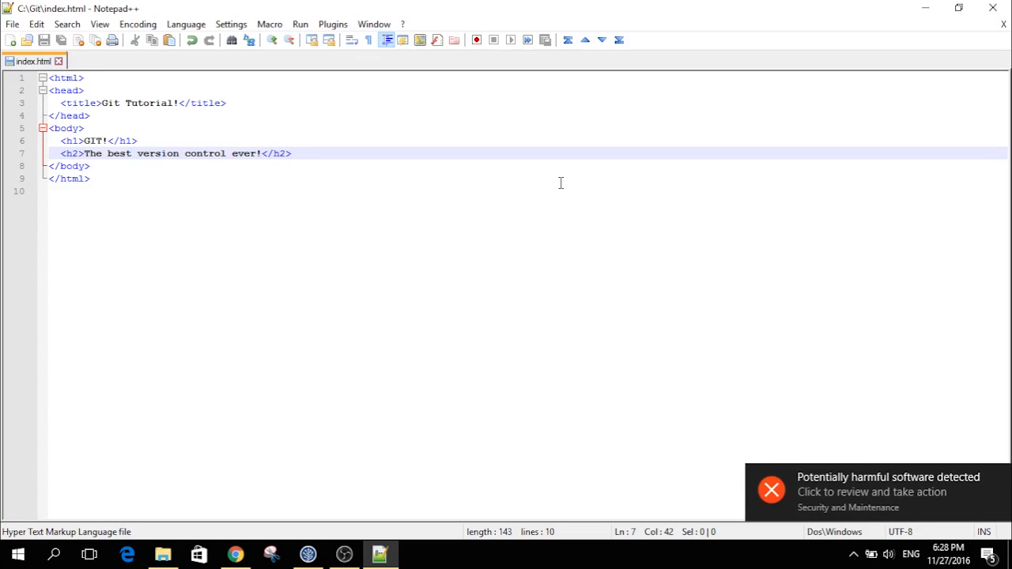
- Change the heading 'GIT!' to 'GIT Tutorial'
left_click(111, 140)
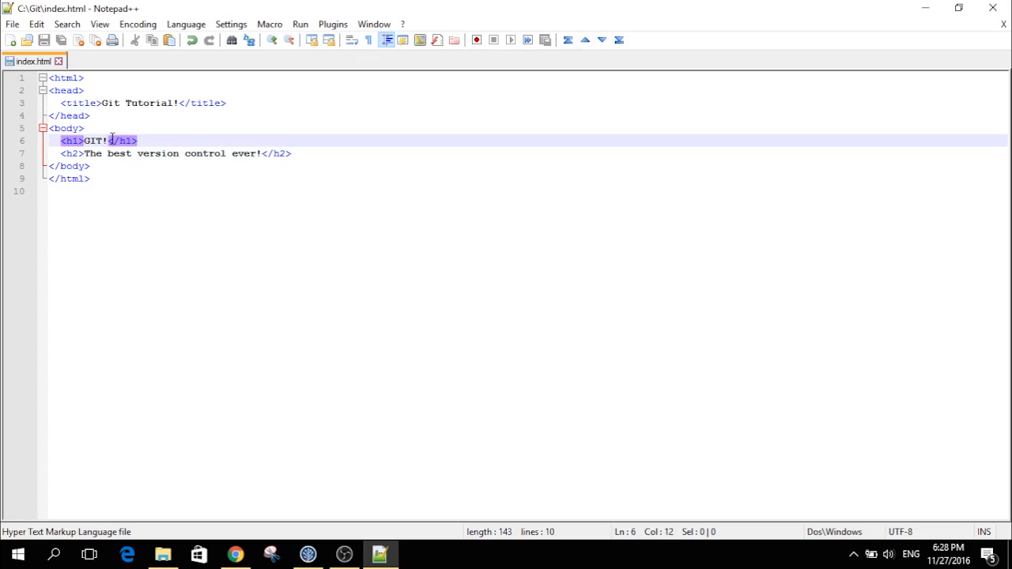
key("Left")
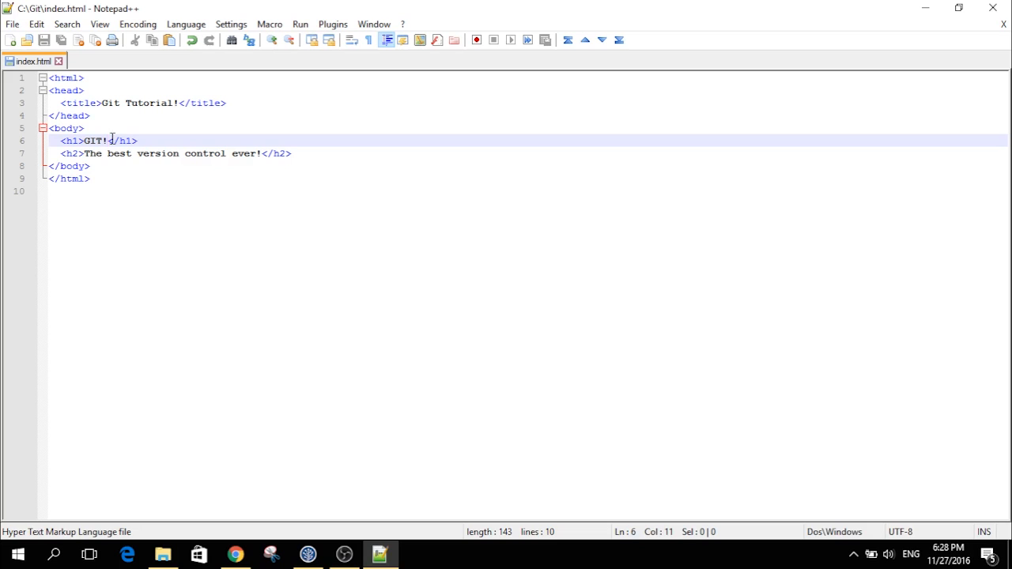
key("BackSpace")
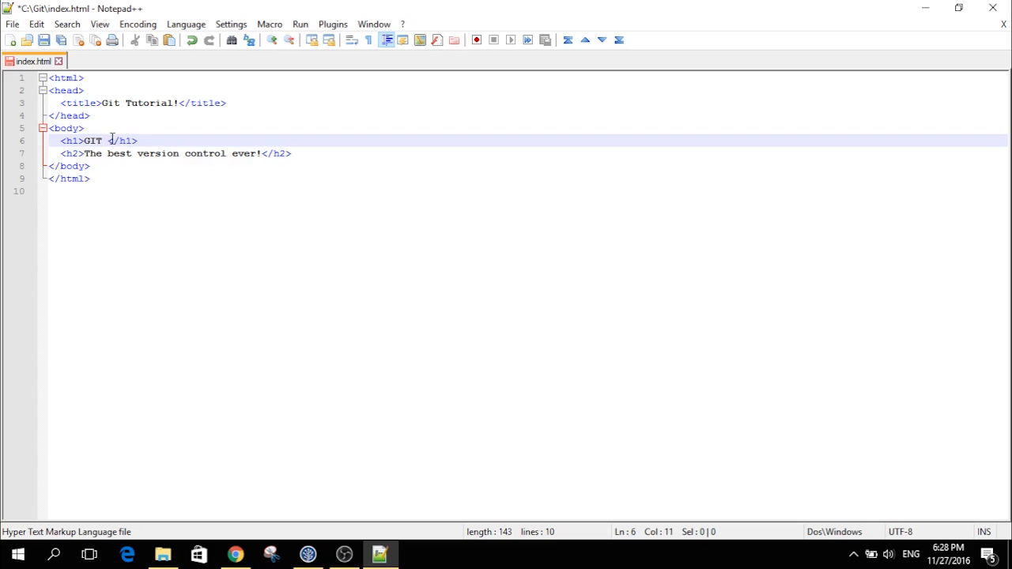
key("BackSpace")
type("Tu")
key("Return")
- Add the paragraph 'We are trying to teach you by using BitBucket' below the subtitle and save
left_click(347, 154)
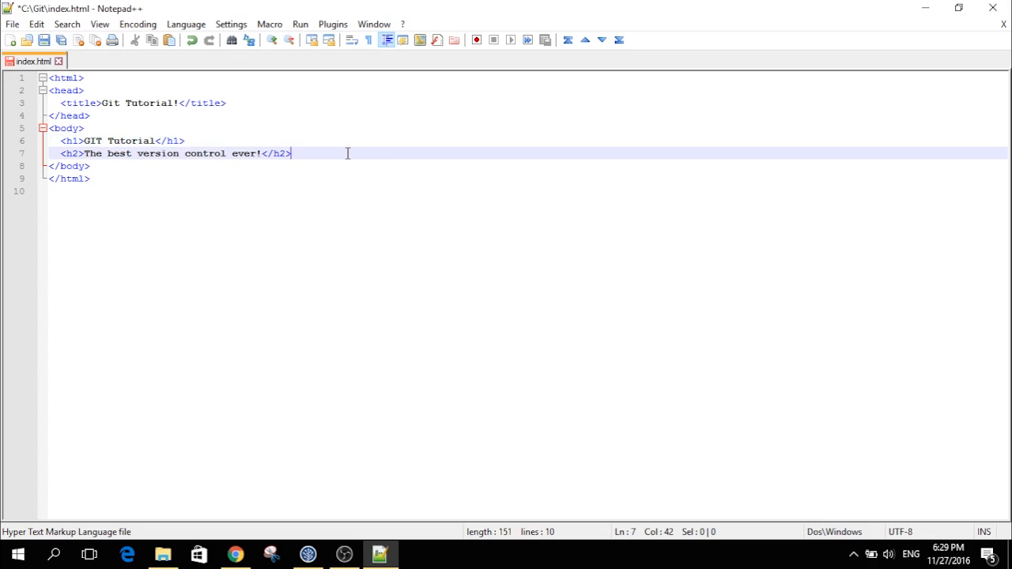
key("Return")
type("<")
key("BackSpace")
type("<p>")
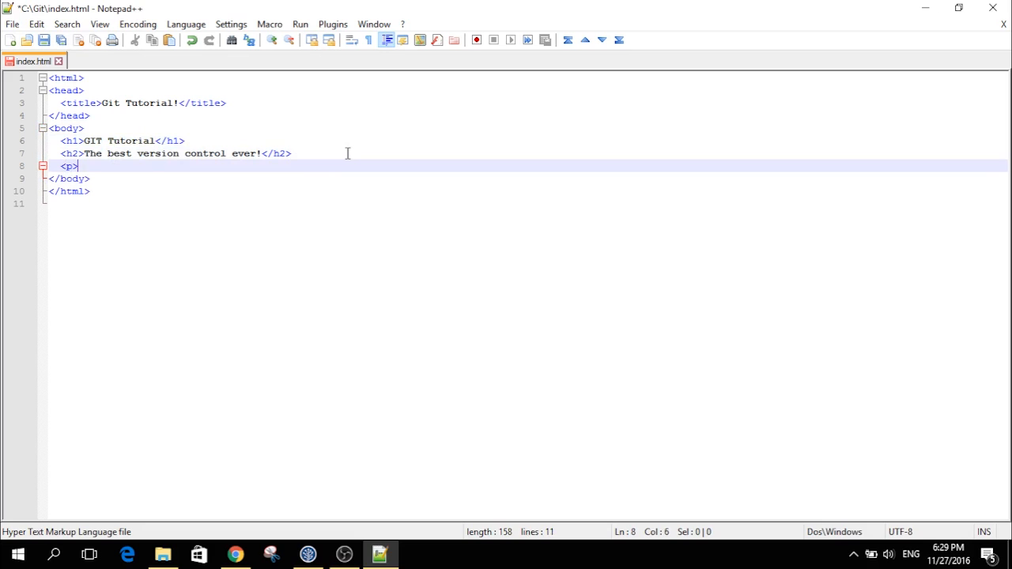
type("We are t")
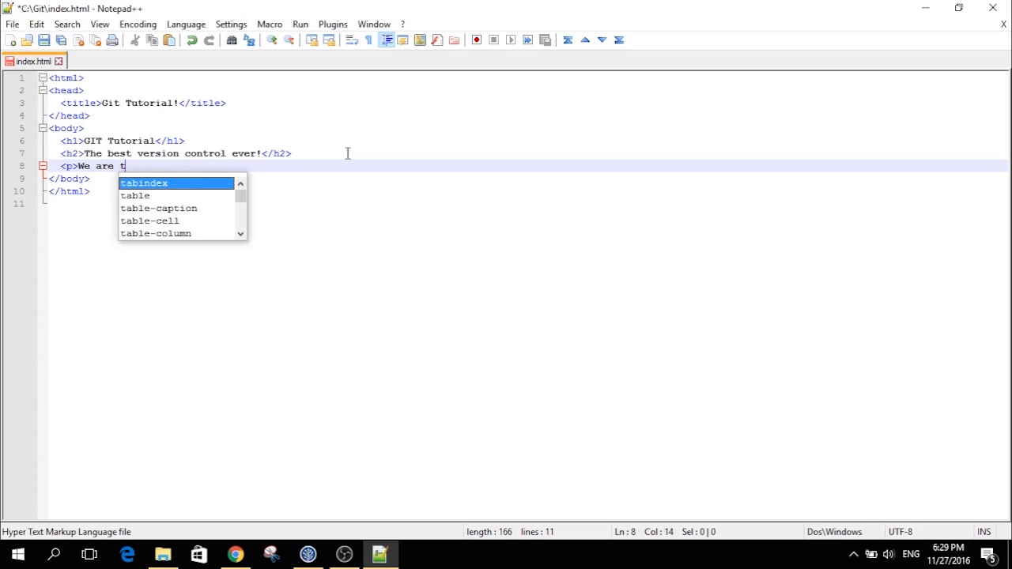
type("rying t")
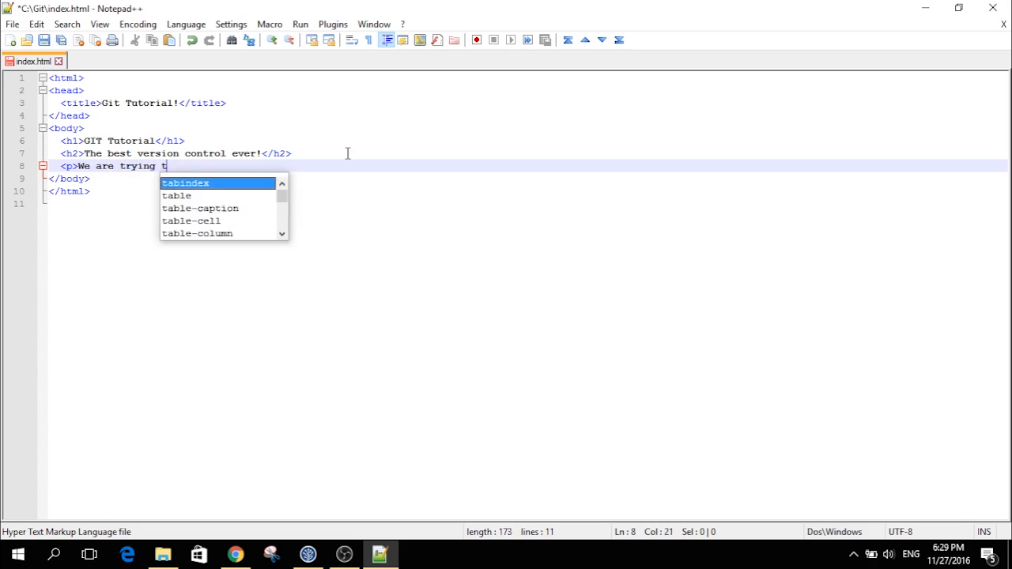
type("o teach ")
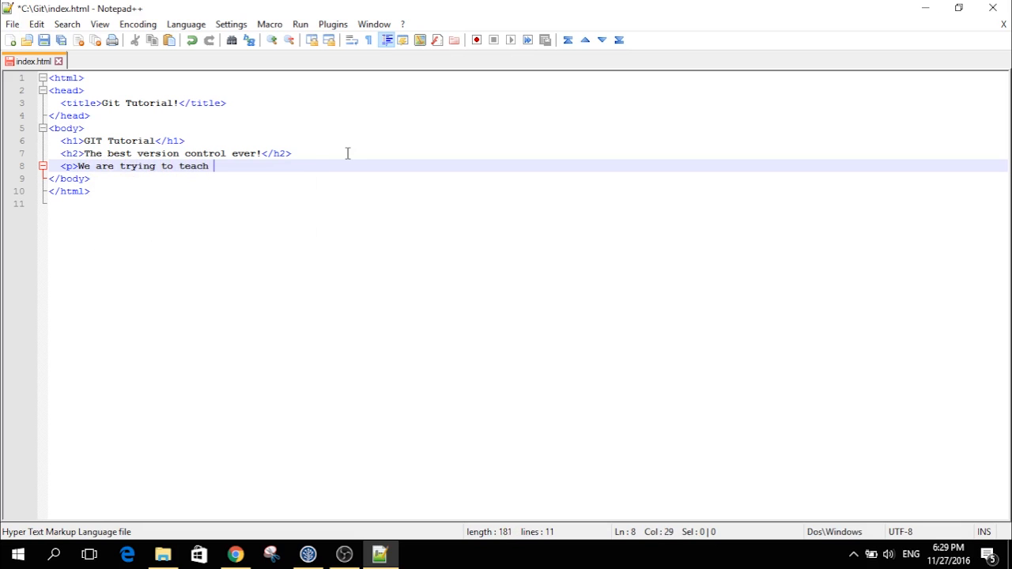
type("you by using BitBu")
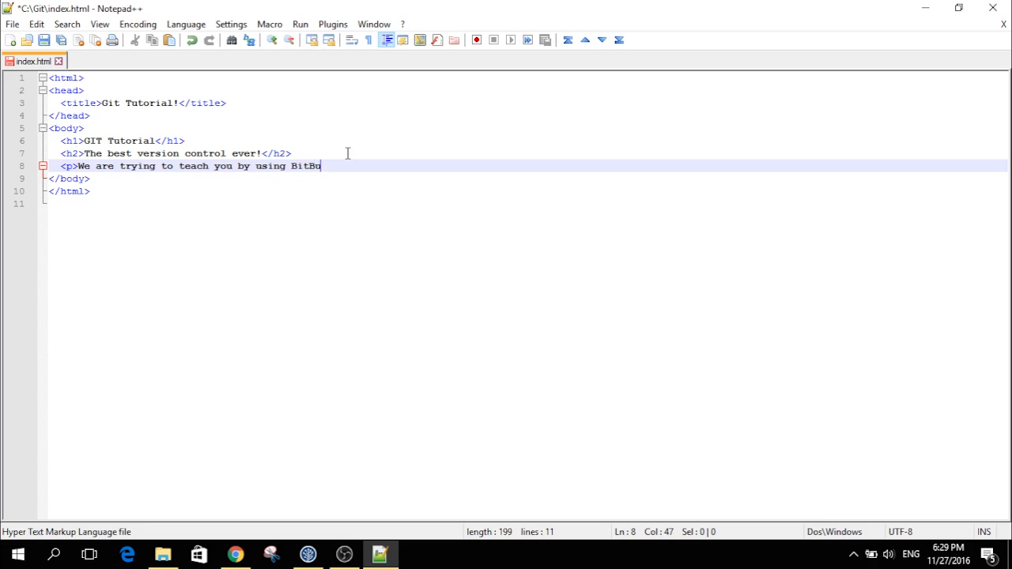
type("cket</p>")
key("ctrl+s")
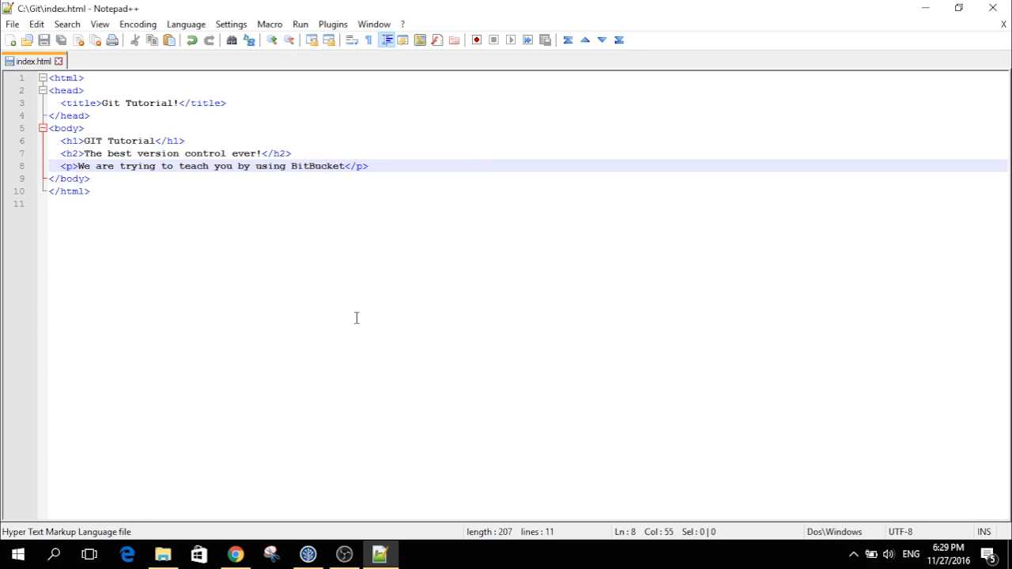
- Stage index.html and commit it as 'Added detailed heading and description'
left_click(302, 559)
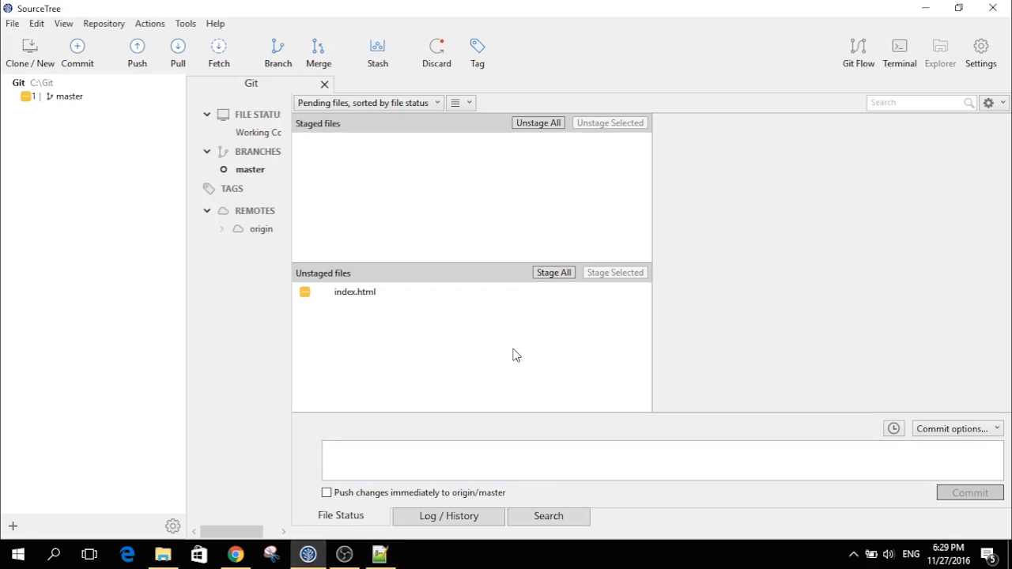
left_click(541, 277)
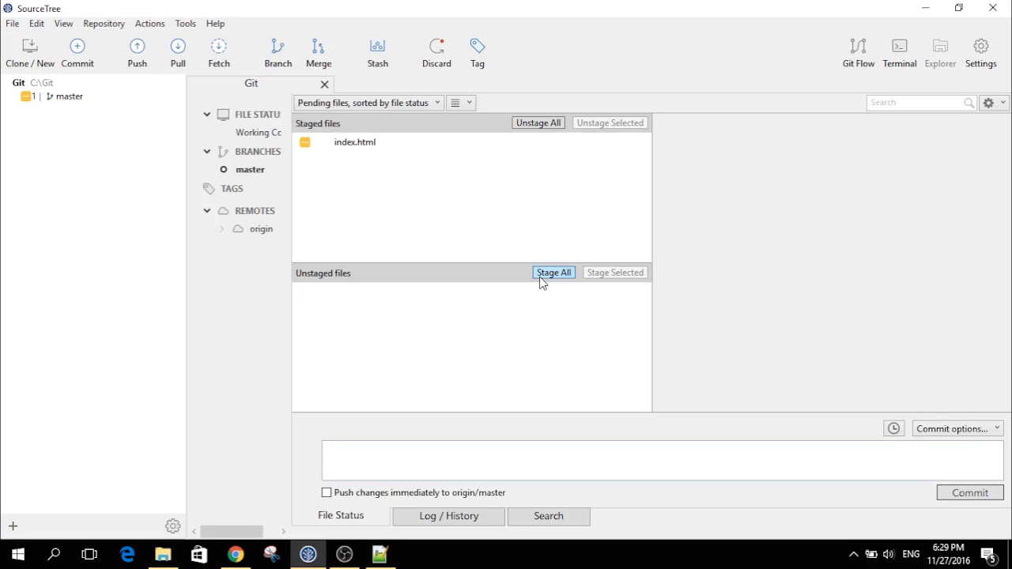
left_click(407, 461)
type("Added detaile")
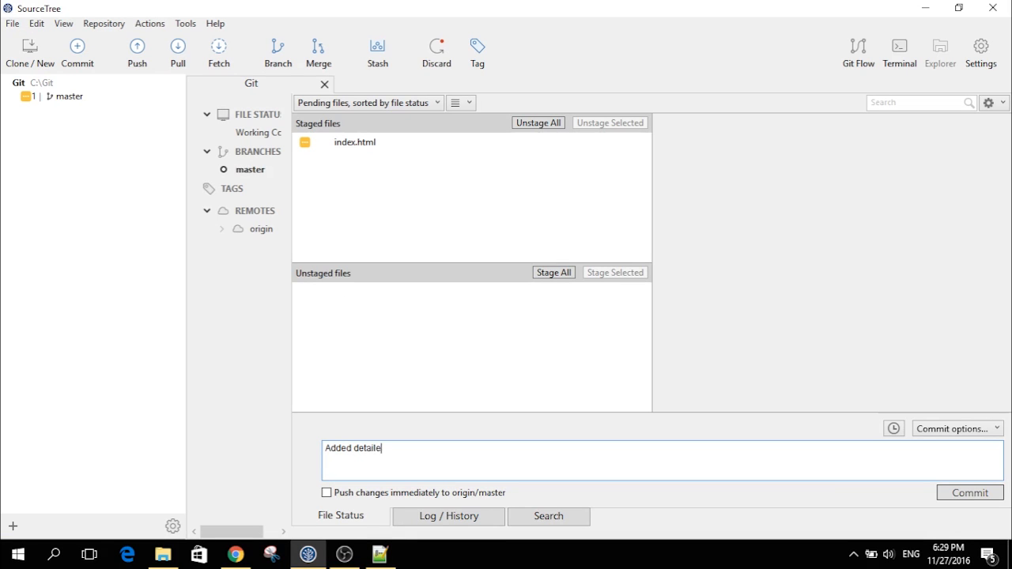
type("d heading and description")
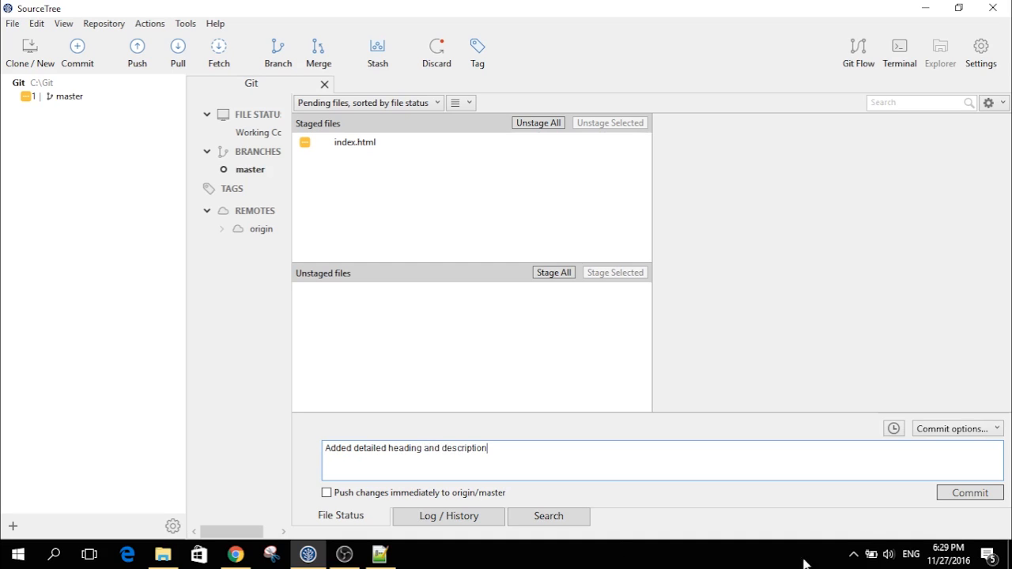
left_click(995, 491)
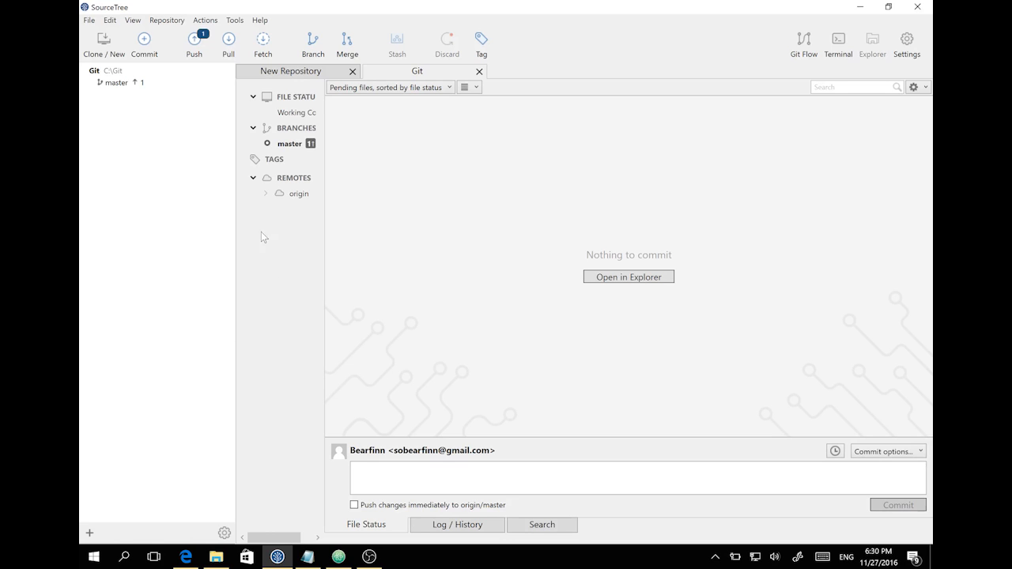
- Push the master branch to origin from the Push dialog
left_click(195, 43)
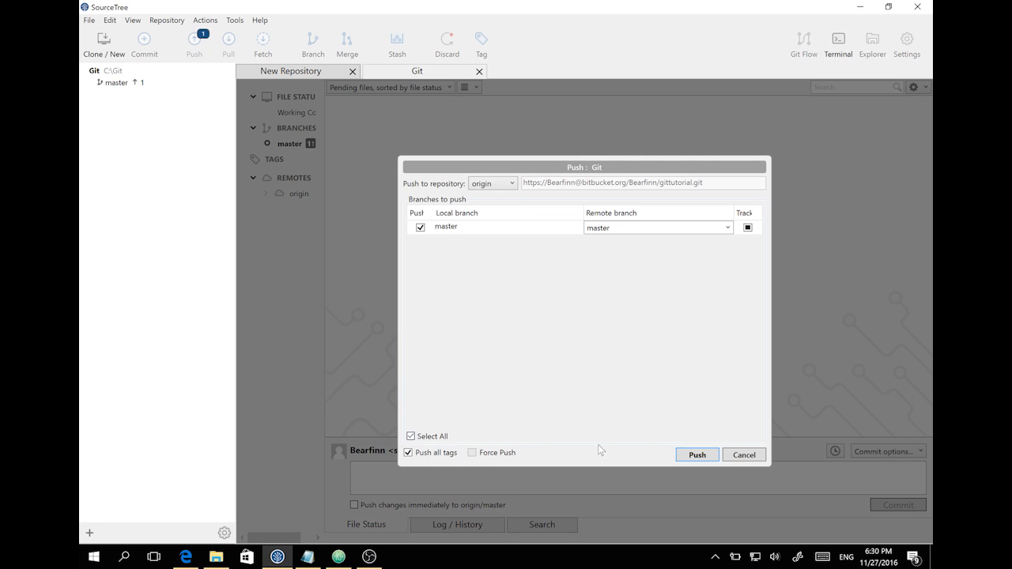
left_click(700, 455)
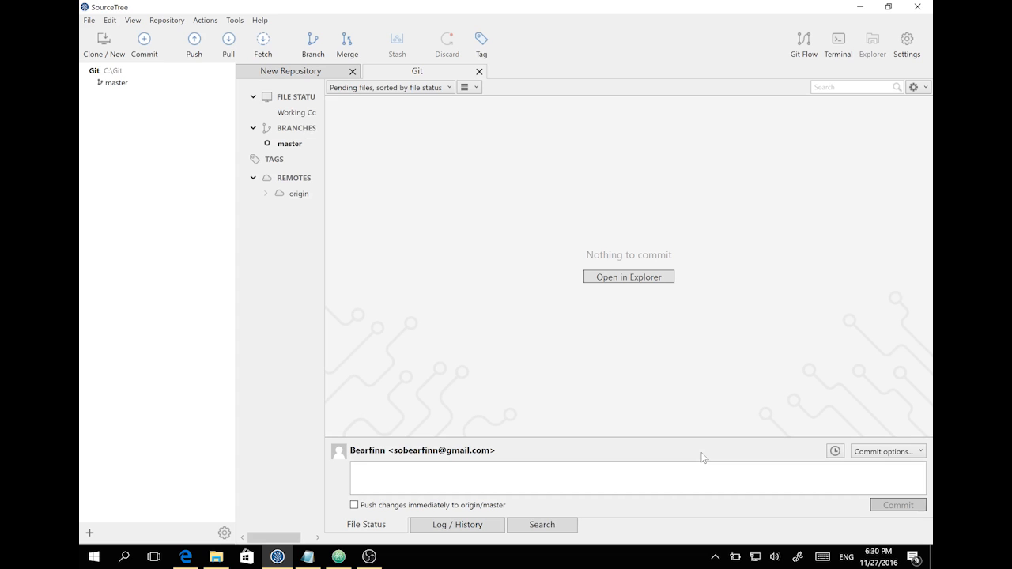
- Reload the GitTutorial overview page in Bitbucket to check the recent pushes
left_click(185, 557)
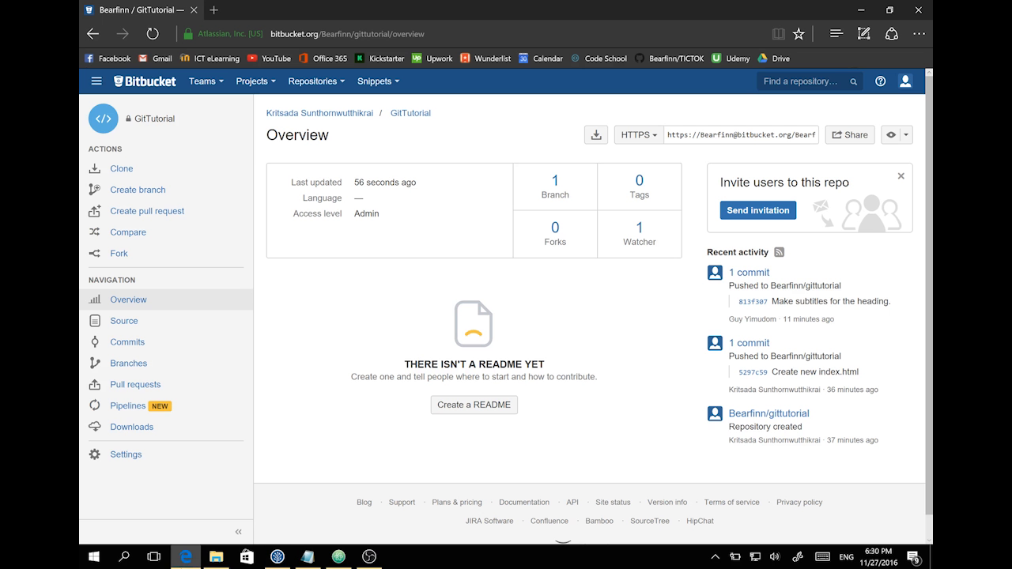
left_click(162, 301)
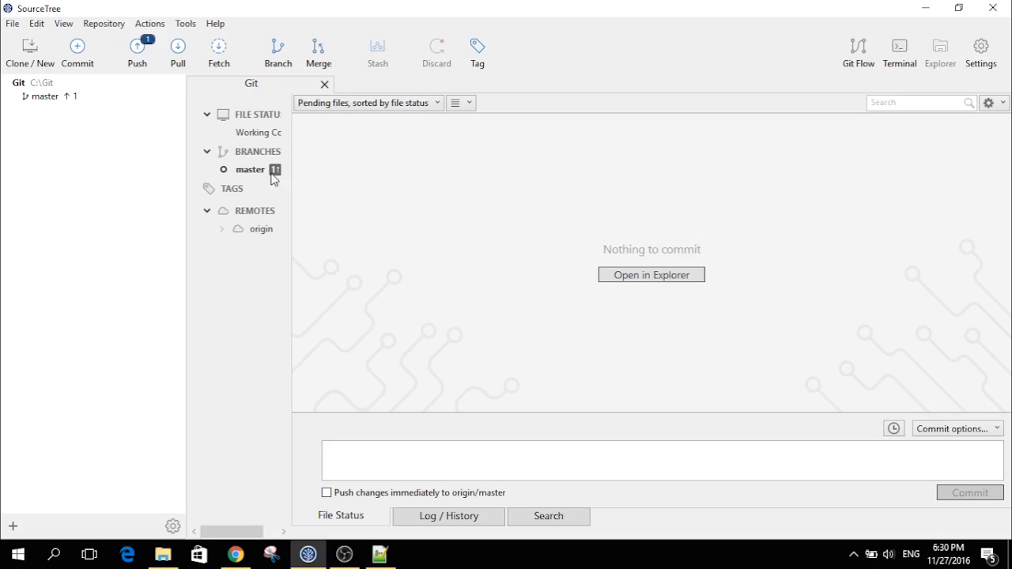
- Attempt to push master to origin, dismiss the rejection, and bring up the Pull options
left_click(138, 67)
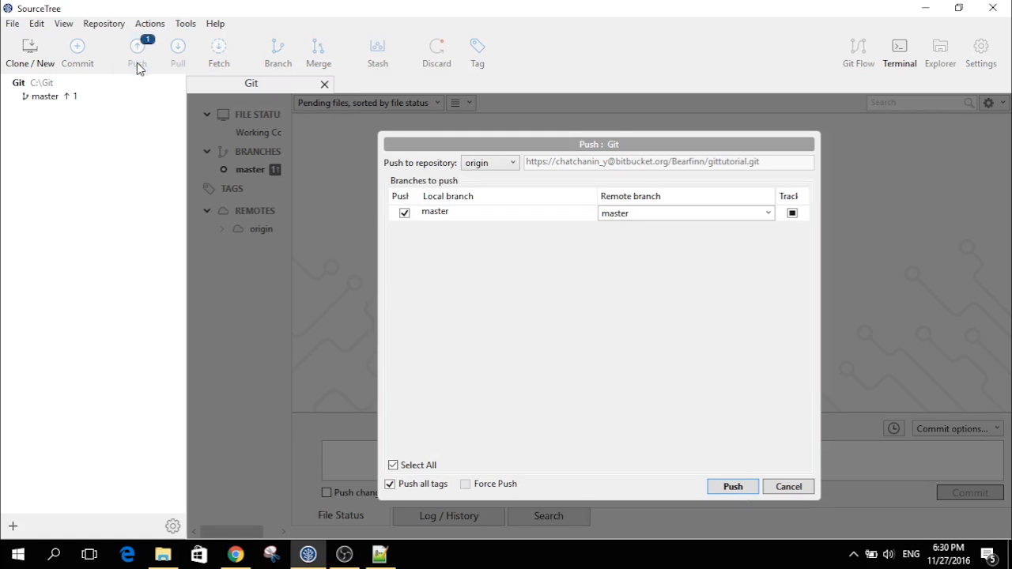
left_click(713, 489)
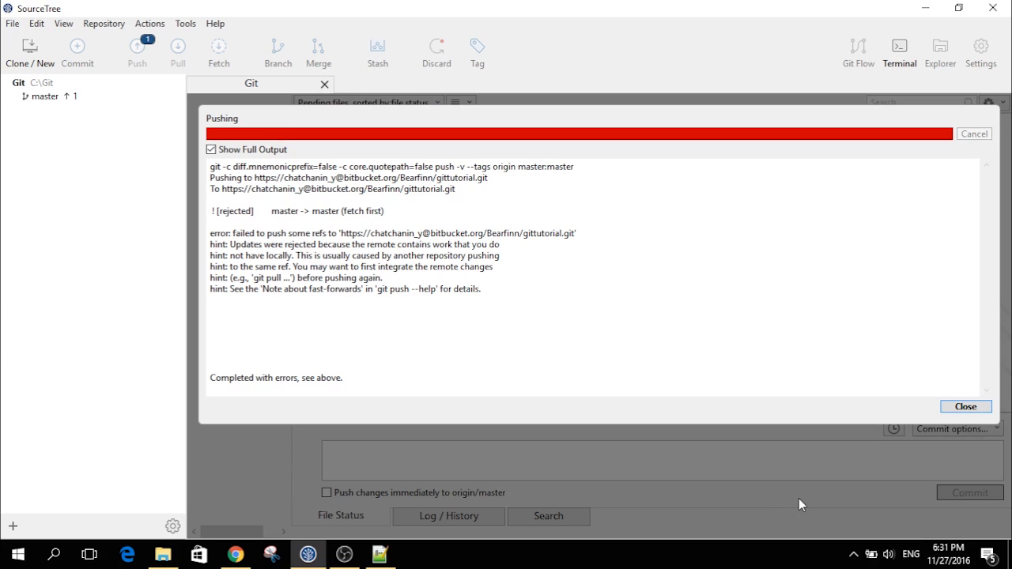
left_click(967, 407)
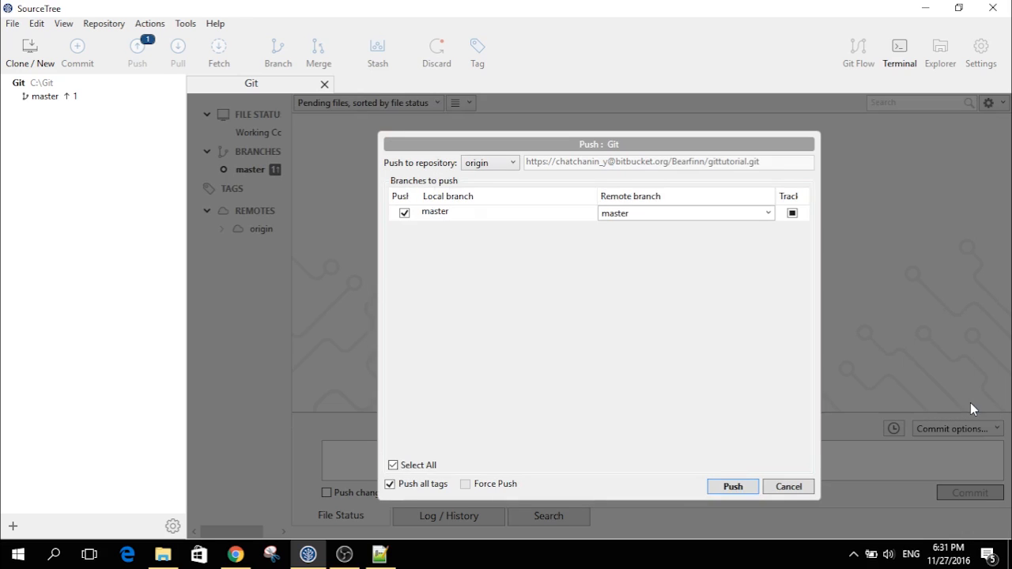
left_click(793, 486)
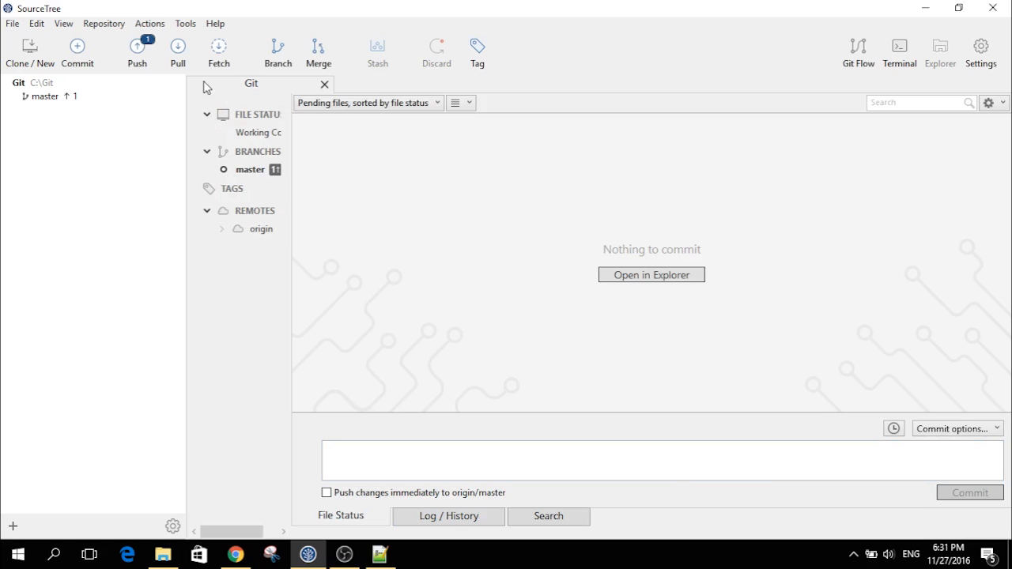
left_click(178, 55)
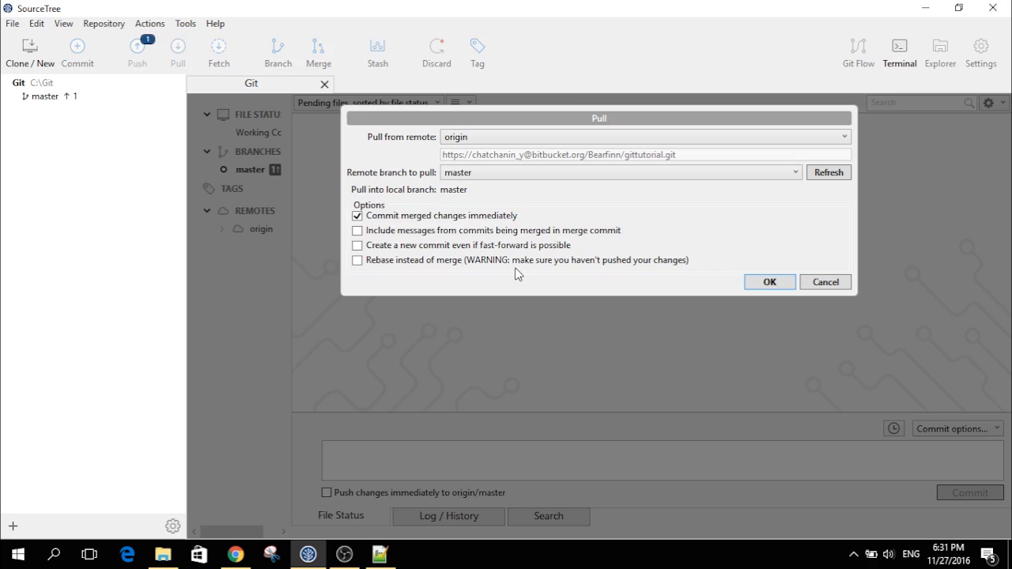
- Pull origin master, hitting a merge conflict, and view the conflicted index.html diff
left_click(767, 283)
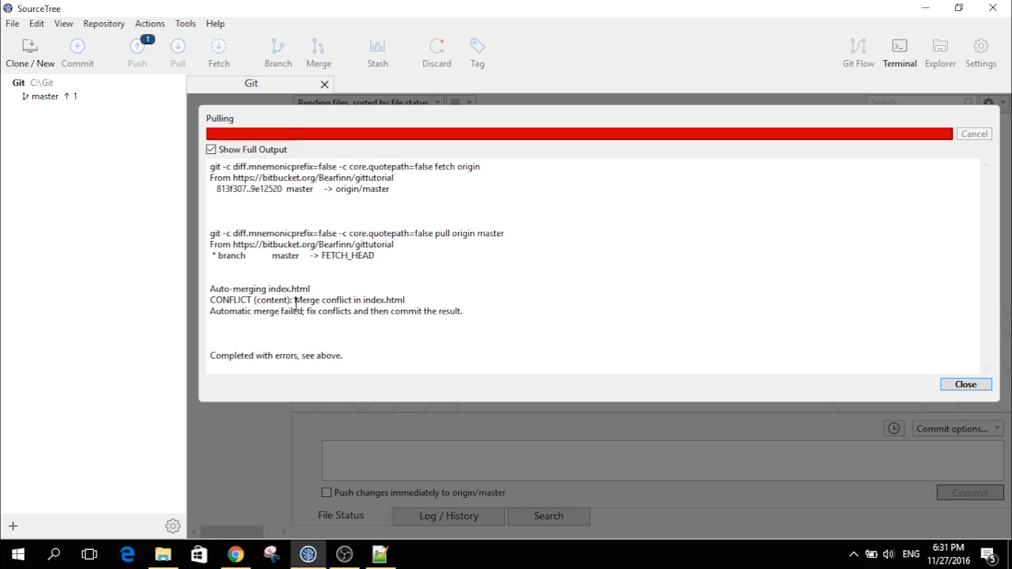
left_click_drag(296, 303, 352, 305)
left_click(506, 267)
left_click(963, 386)
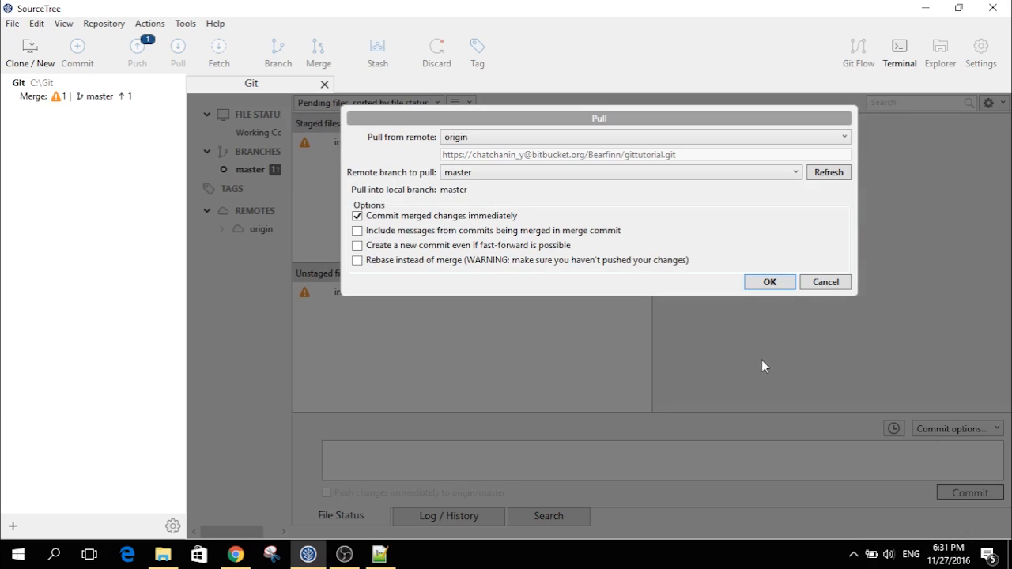
left_click(831, 281)
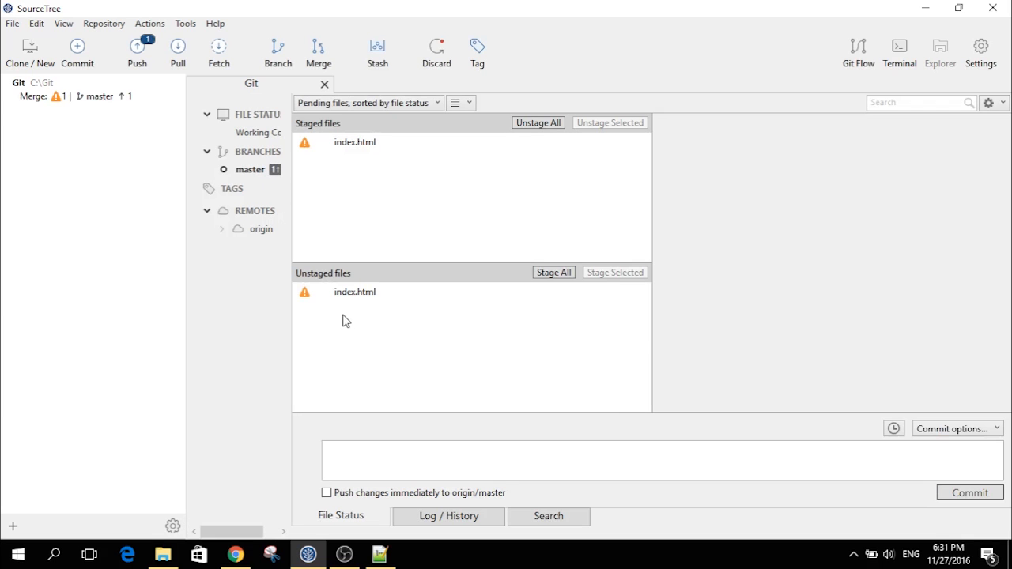
left_click(305, 292)
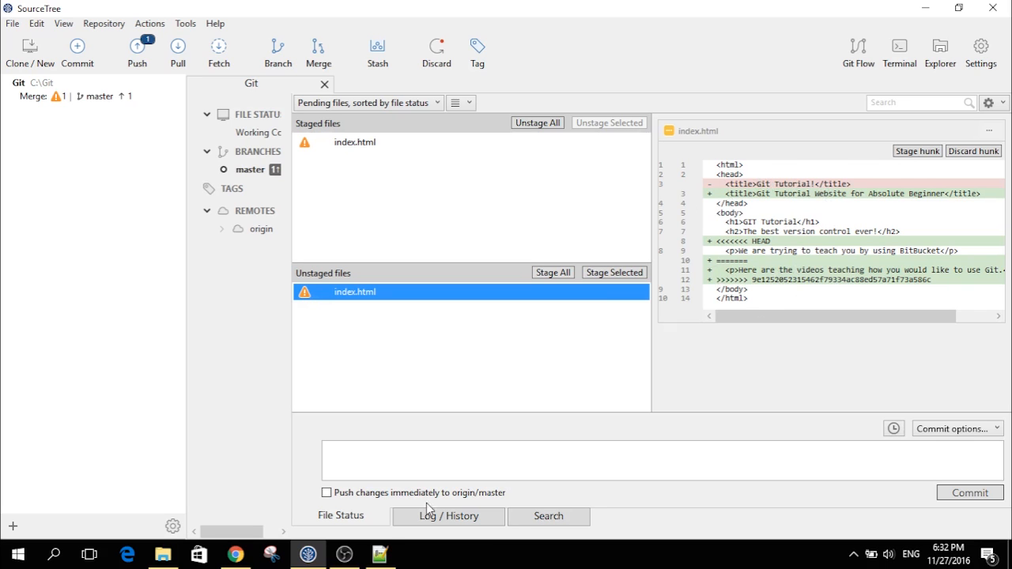
- Reload the merged index.html in Notepad++
left_click(381, 555)
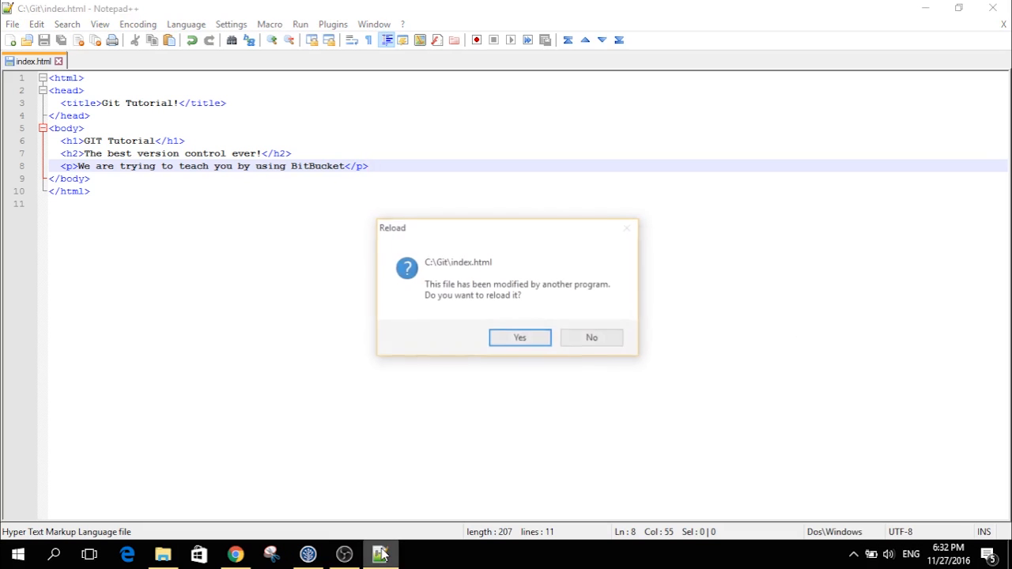
left_click(520, 338)
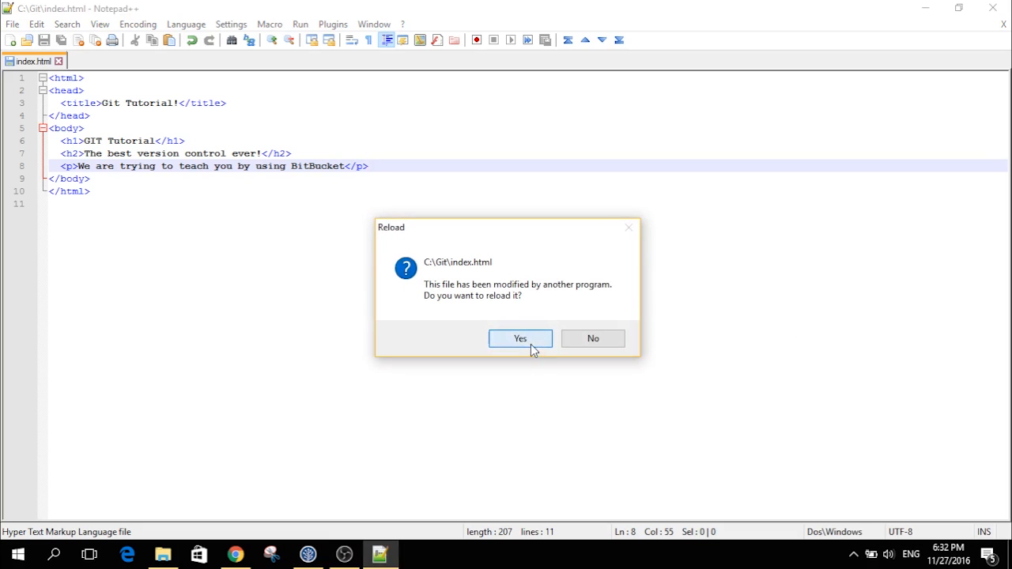
left_click(357, 204)
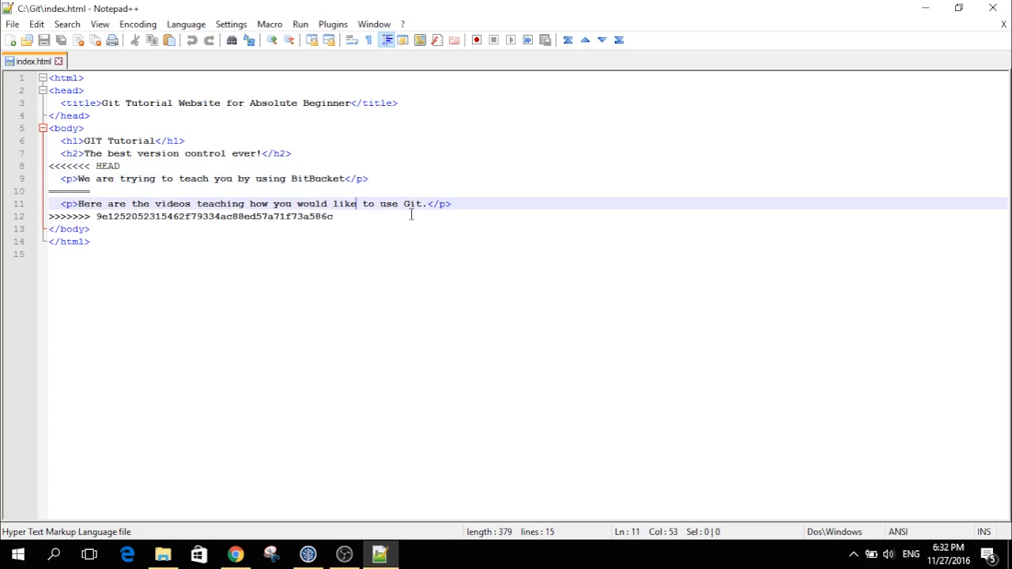
- Delete the <<<<<<< HEAD, ======= and >>>>>>> lines, keeping both paragraphs, and save
left_click(366, 153)
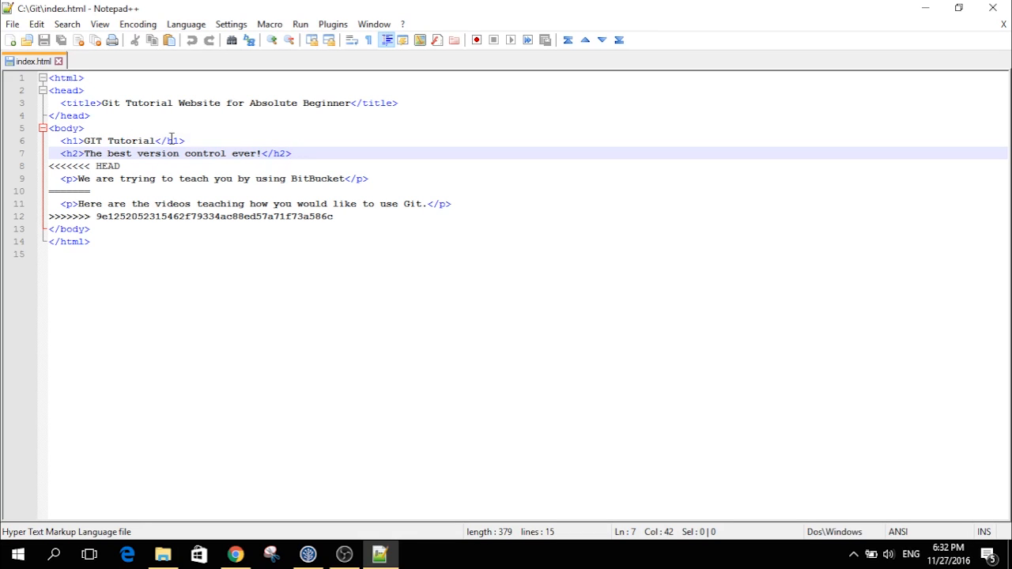
left_click_drag(54, 184, 379, 217)
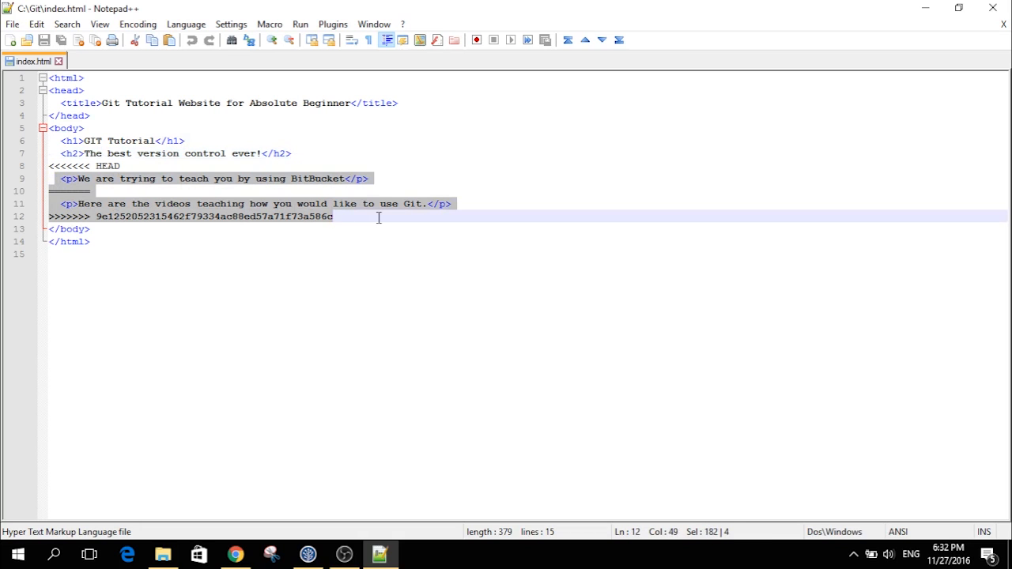
left_click(379, 218)
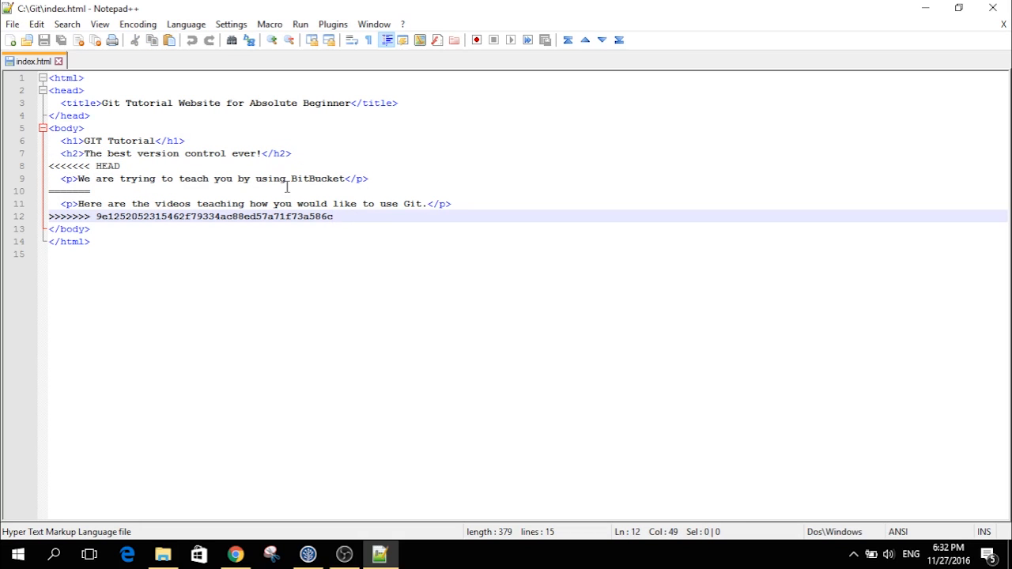
left_click(152, 155)
left_click_drag(143, 166, 52, 166)
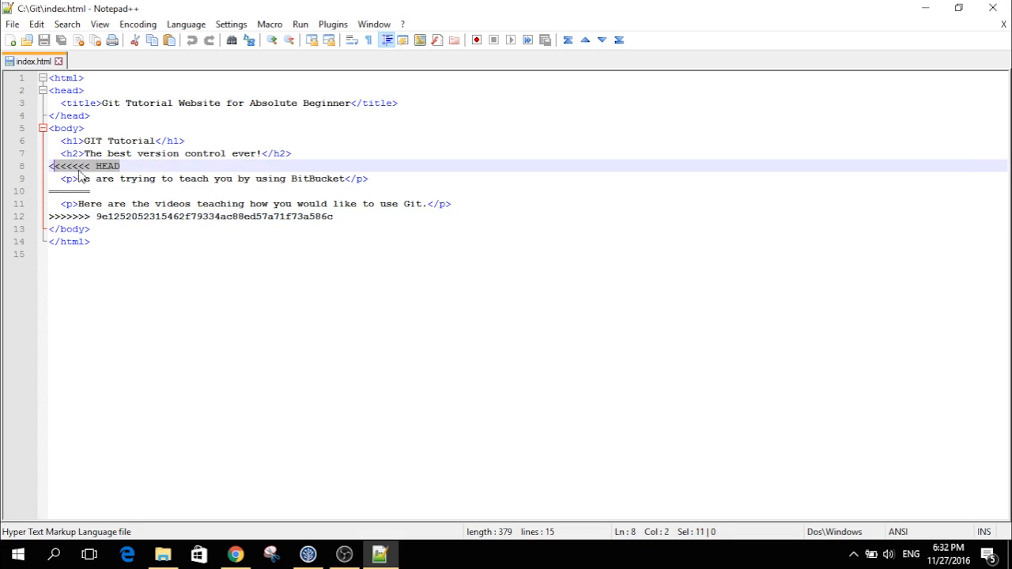
left_click(204, 179)
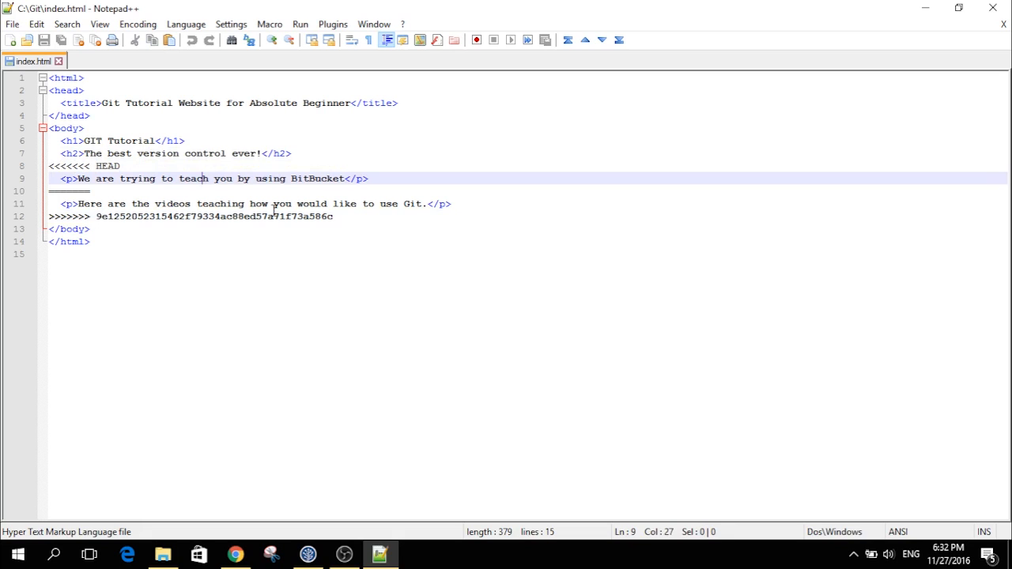
left_click(334, 216)
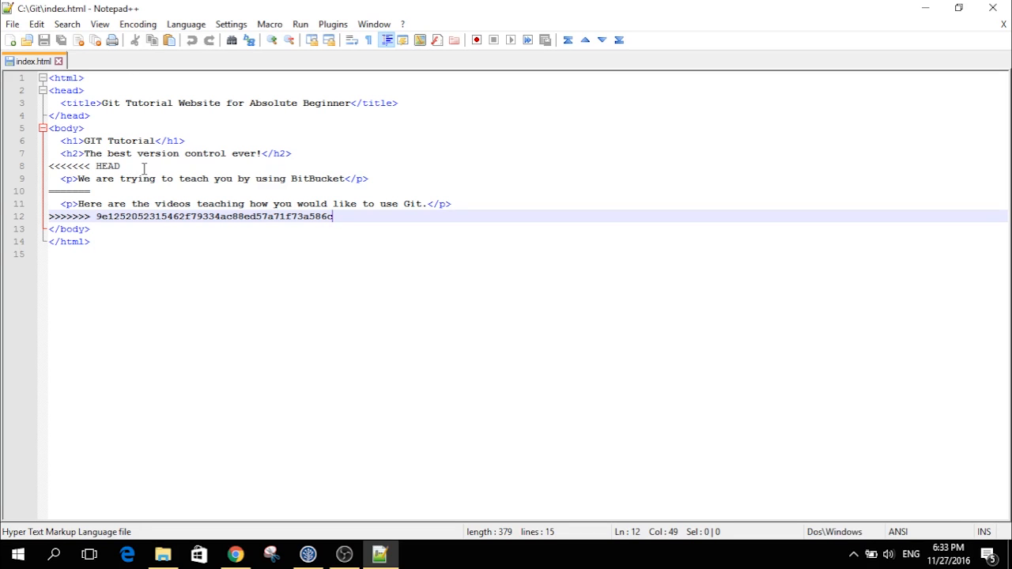
left_click_drag(136, 167, 31, 179)
key("BackSpace")
key("BackSpace")
key("BackSpace")
key("BackSpace")
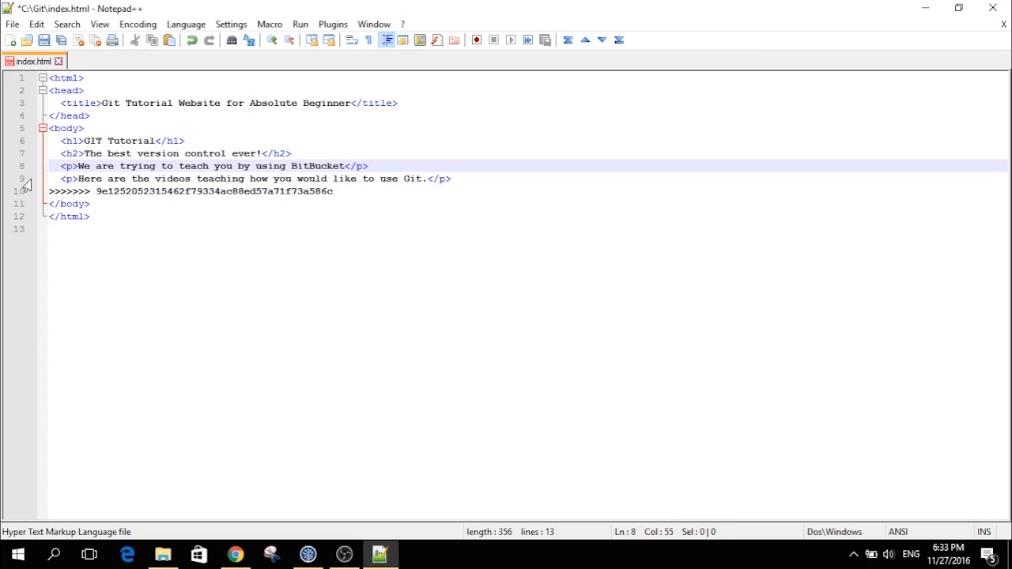
left_click_drag(355, 191, 4, 191)
key("BackSpace")
key("BackSpace")
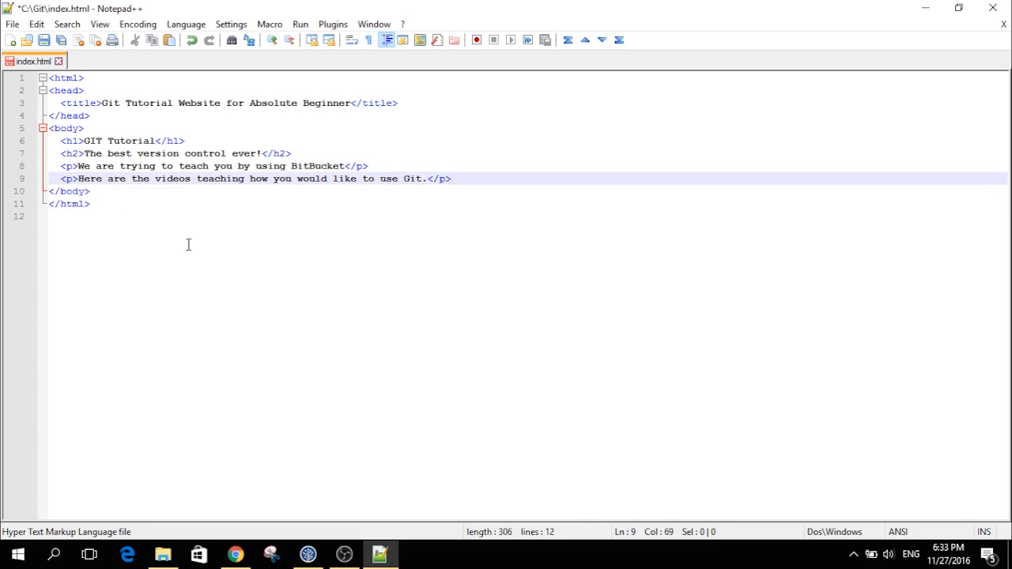
key("ctrl+s")
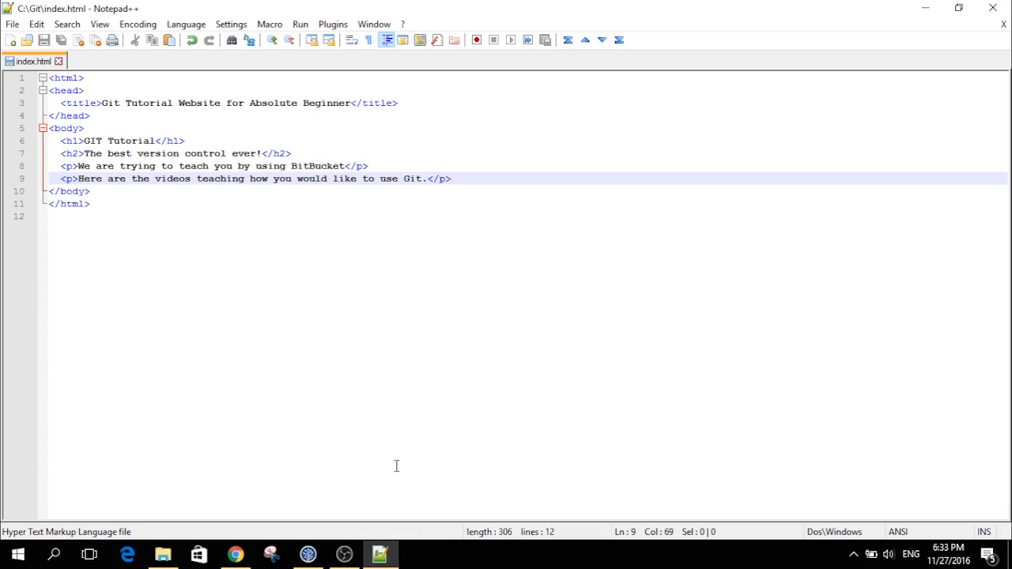
- Stage the resolved index.html in SourceTree and review its staged changes
left_click(308, 554)
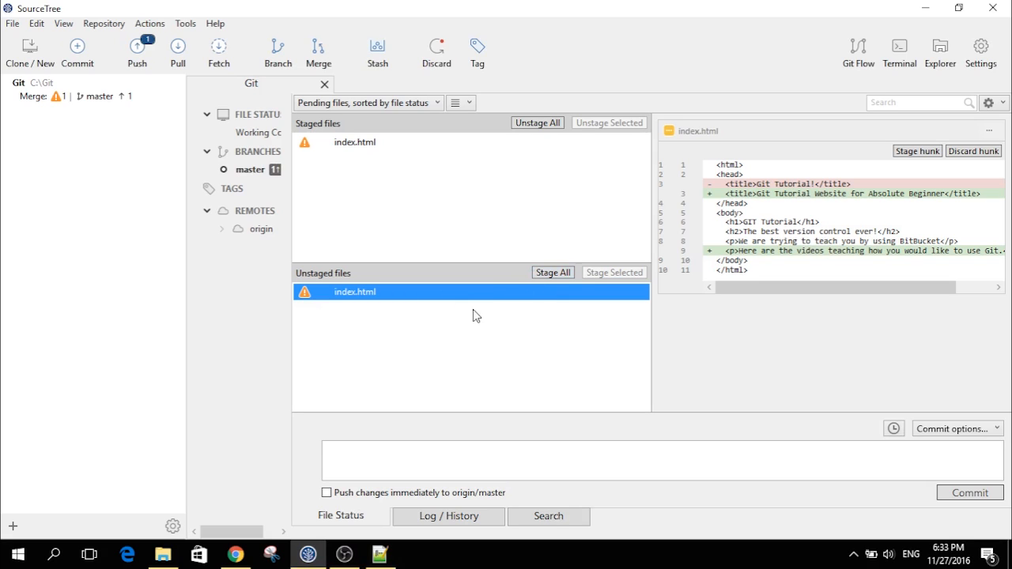
right_click(449, 297)
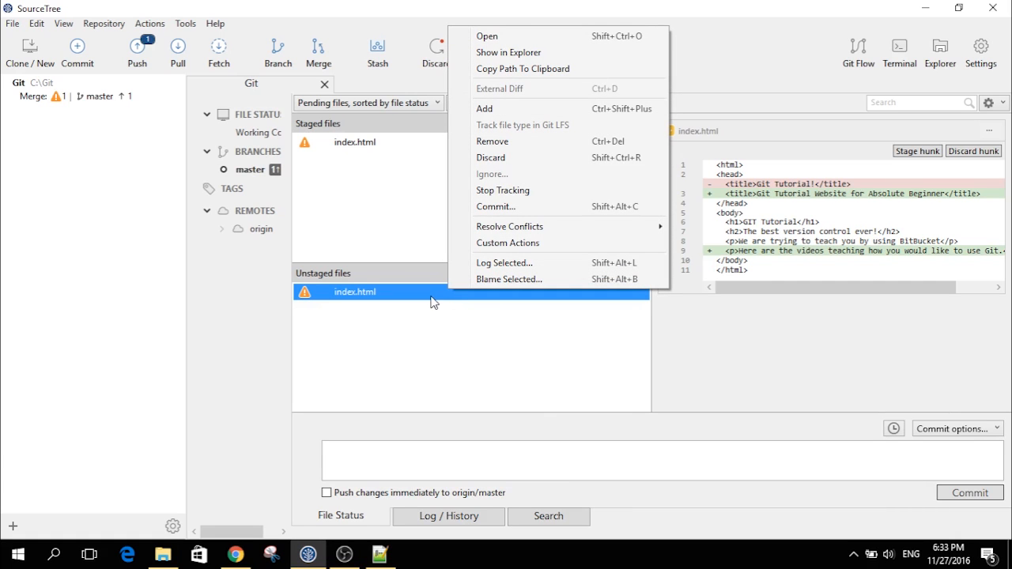
left_click(433, 303)
left_click(545, 273)
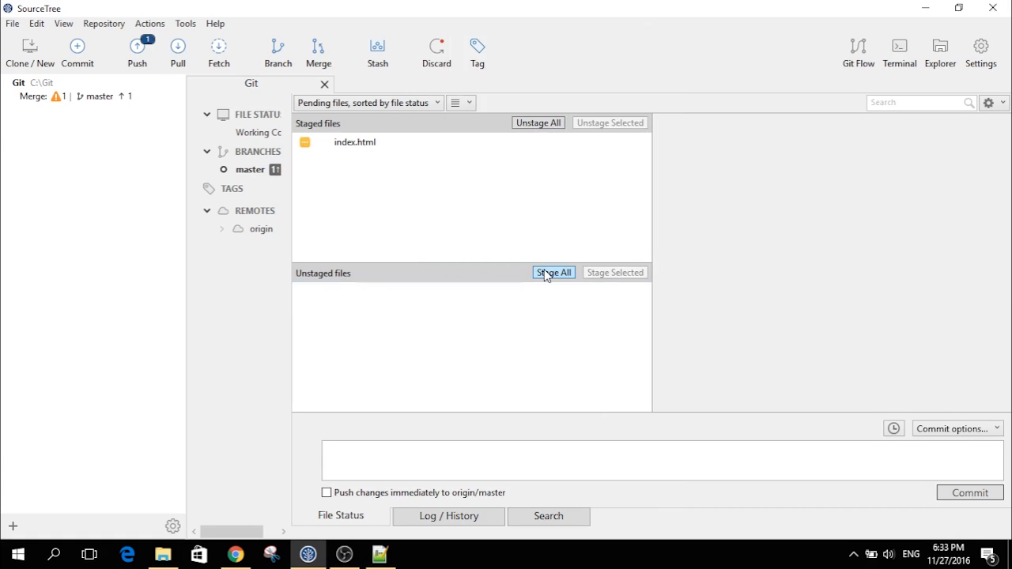
left_click(355, 145)
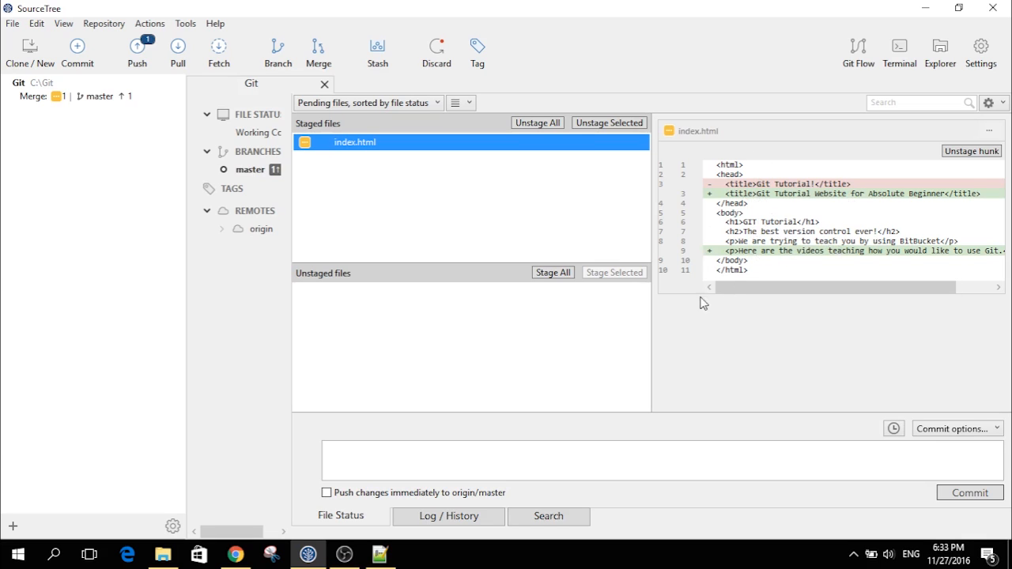
- Commit the fix as 'Fix merge conflict' and push master to origin
left_click(507, 465)
type("Fix merge conflict")
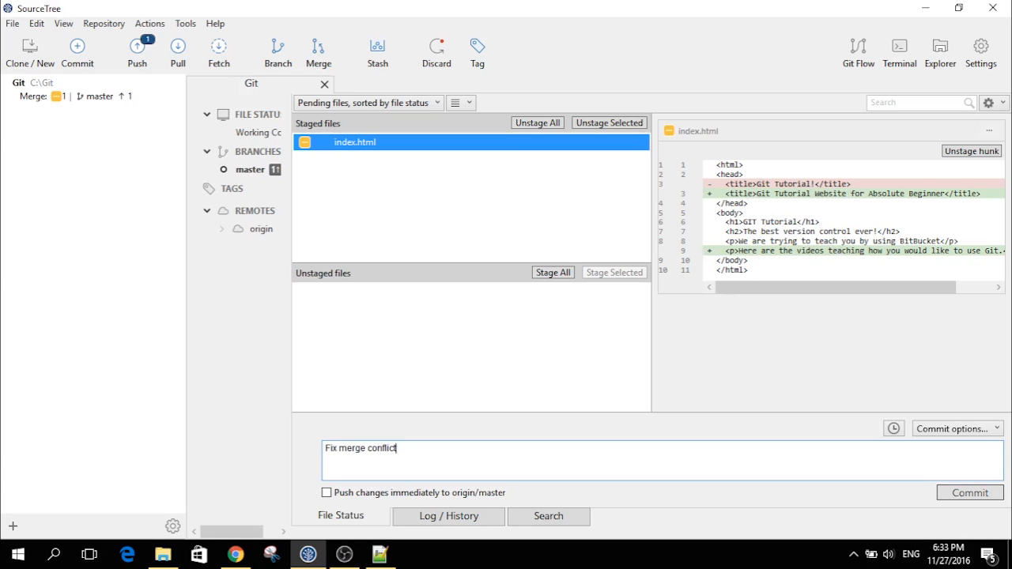
left_click(960, 494)
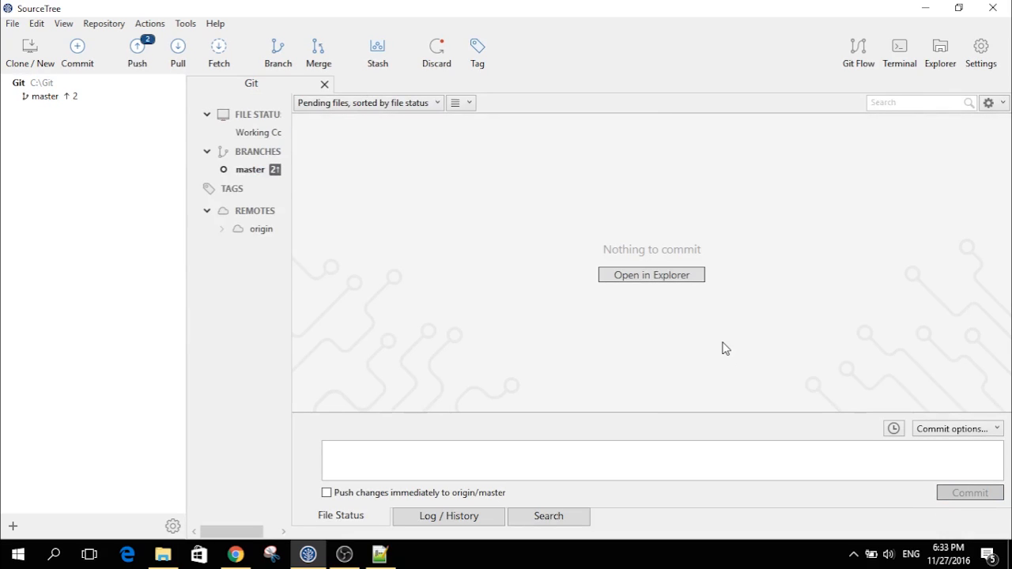
left_click(140, 68)
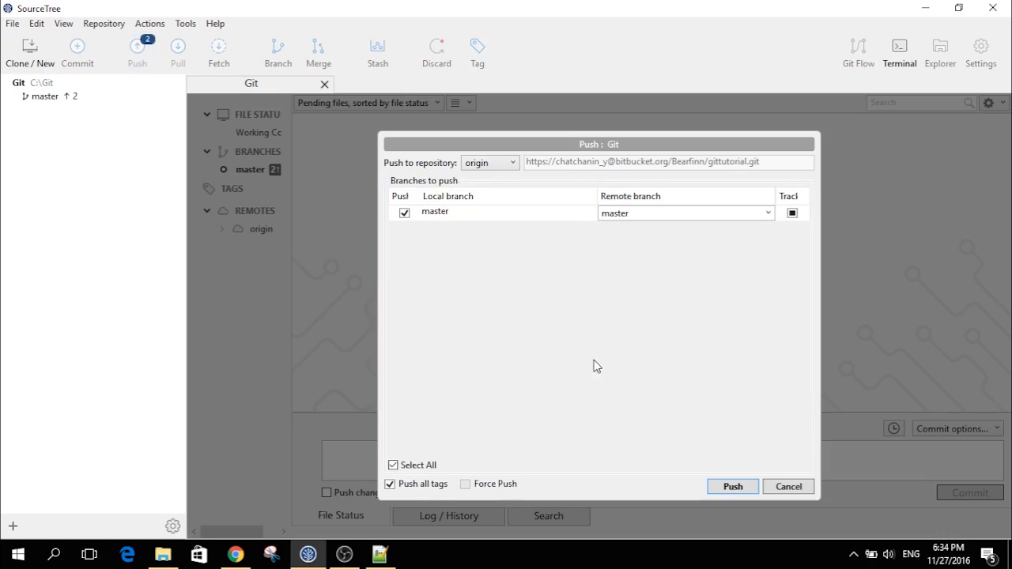
left_click(719, 488)
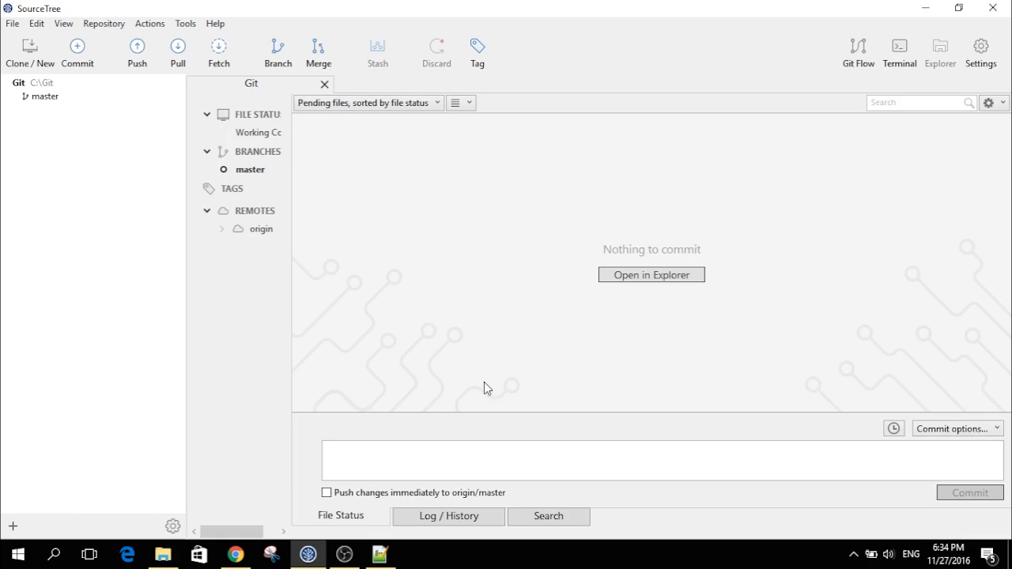
- In Bitbucket's Source listing, view index.html's merged 'Fix merge conflict' version with both paragraphs, then return to SourceTree
left_click(235, 555)
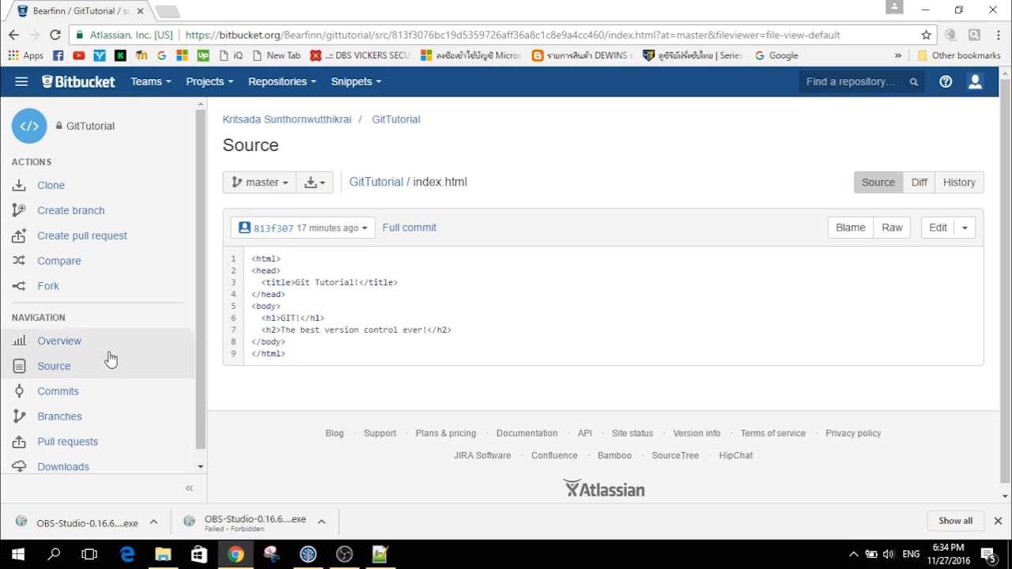
left_click(69, 366)
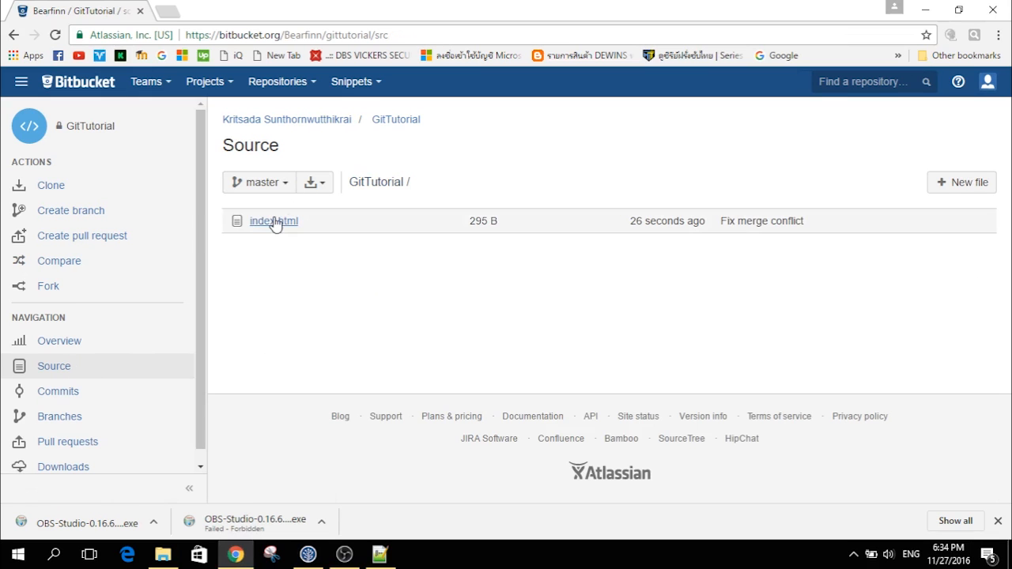
left_click(274, 222)
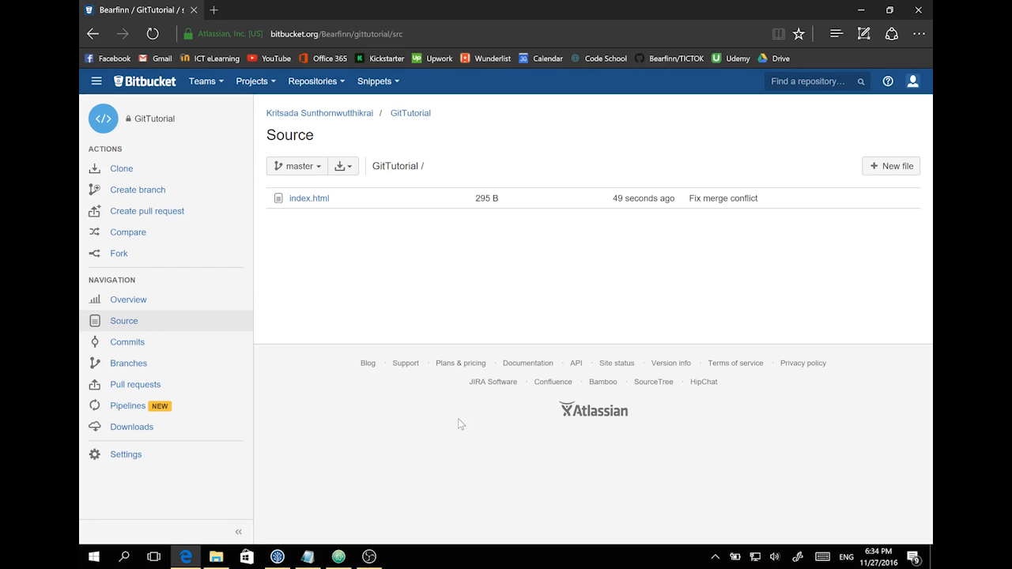
left_click(314, 199)
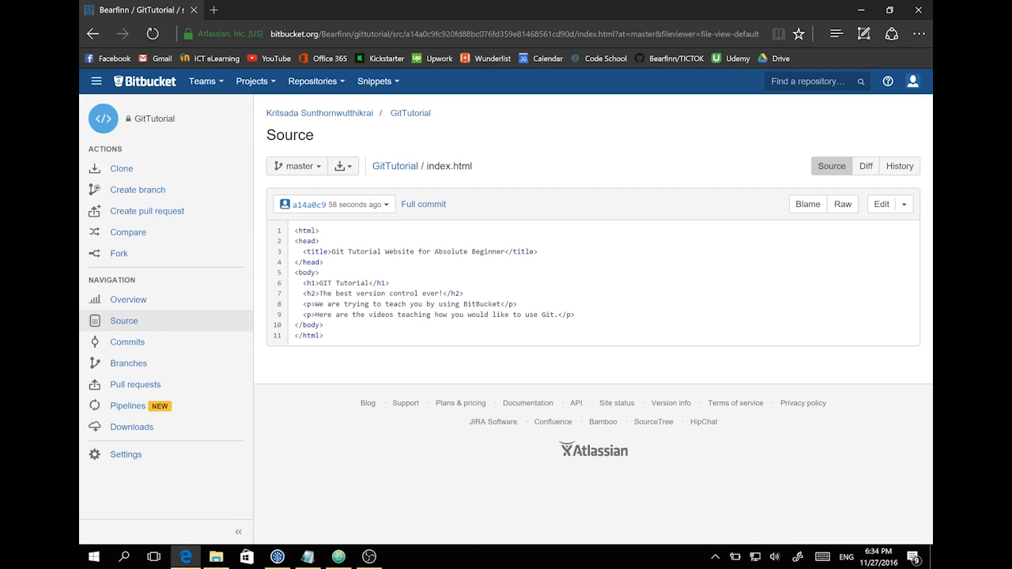
left_click(277, 557)
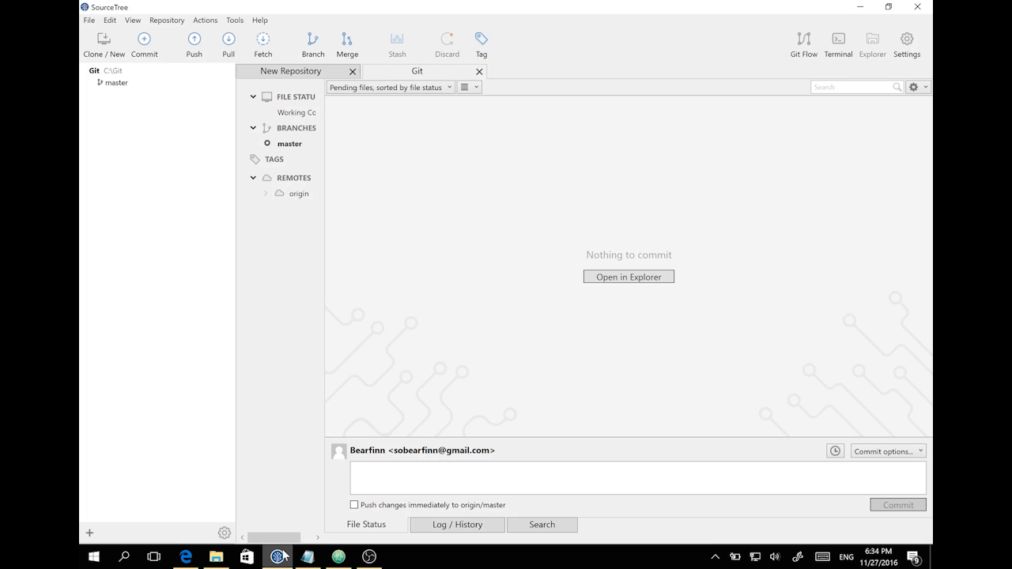
- Pull the latest master from origin, then open the local C:\Git\index.html in the browser
left_click(228, 41)
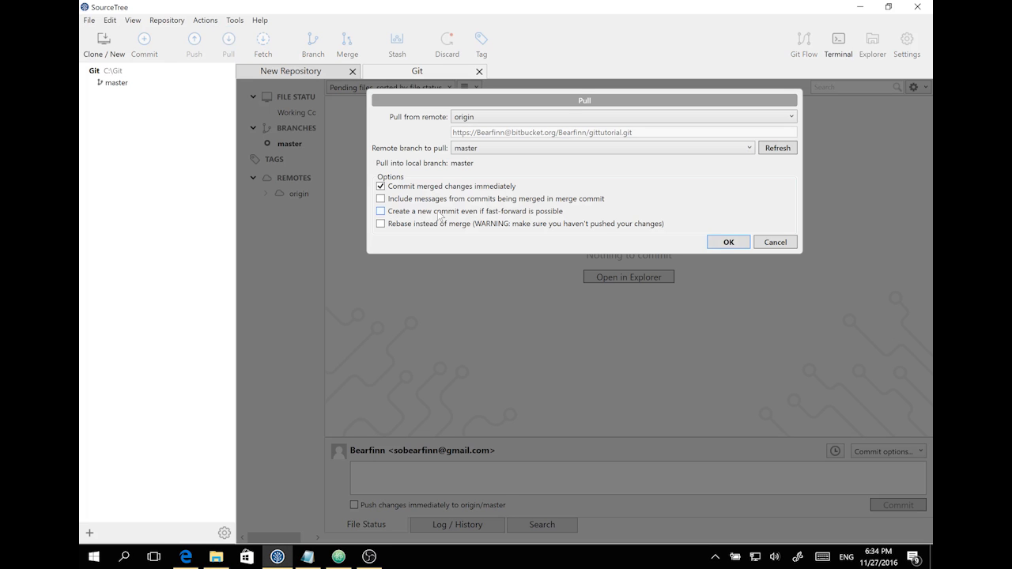
left_click(722, 240)
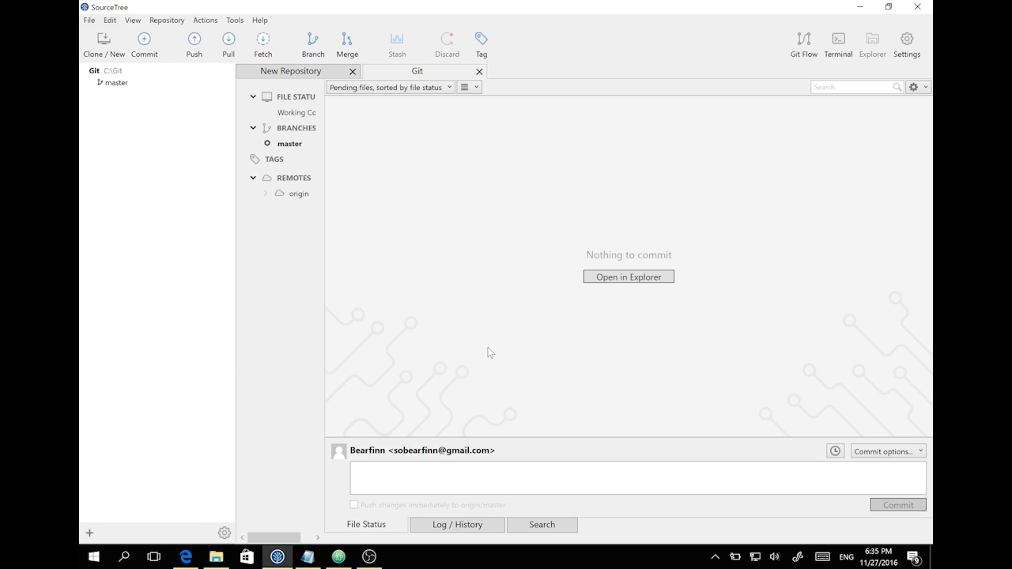
left_click(215, 557)
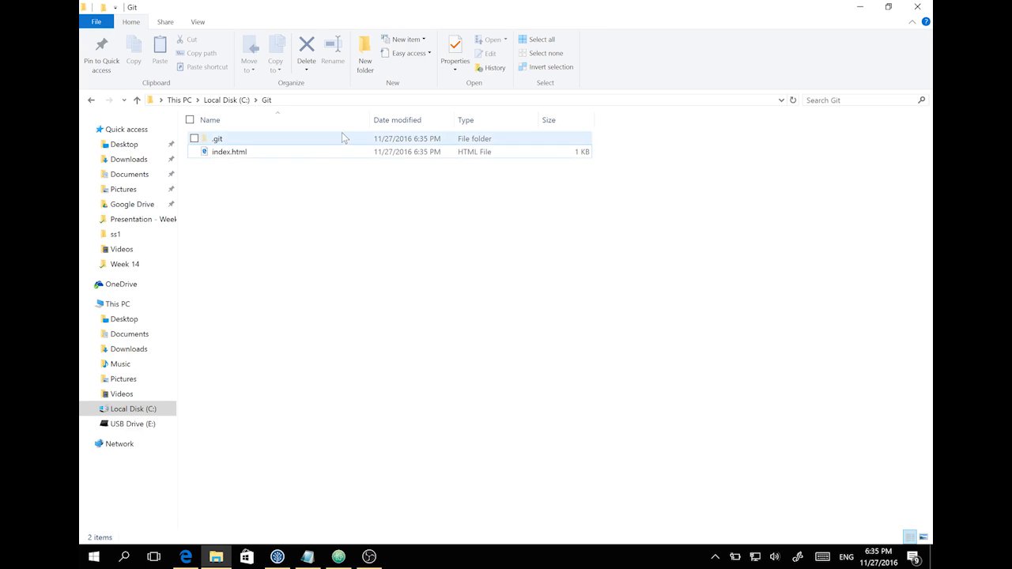
left_click(323, 147)
double_click(323, 147)
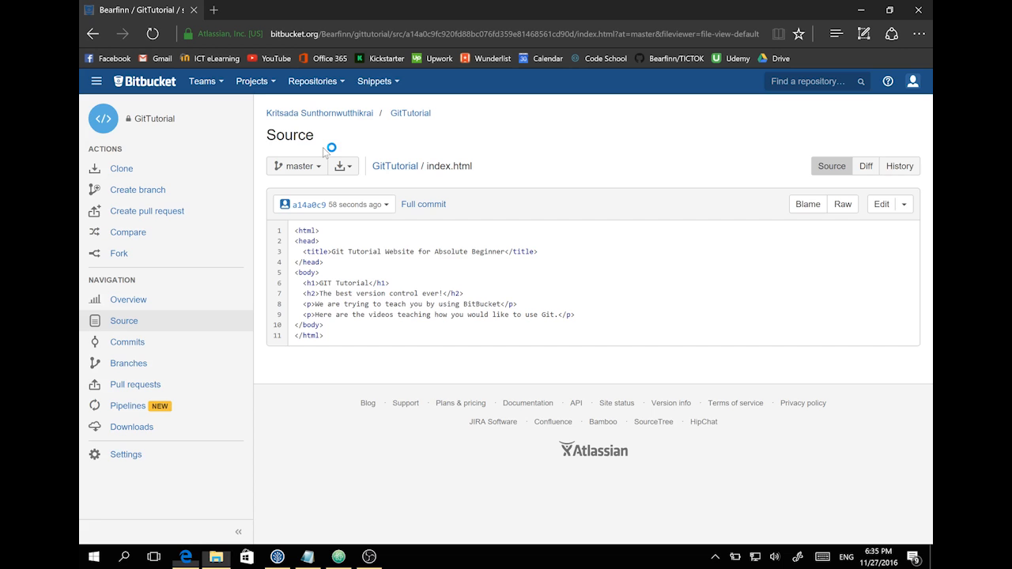